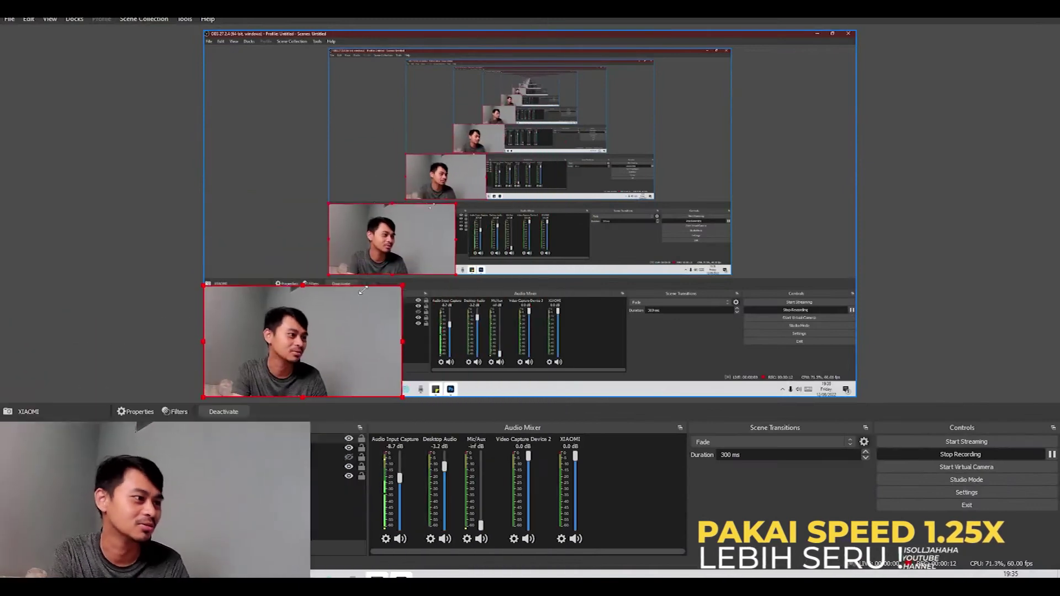
Step: Minimize OBS and look through the YouTube search results for "cara bikin kolase weddinh"
click(1018, 11)
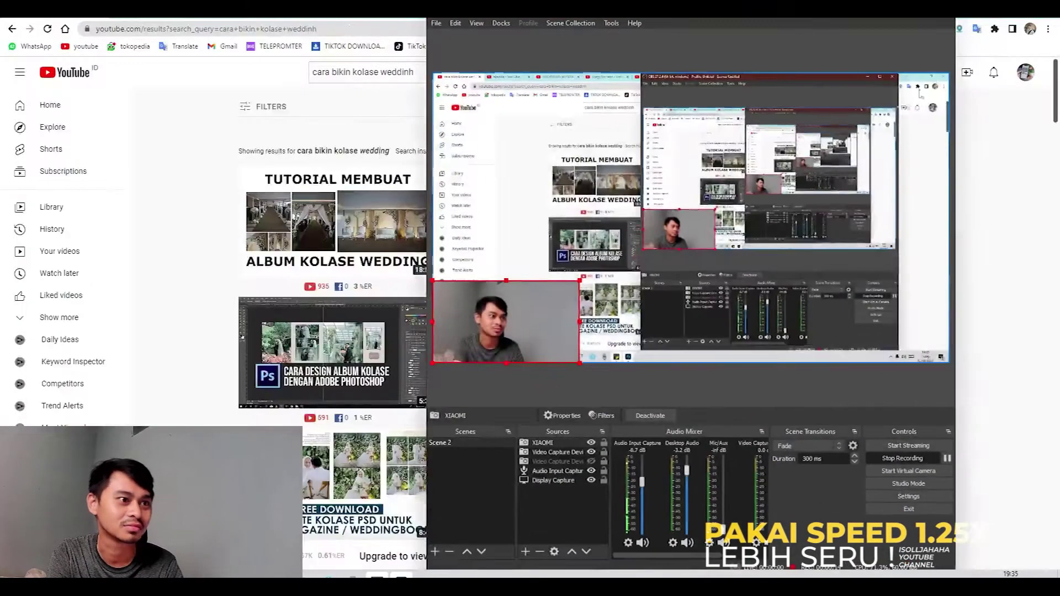
click(895, 19)
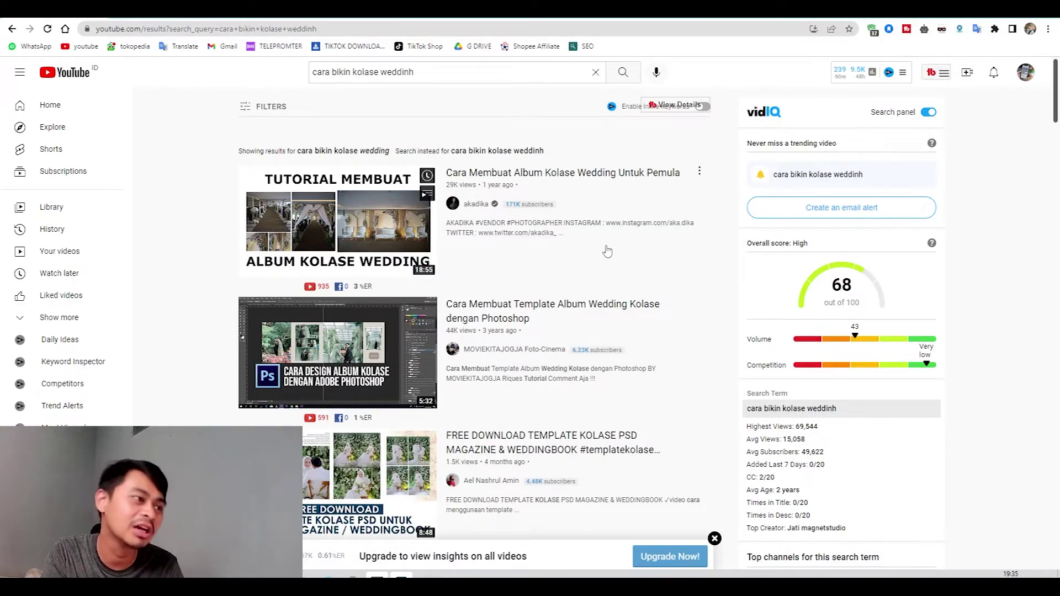
scroll(607, 251, down, 5)
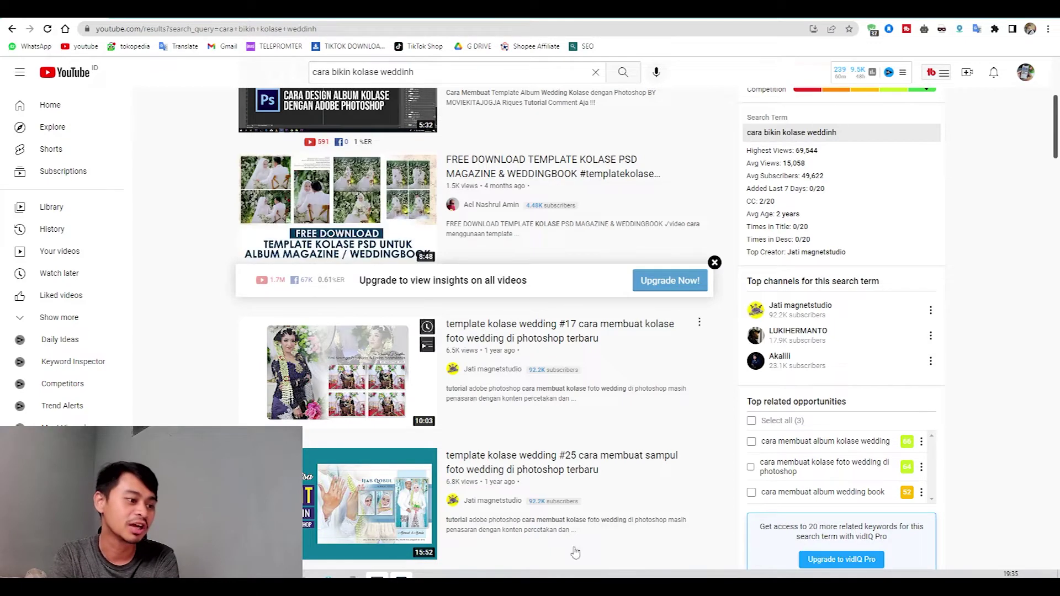
Step: Switch to Photoshop and create a new document from the A3 print preset, 297 x 420 mm at 300 ppi
click(401, 573)
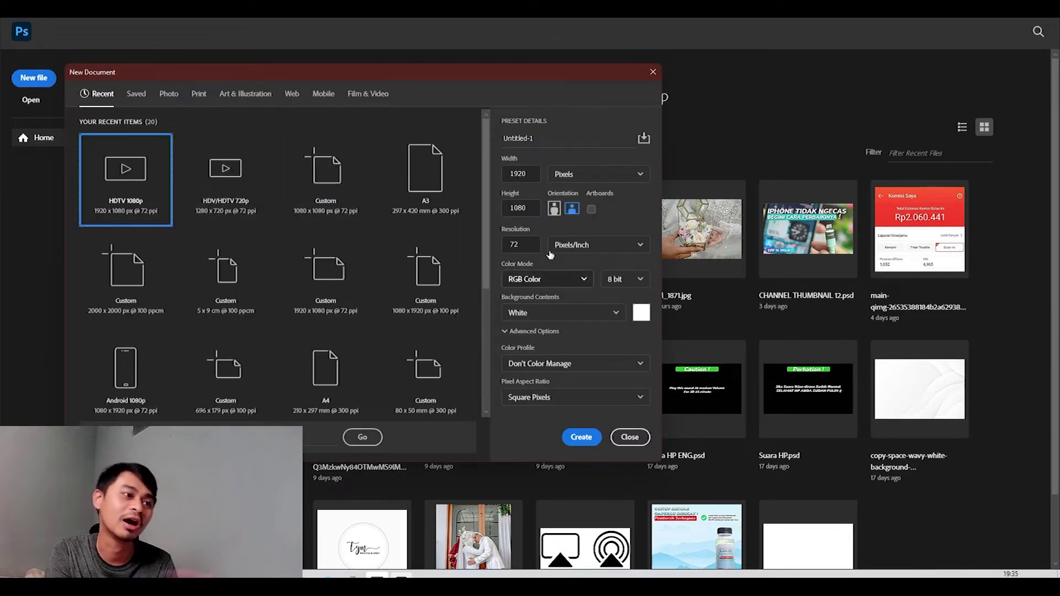
click(291, 97)
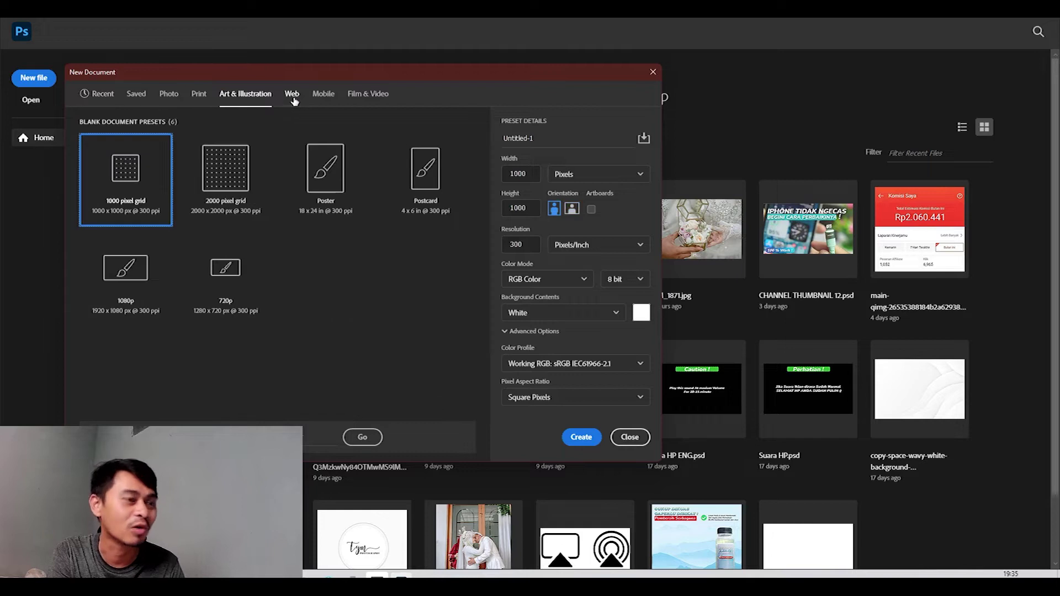
click(323, 95)
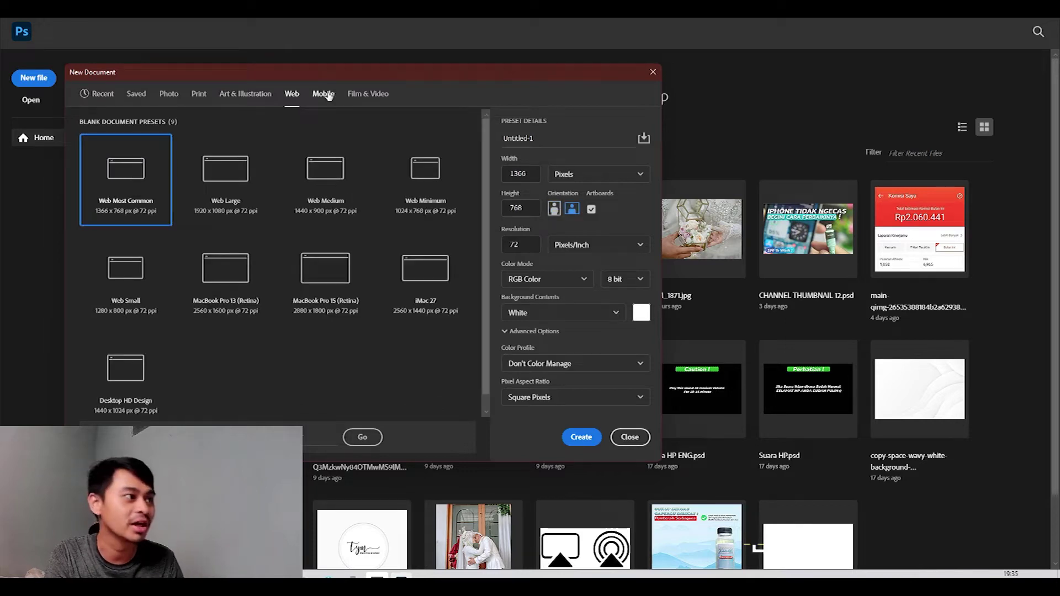
click(199, 96)
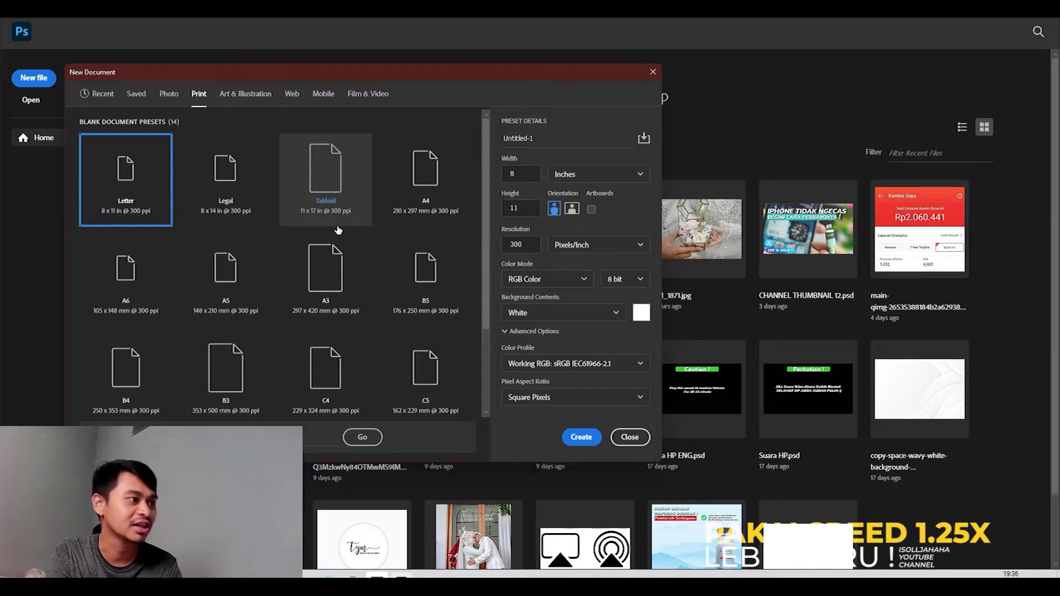
scroll(351, 280, down, 2)
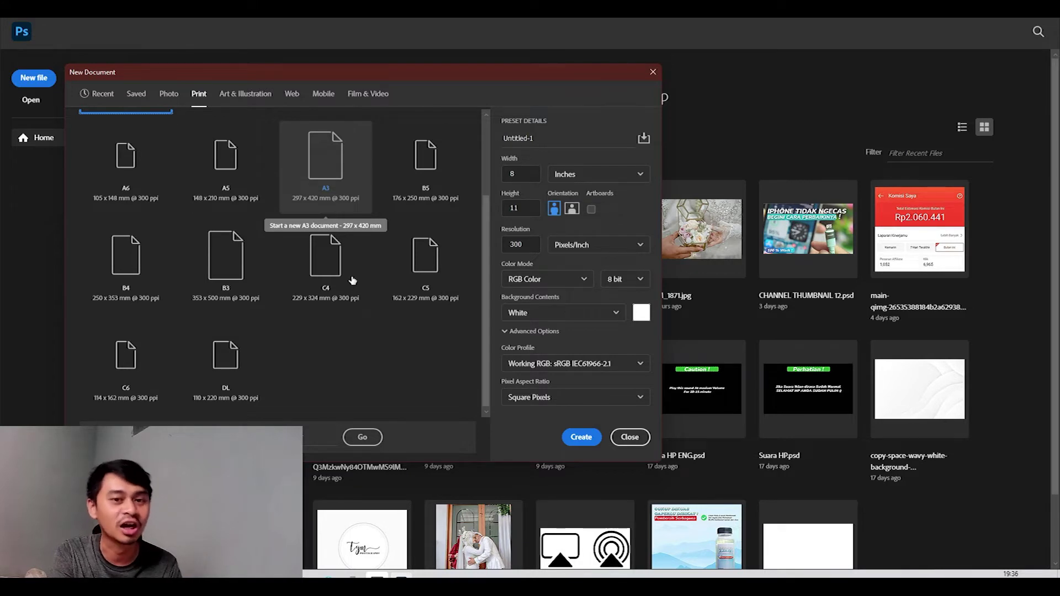
scroll(371, 272, up, 2)
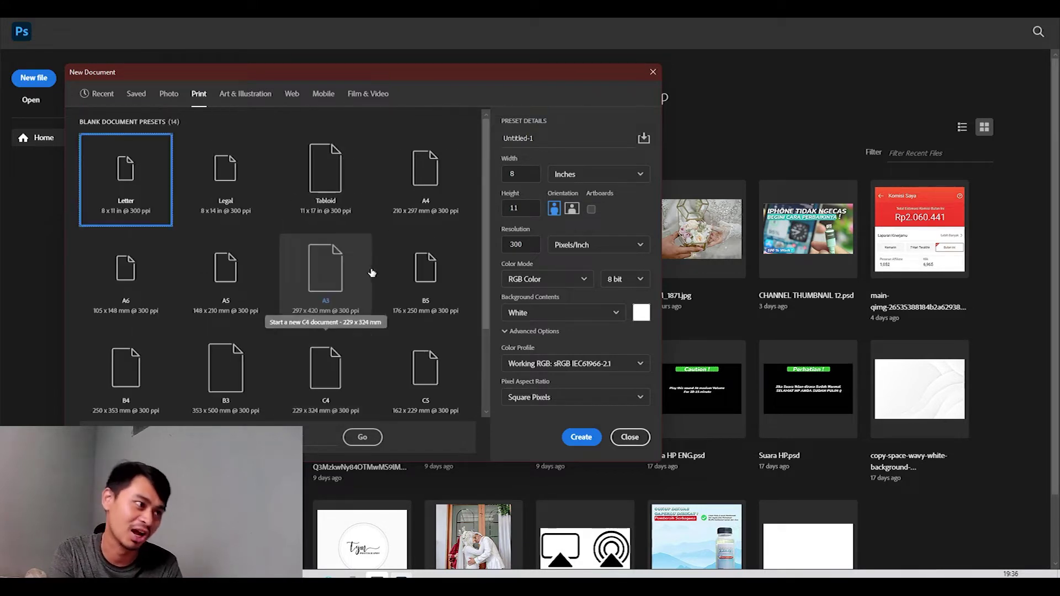
click(357, 287)
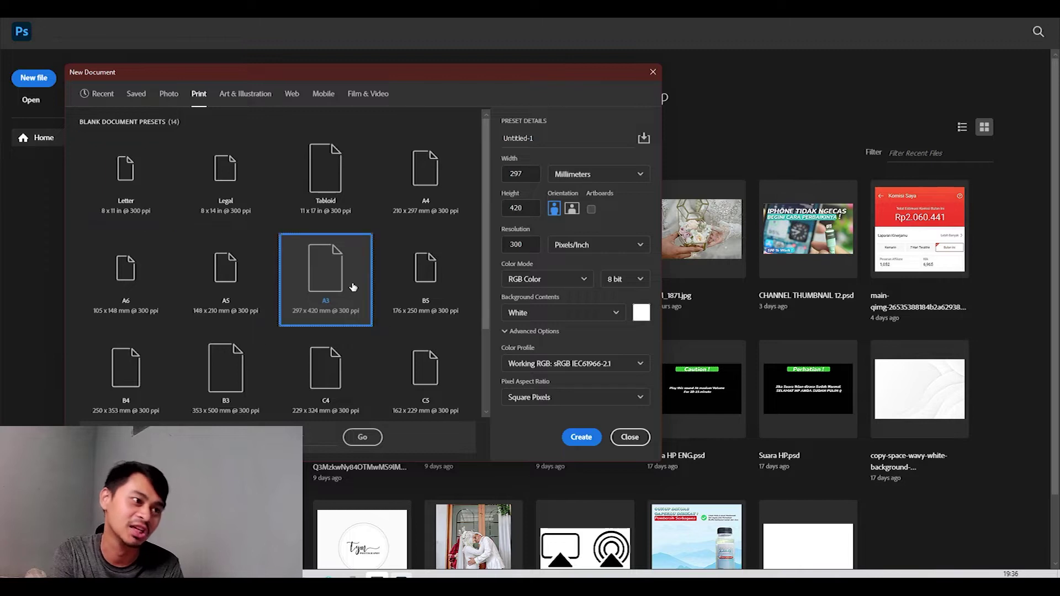
key(Escape)
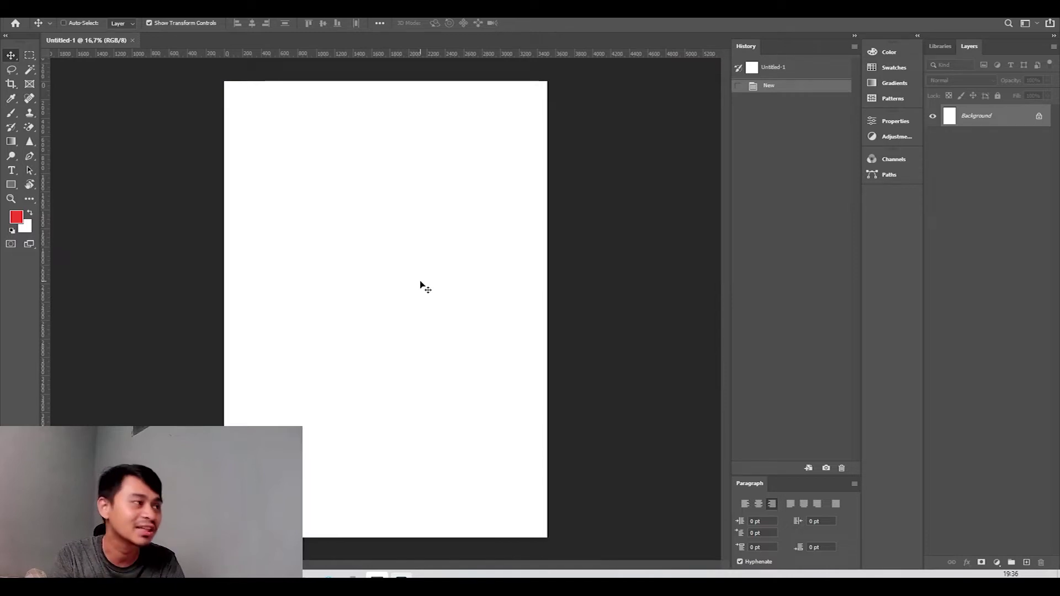
Step: Rotate the blank A3 canvas 90° clockwise into landscape orientation
click(64, 9)
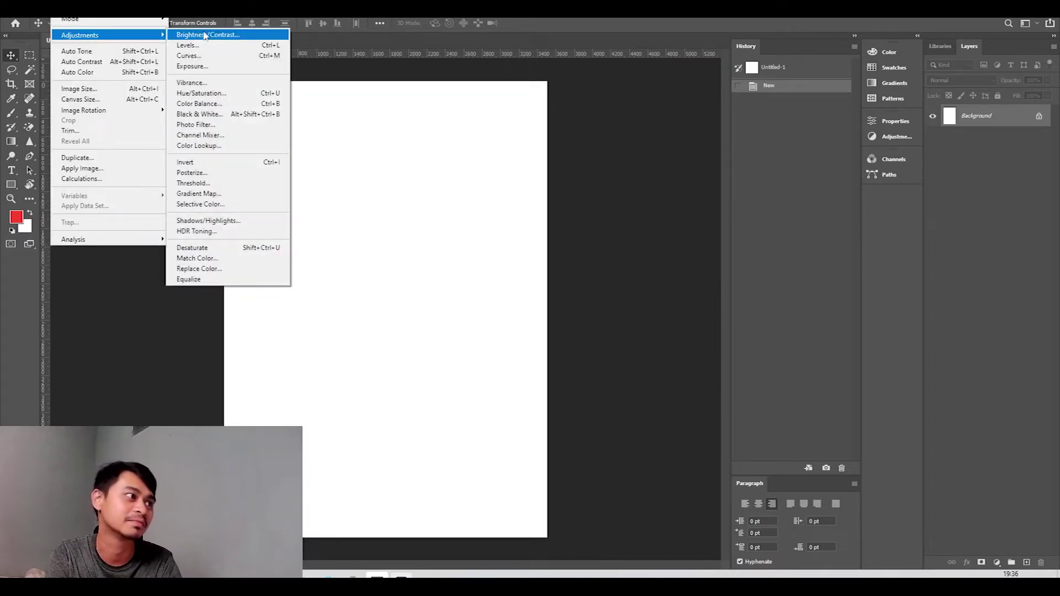
mouse_move(112, 111)
click(191, 118)
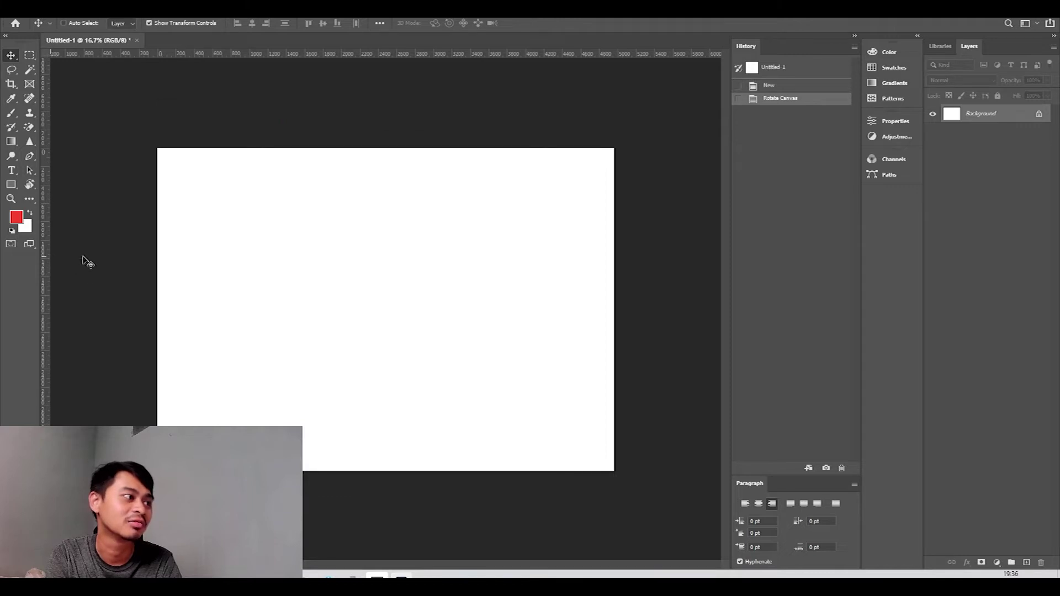
Step: Place a vertical guide at the horizontal centre of the landscape canvas, undoing the misplaced first guide
drag(295, 266, 293, 266)
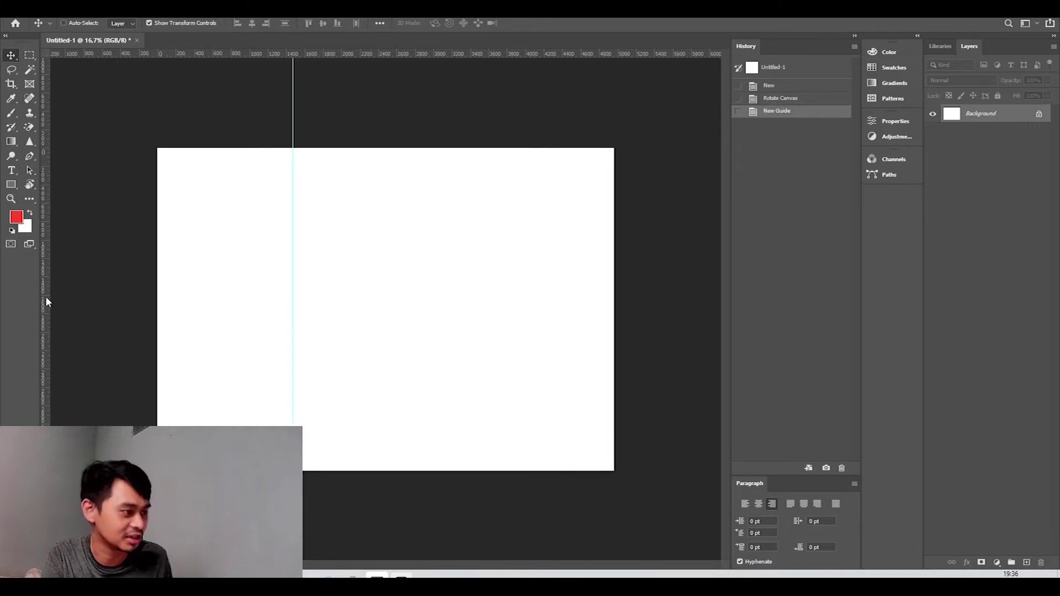
key(ctrl+z)
drag(45, 303, 390, 314)
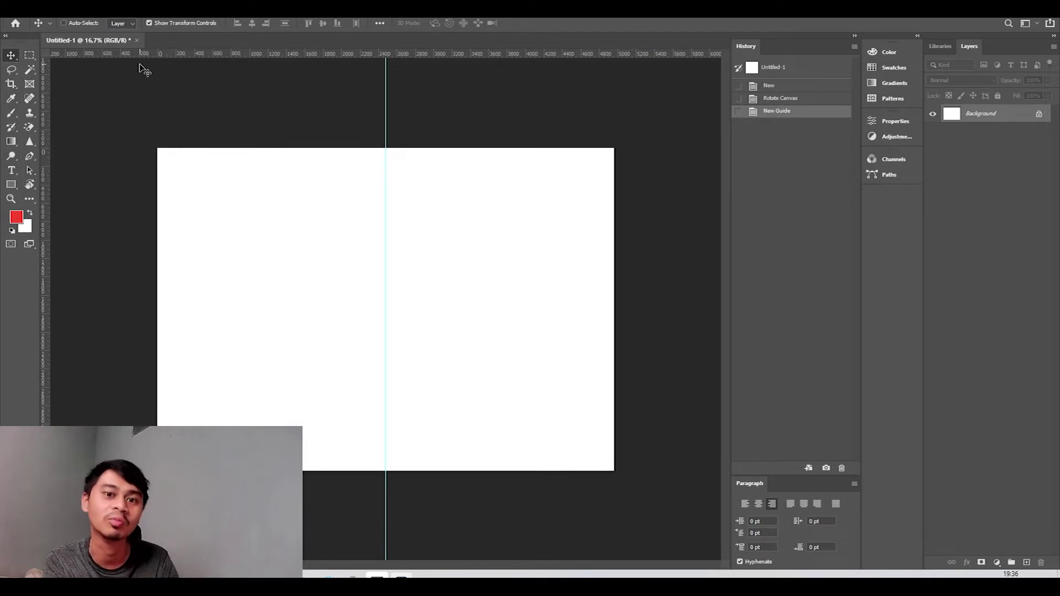
Step: Rotate the canvas with its centre guide 90° clockwise back to portrait orientation
click(63, 8)
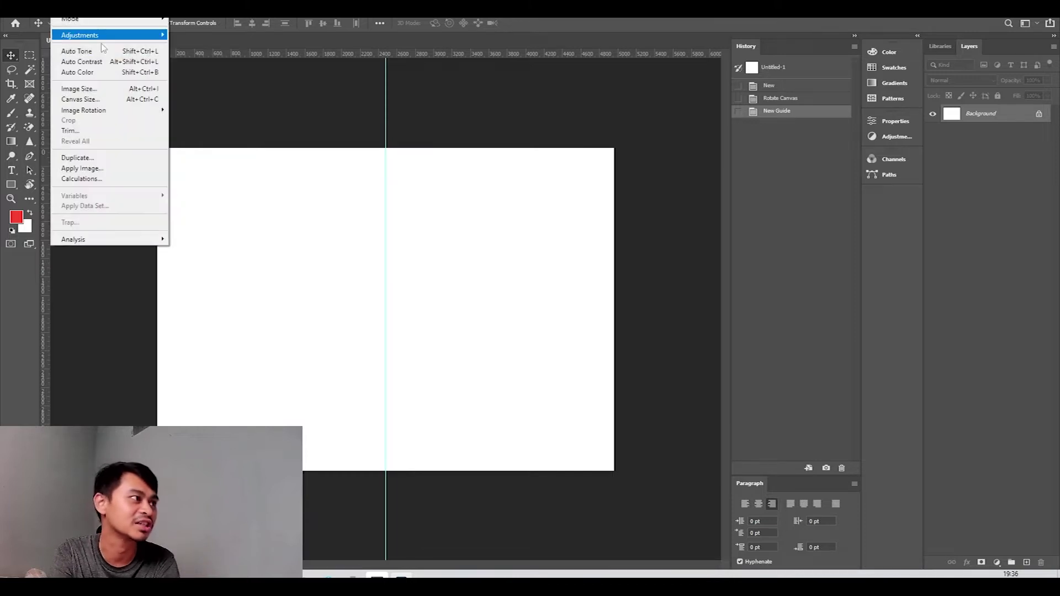
mouse_move(123, 36)
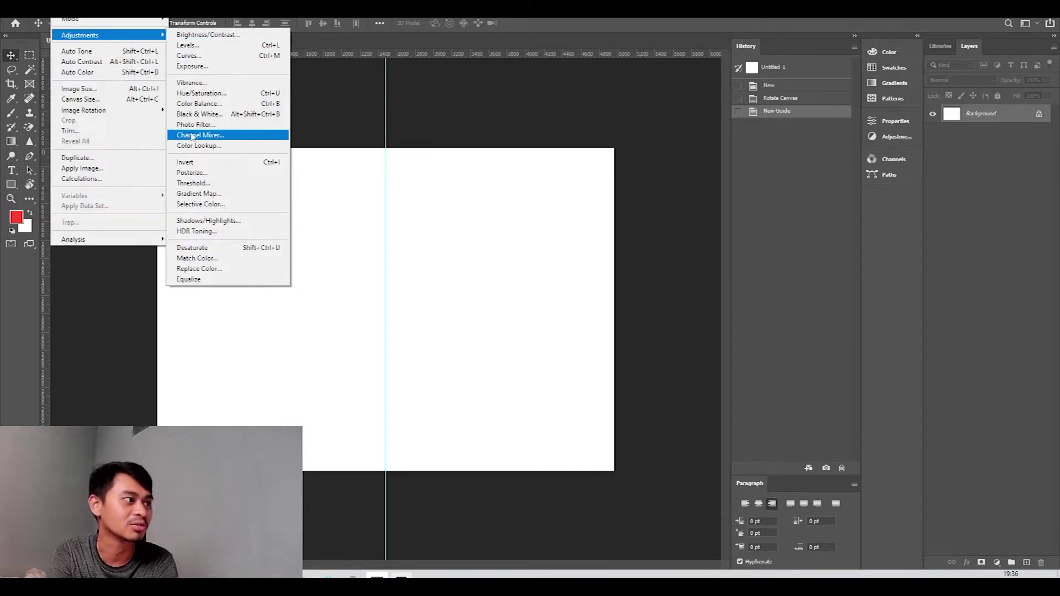
mouse_move(127, 112)
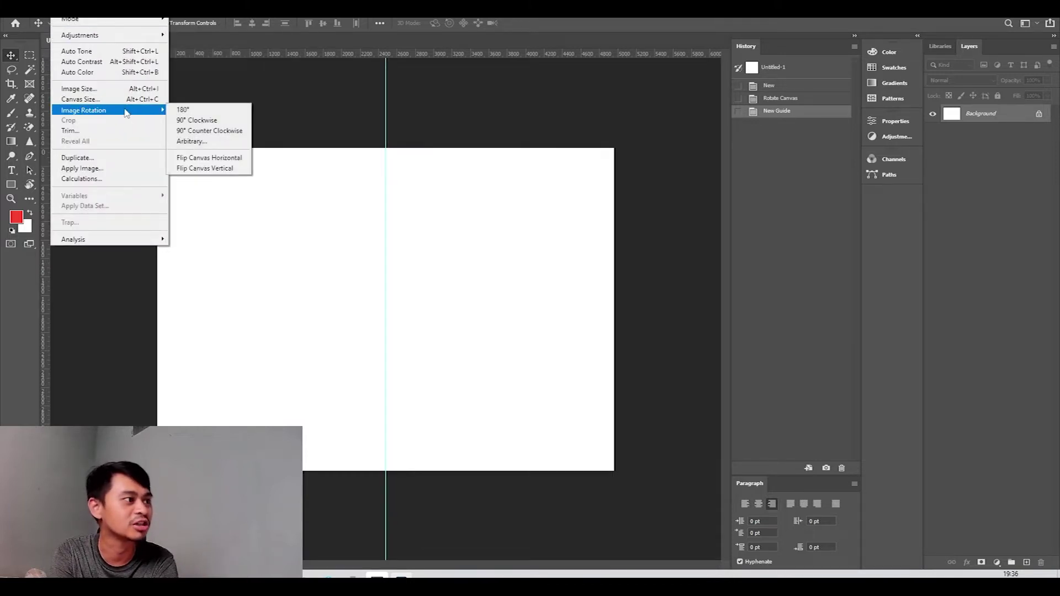
click(198, 120)
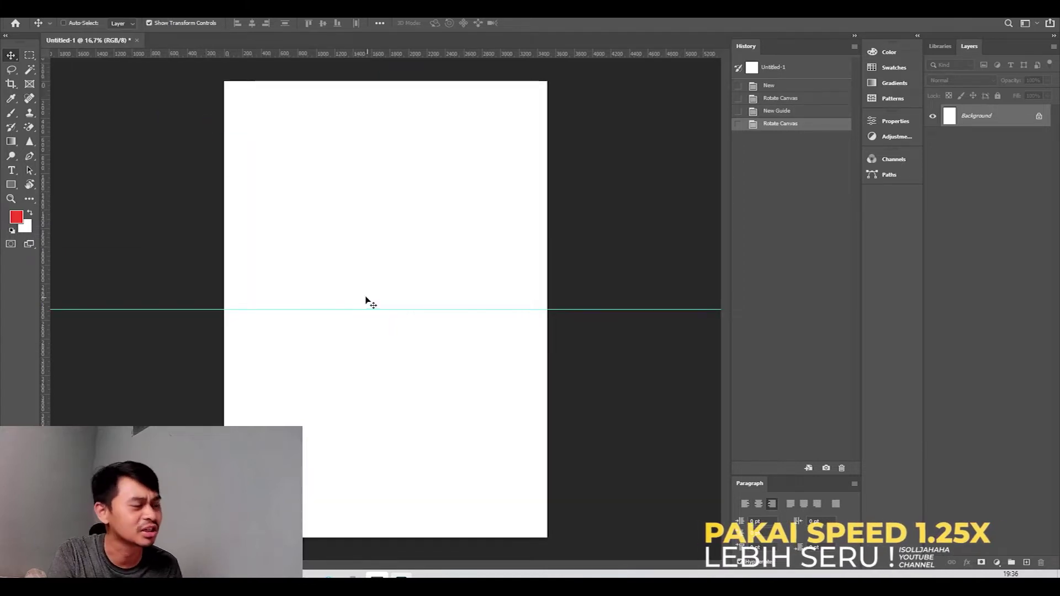
click(69, 8)
mouse_move(111, 35)
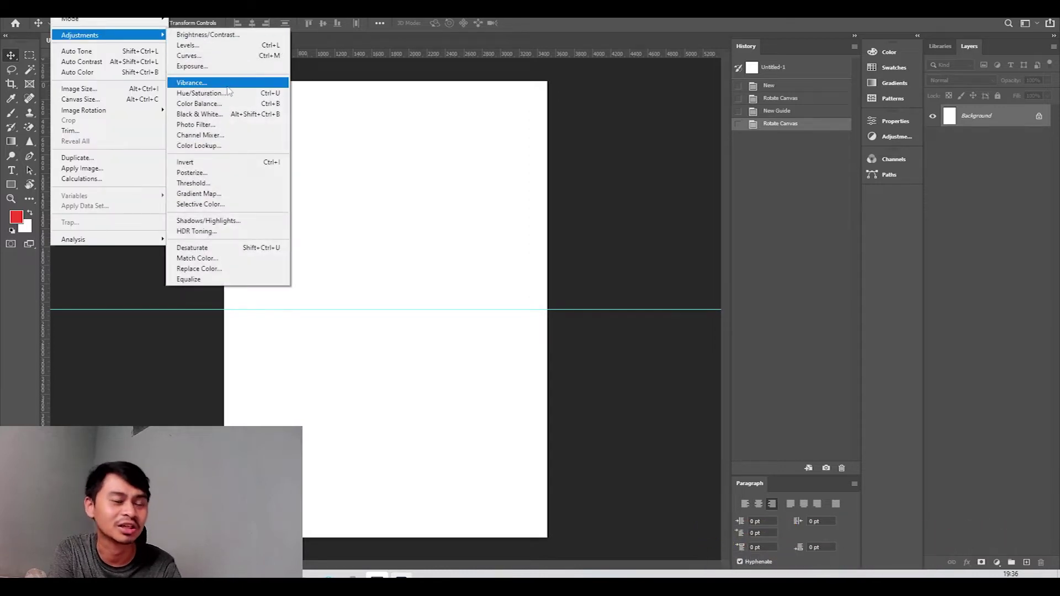
key(Escape)
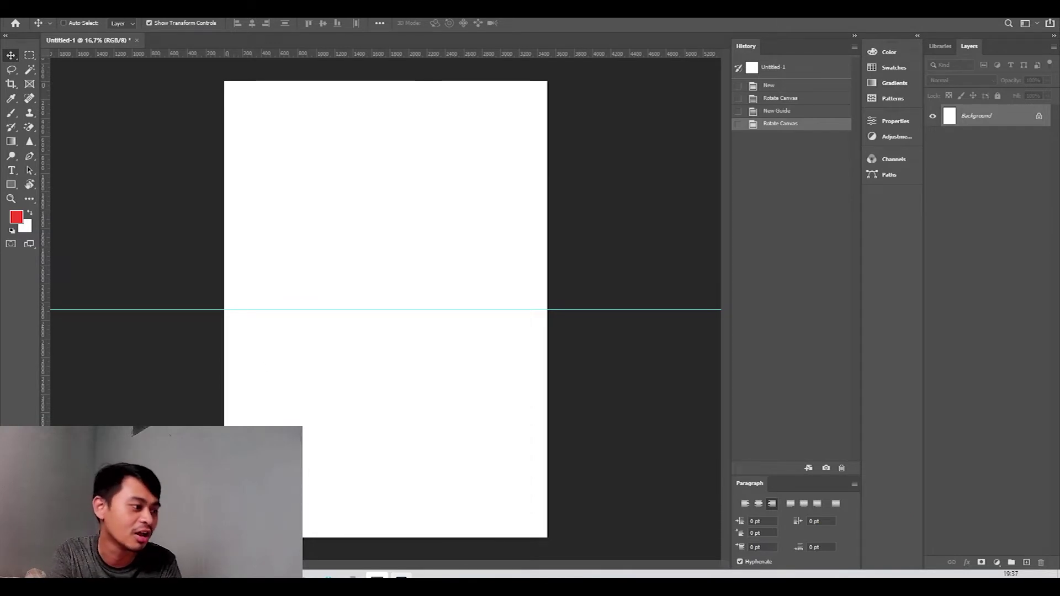
Step: Switch to File Explorer and open the couple's wedding photo folder inside the 2022 directory
key(alt+Tab)
click(214, 135)
double_click(239, 138)
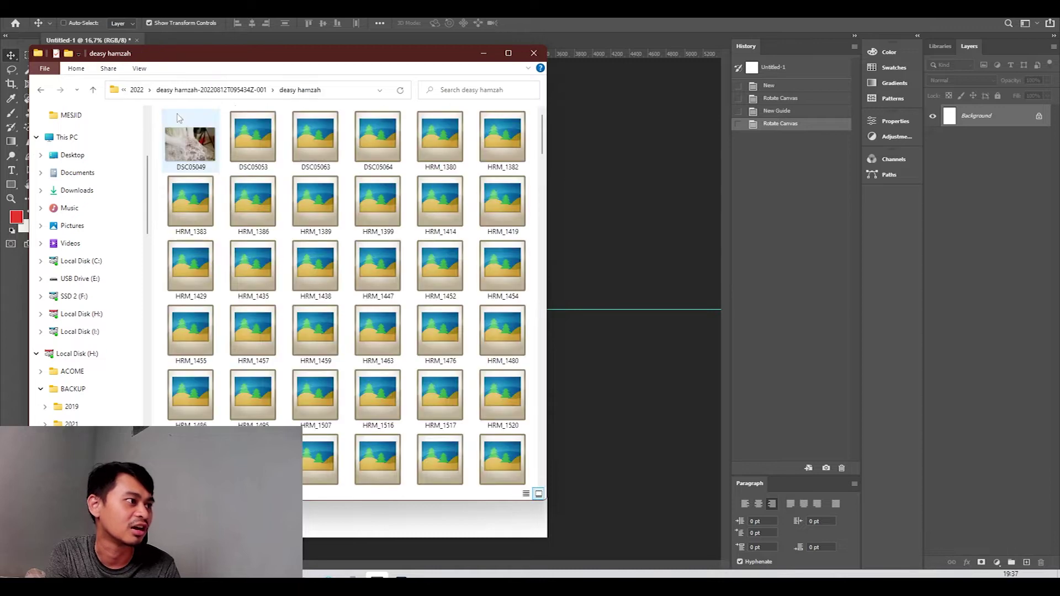
Step: Open DSC05064 in the Picasa photo viewer and look through the following wedding photos, then close the viewer
double_click(395, 152)
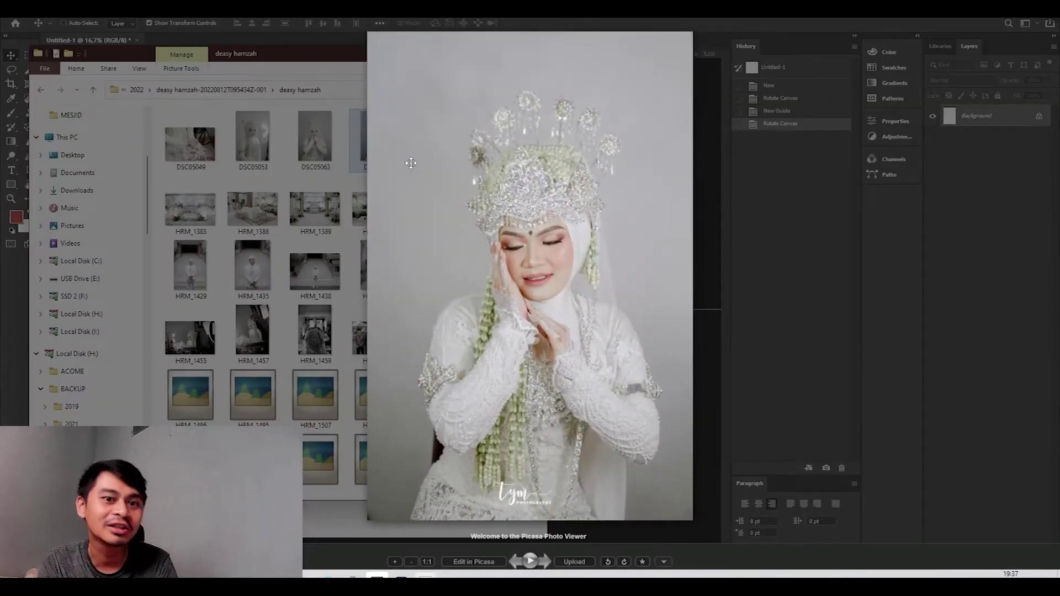
key(Right)
key(Right)
key(Right)
key(Right)
key(Right)
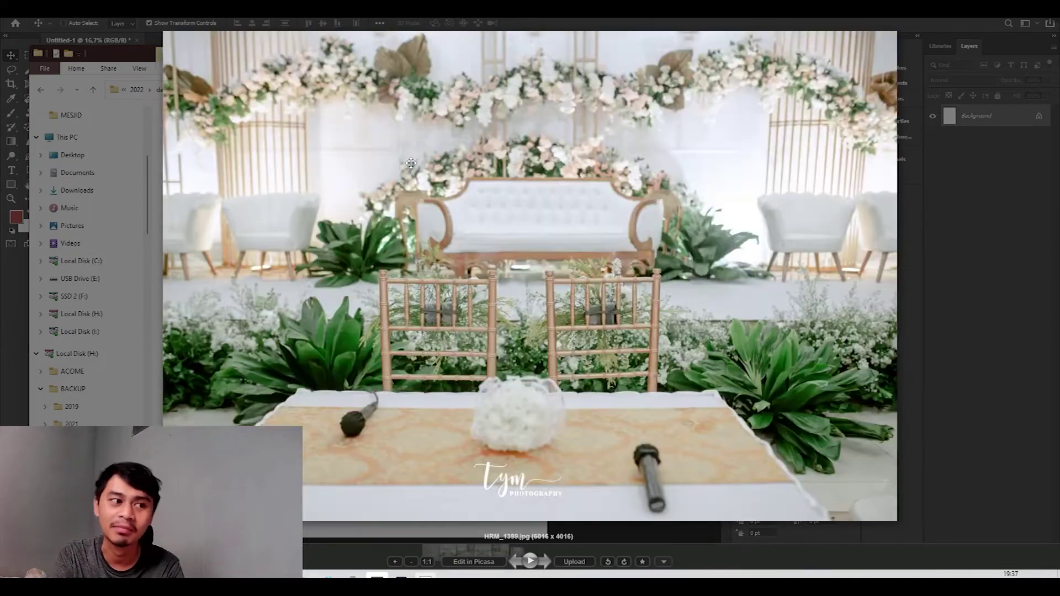
key(Right)
key(Right)
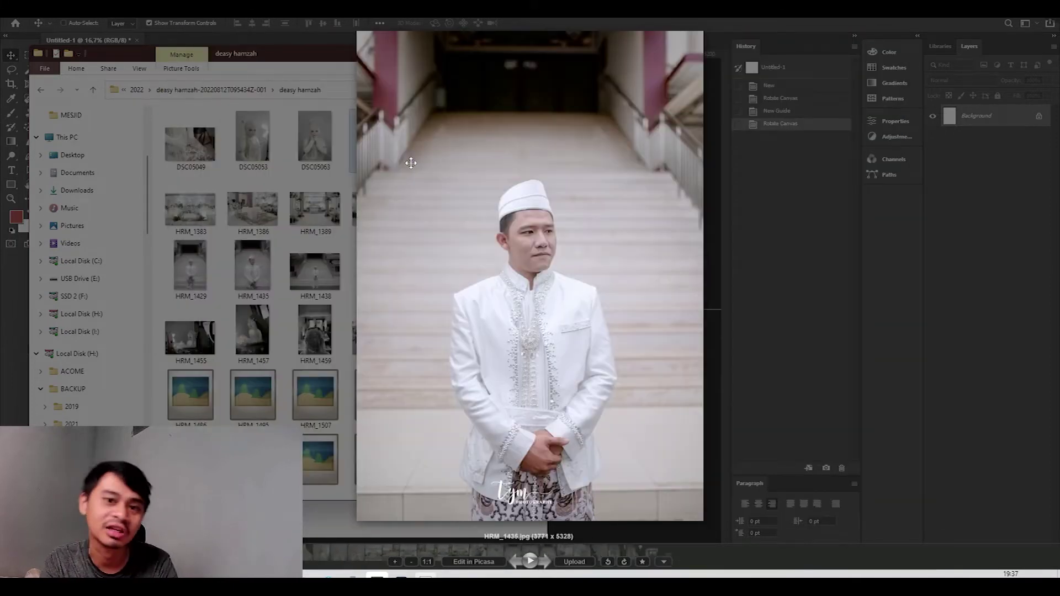
key(Right)
key(Right)
key(Right)
key(Right)
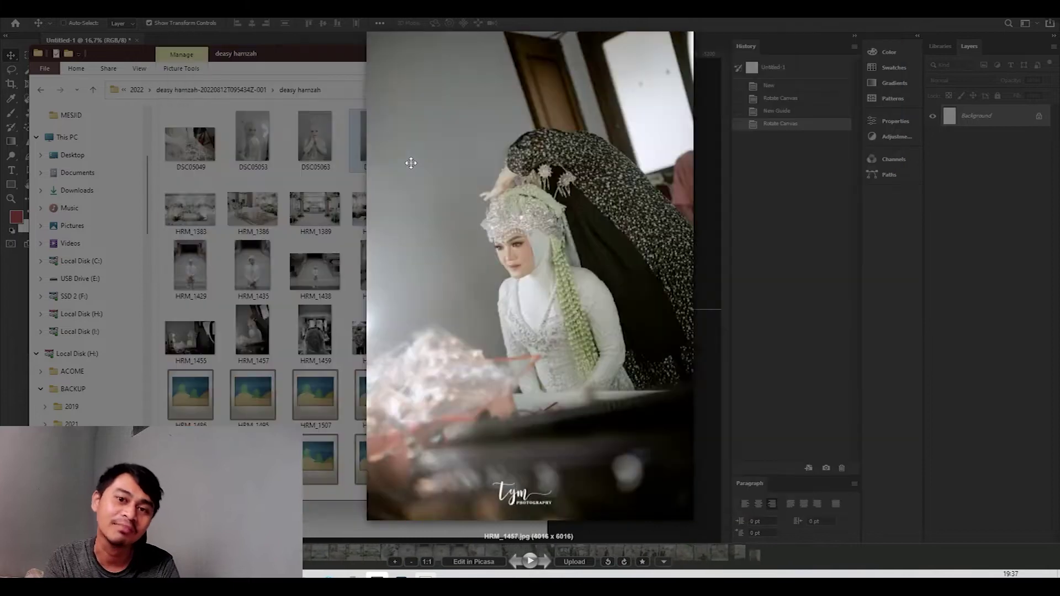
key(Right)
key(Right)
key(Right)
key(Right)
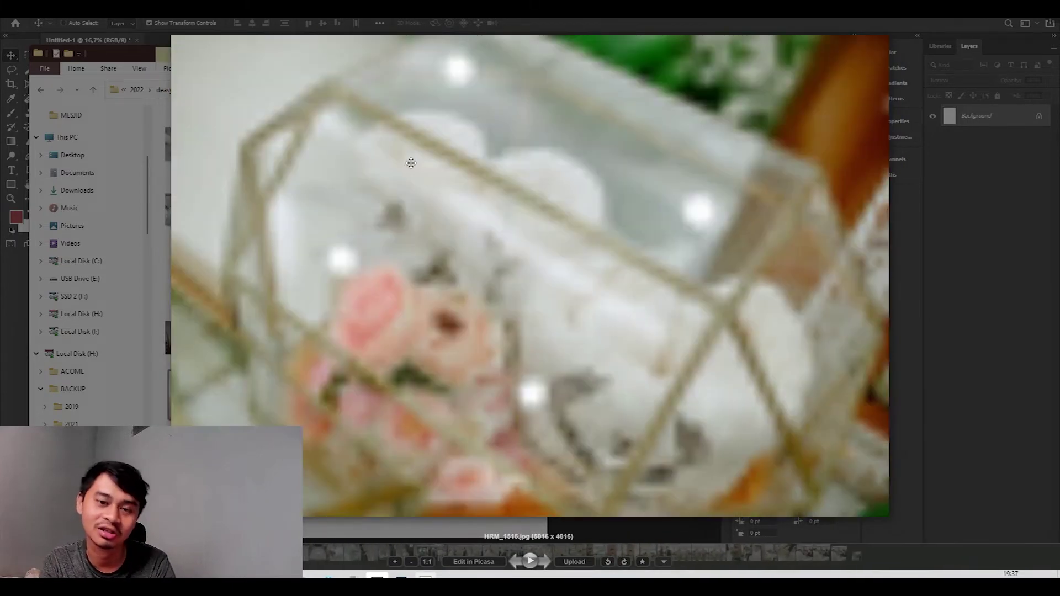
key(Right)
key(Right)
key(Right)
key(Right)
key(Right)
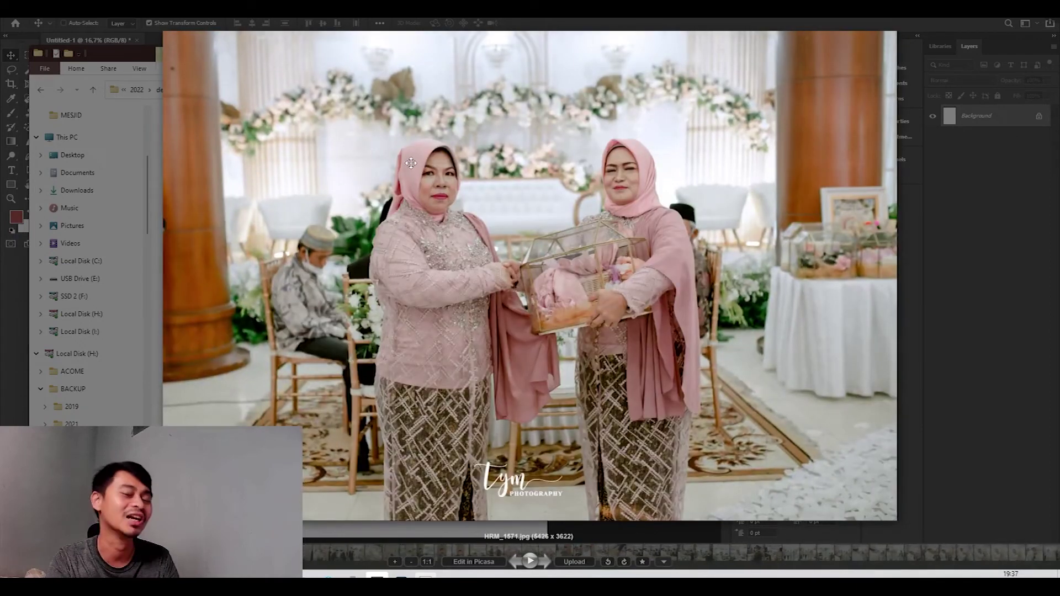
key(Right)
key(Right)
key(Right)
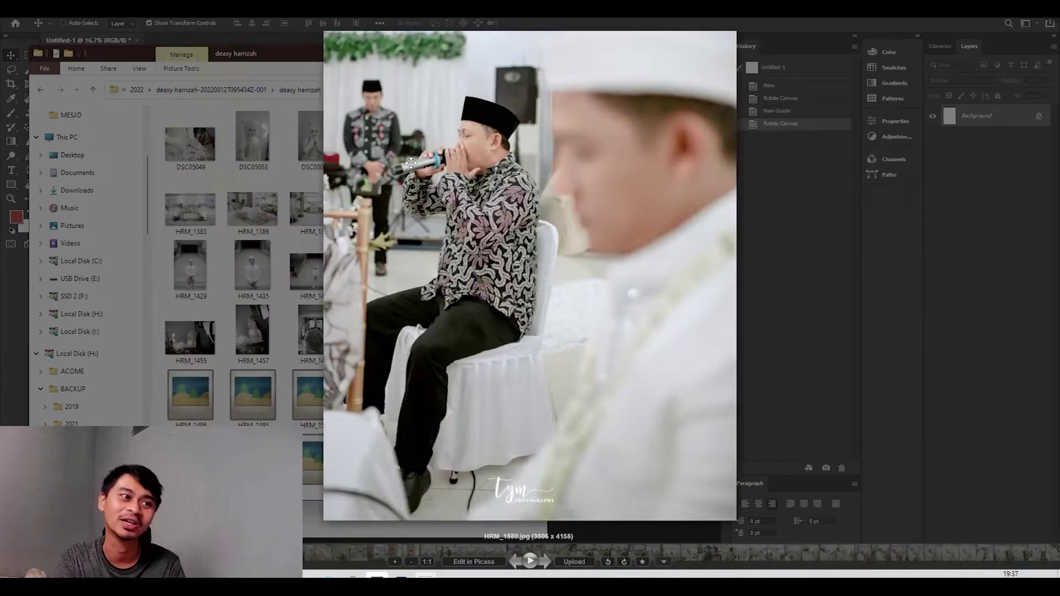
key(Right)
key(Right)
key(Right)
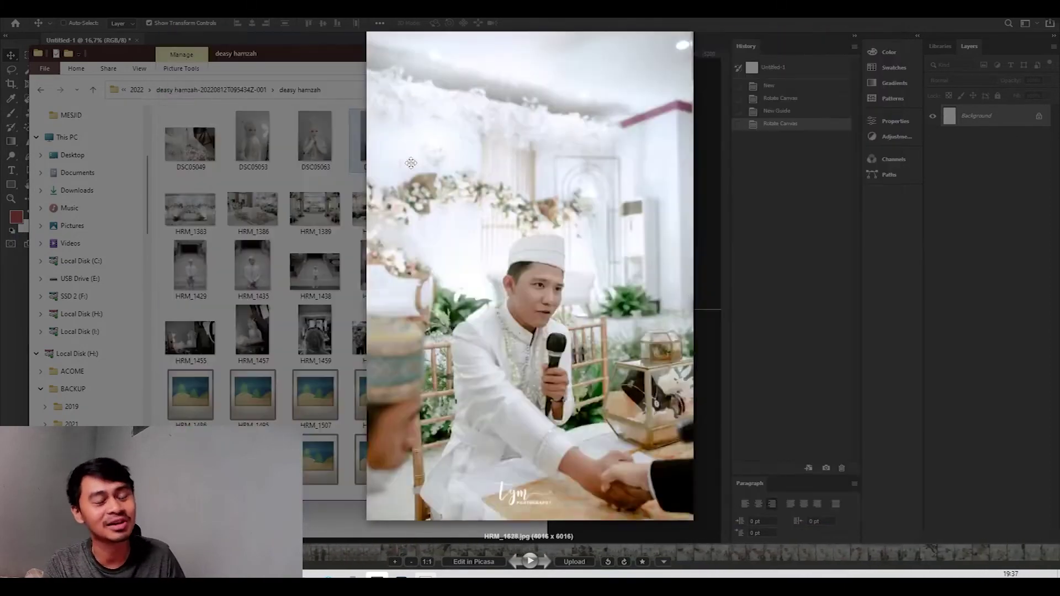
key(Right)
key(Right)
key(Right)
key(Right)
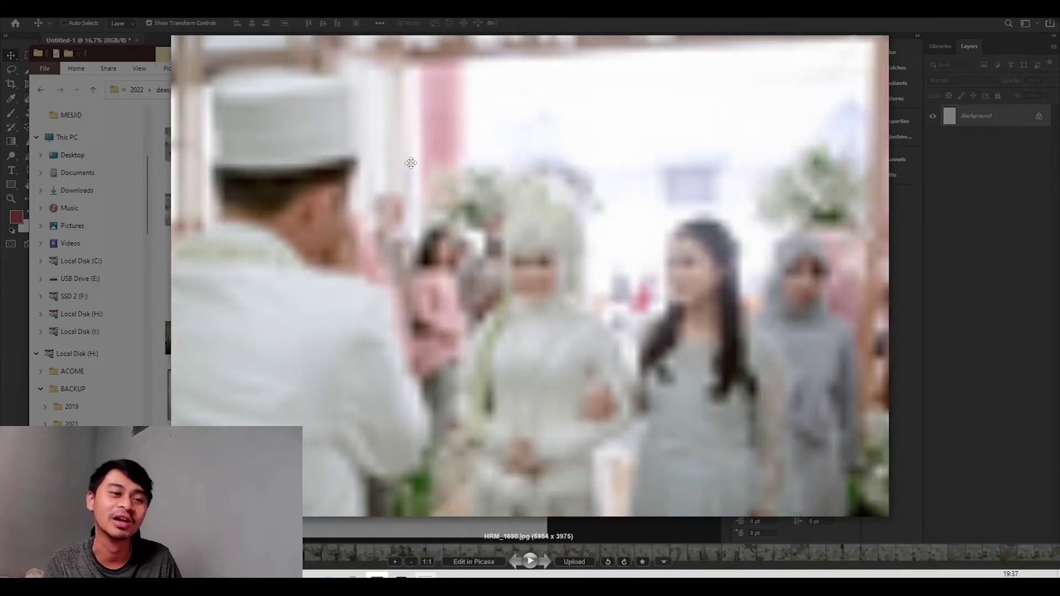
key(Escape)
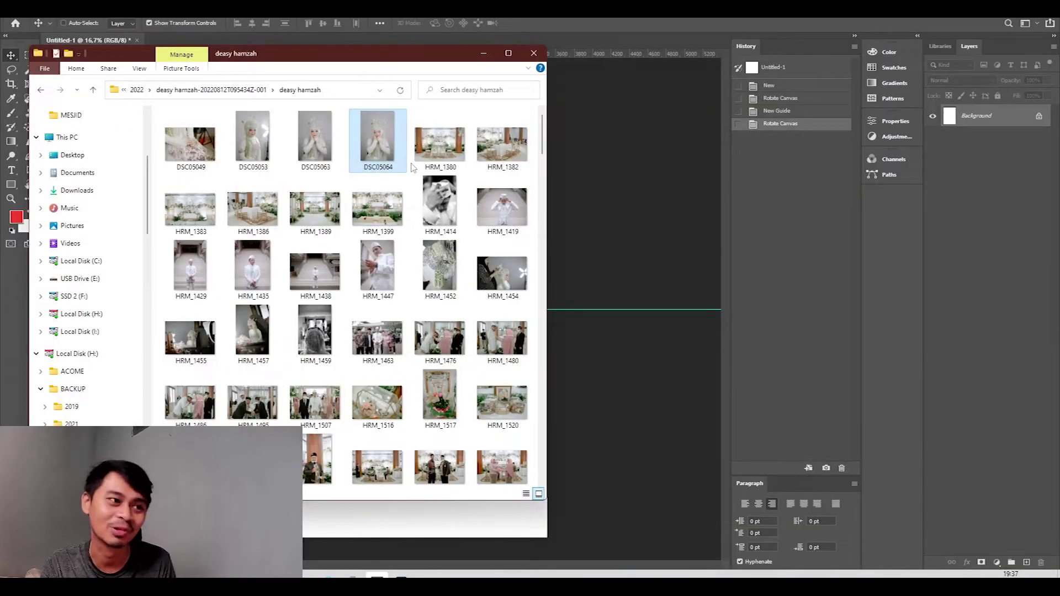
Step: Move the photo folder window off the Photoshop canvas and select the photo DSC05063
drag(409, 62, 929, 268)
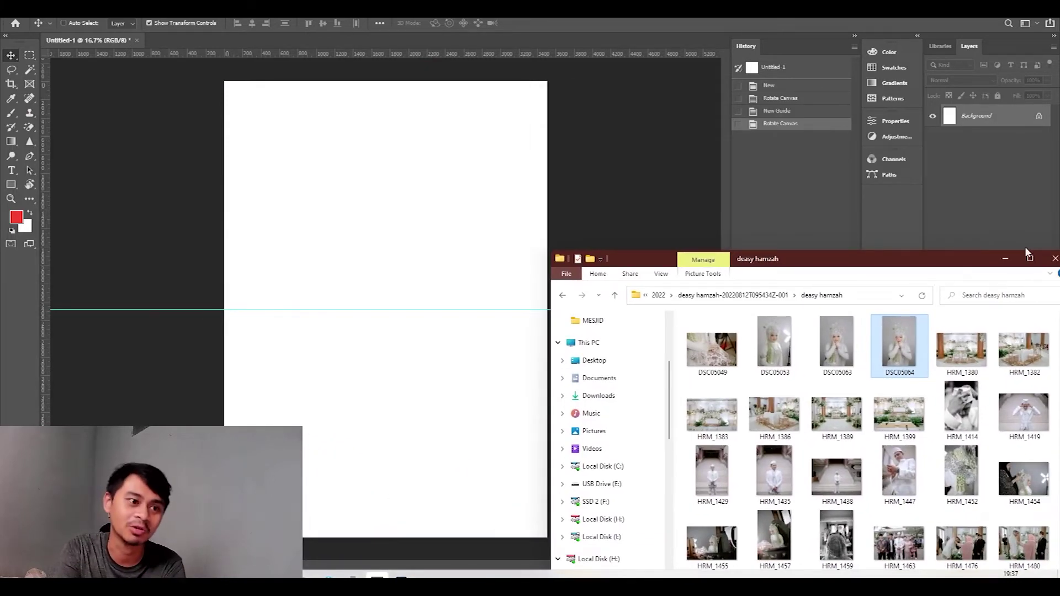
click(823, 359)
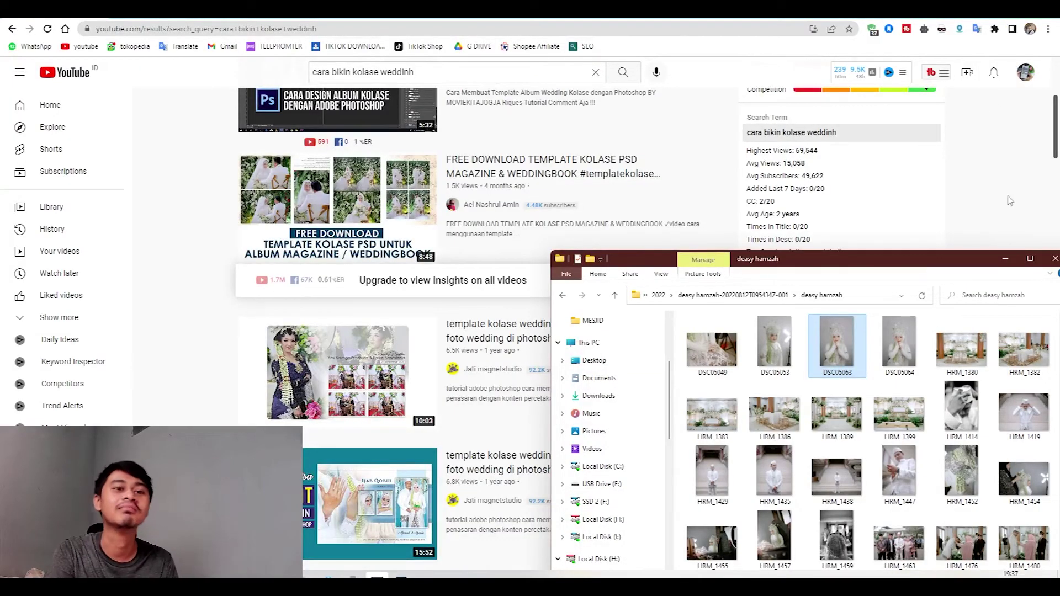
Step: Return to the YouTube search results in the browser and minimize the photo folder window covering them
click(1005, 262)
mouse_move(527, 454)
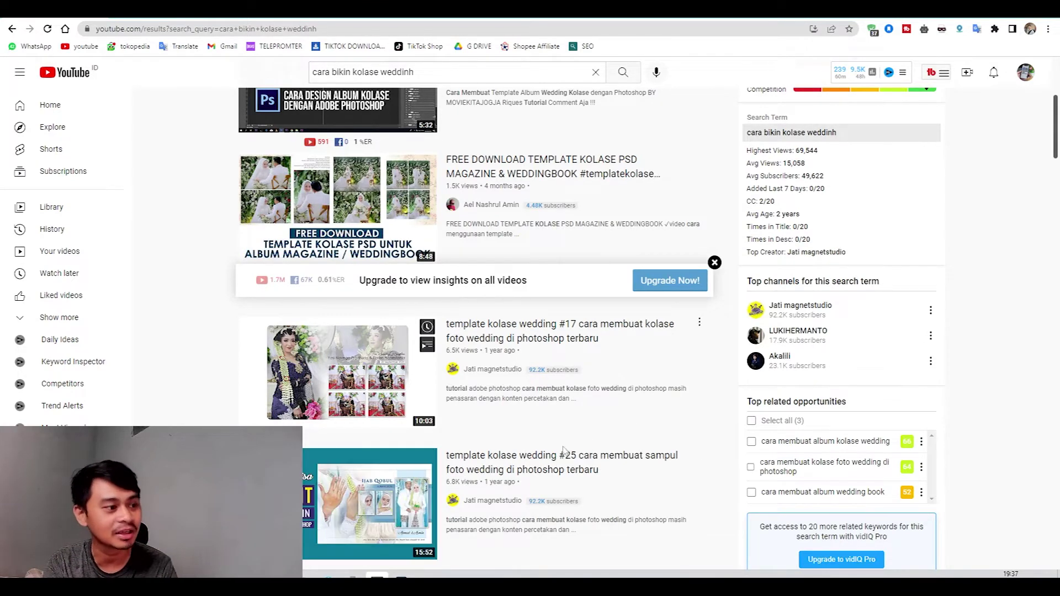
Step: Search the web for "pixellu smart albums 2022" in a new tab and look through Pixellu's SmartAlbums 2022 What's New page
key(super)
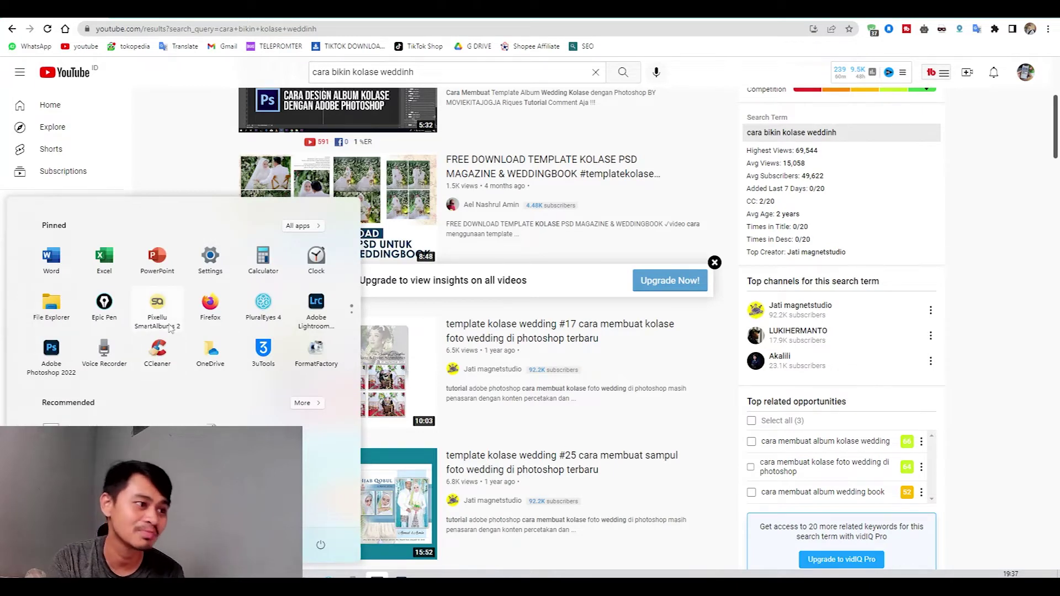
key(super)
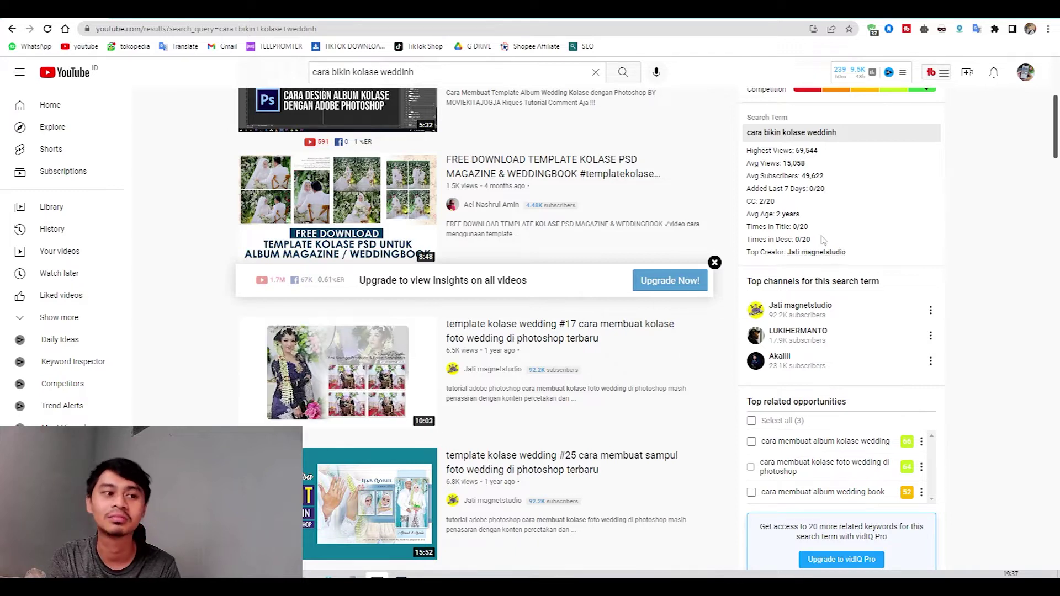
key(ctrl+t)
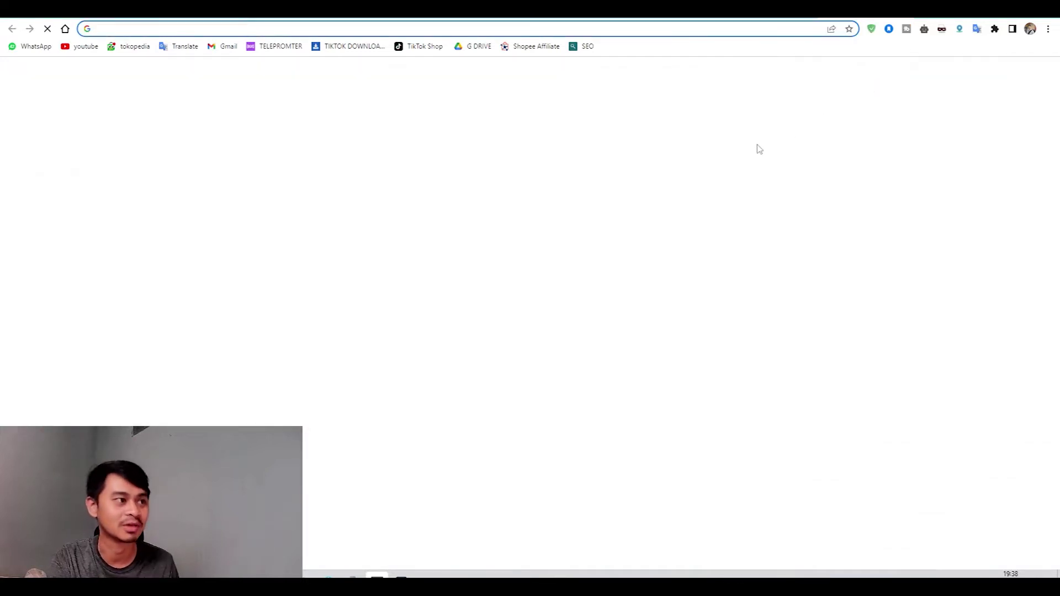
text(pixelu smart albums 2022)
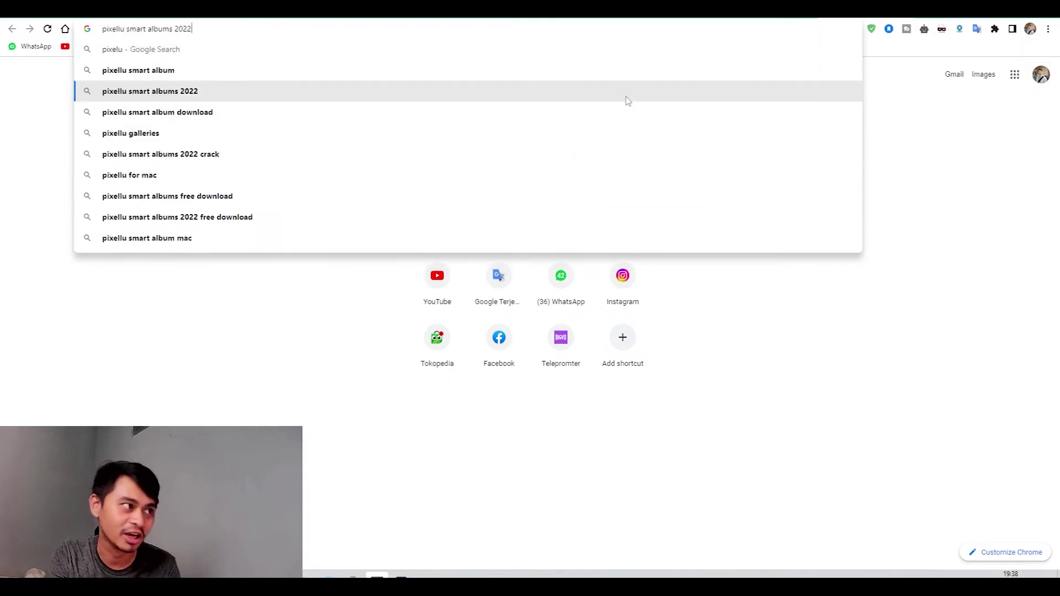
click(628, 94)
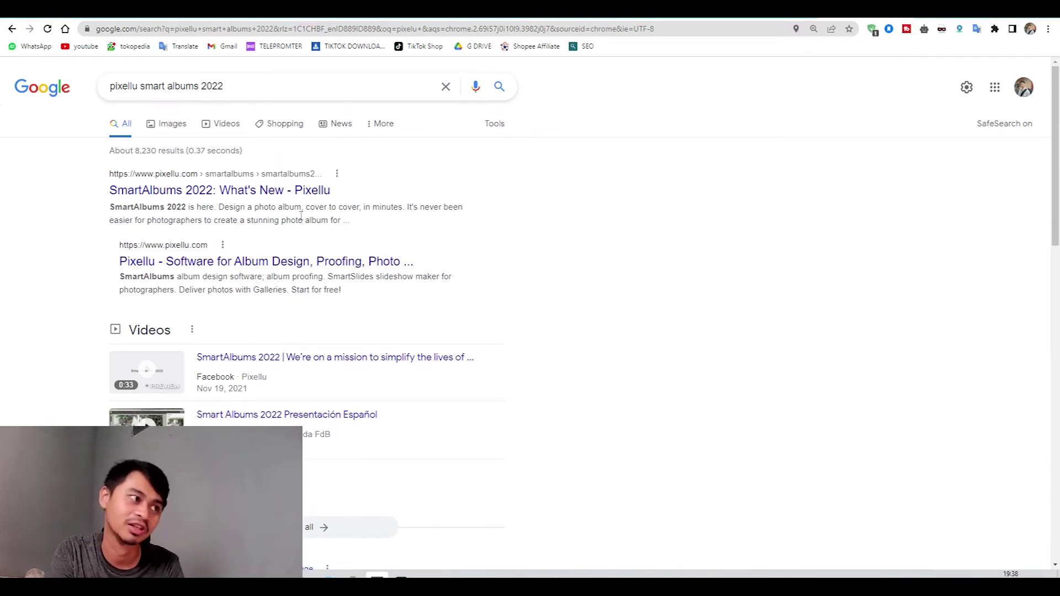
click(304, 192)
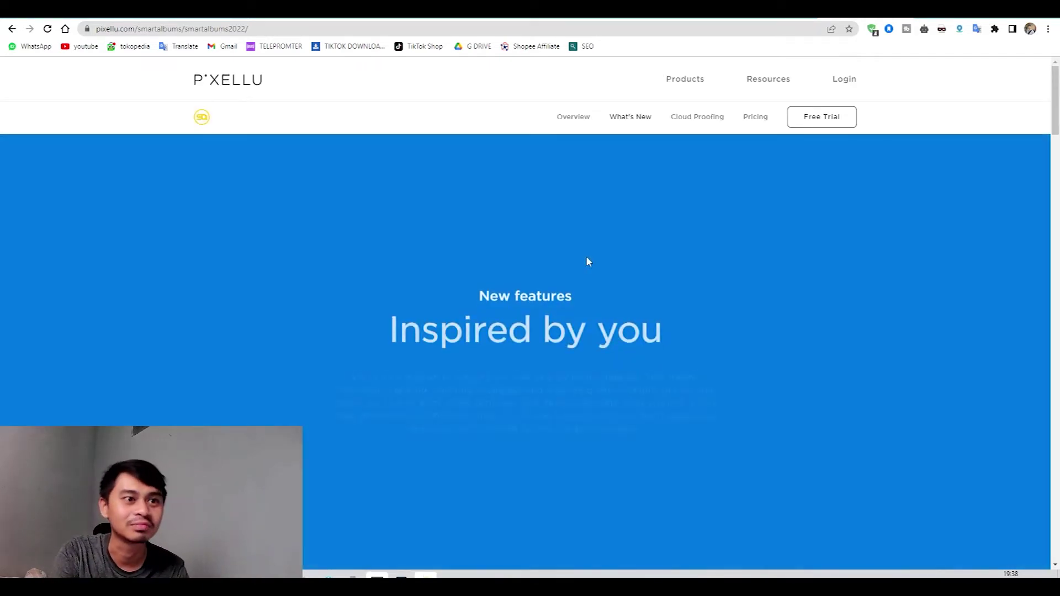
mouse_move(1057, 104)
mouse_down()
mouse_move(1057, 188)
mouse_move(1057, 108)
mouse_up()
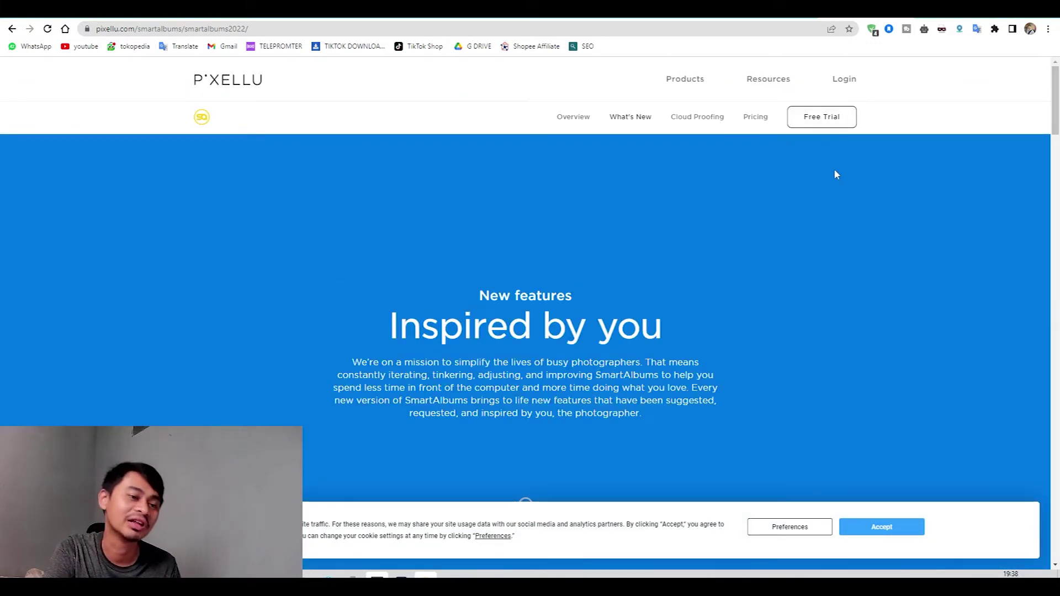
drag(1057, 97, 1055, 420)
drag(1052, 341, 1016, 66)
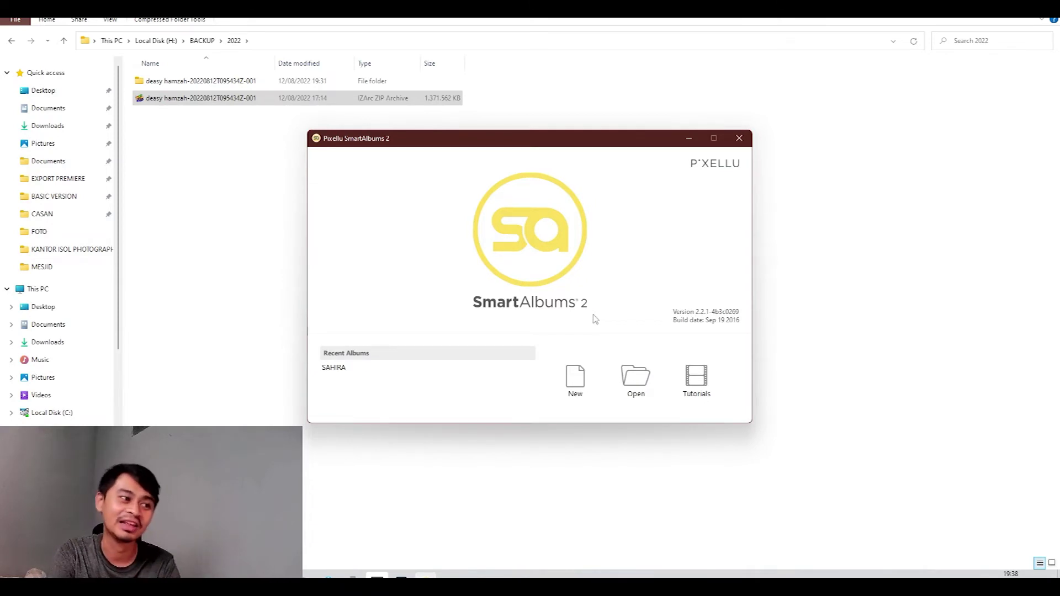
Step: Switch to Pixellu SmartAlbums 2, start a new album project and choose Accucolor Imaging as the album company
click(584, 393)
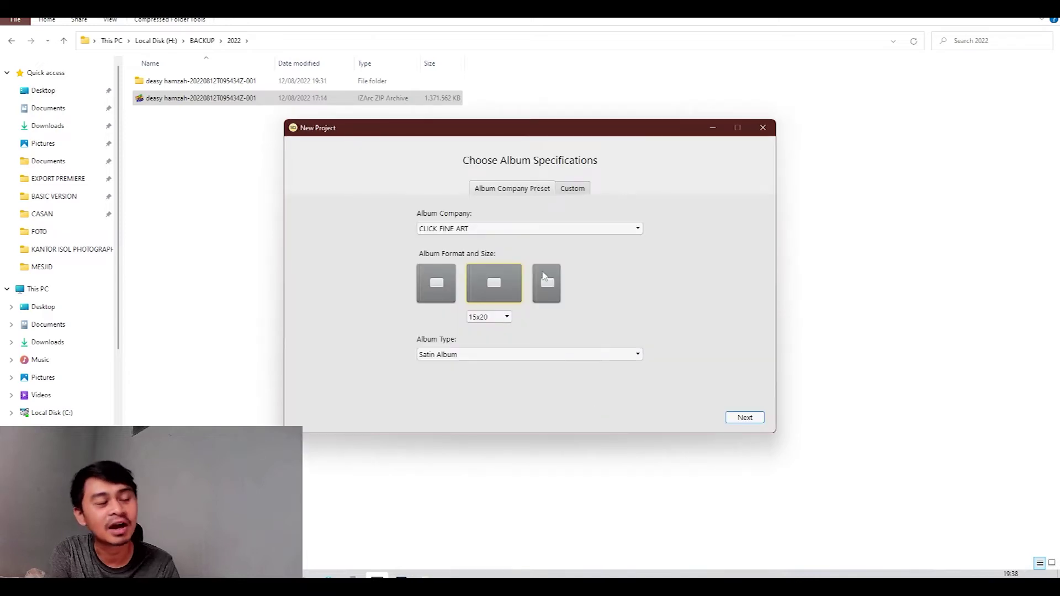
click(547, 230)
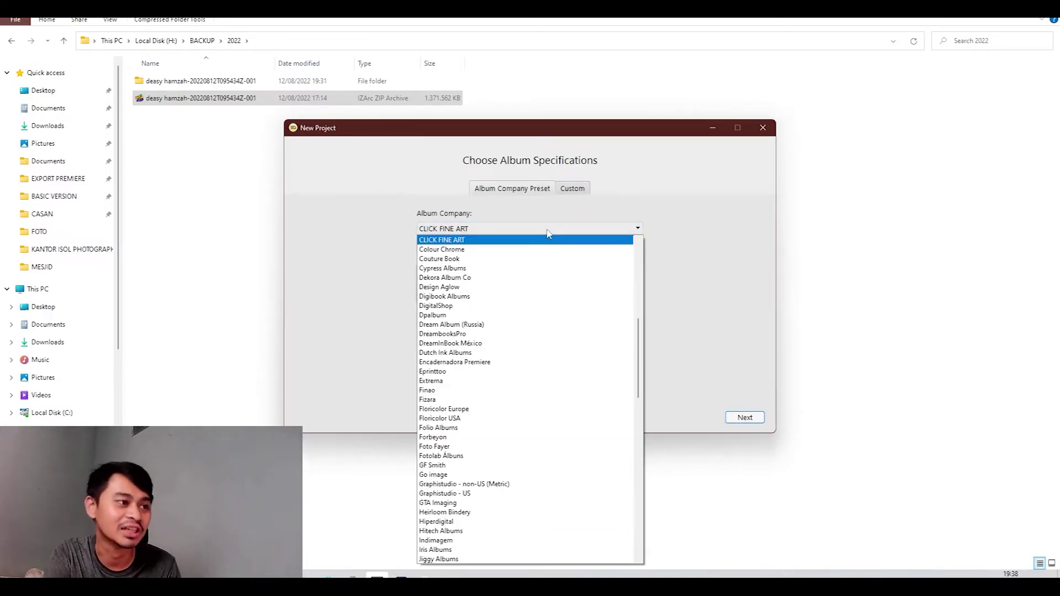
scroll(497, 419, down, 7)
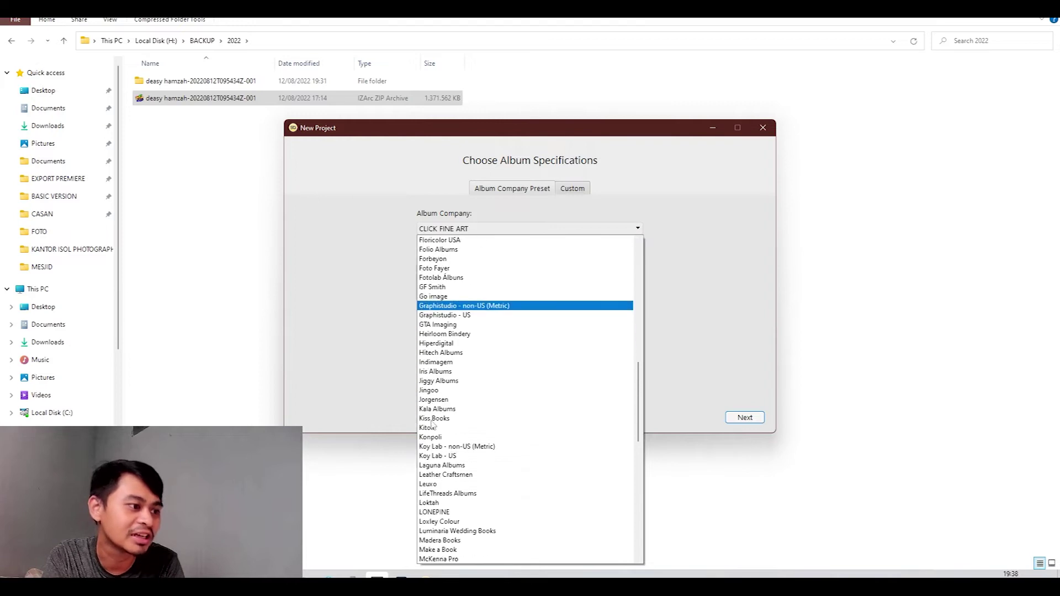
drag(640, 410, 635, 262)
click(510, 251)
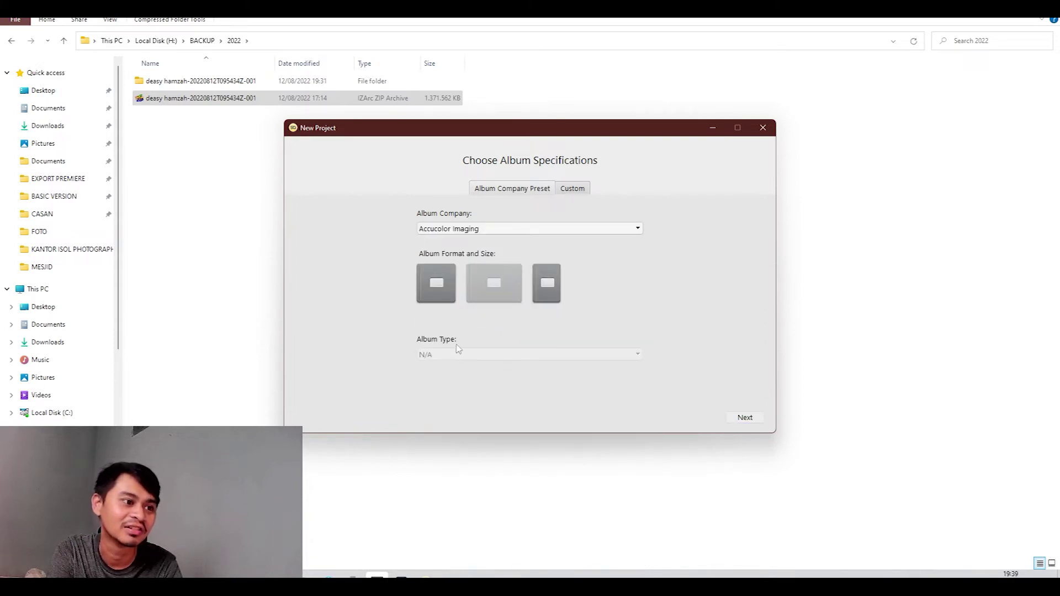
Step: Try the Artsy Couture company preset, followed by Heirloom Bindery with its square and portrait album formats
click(489, 230)
scroll(478, 331, down, 2)
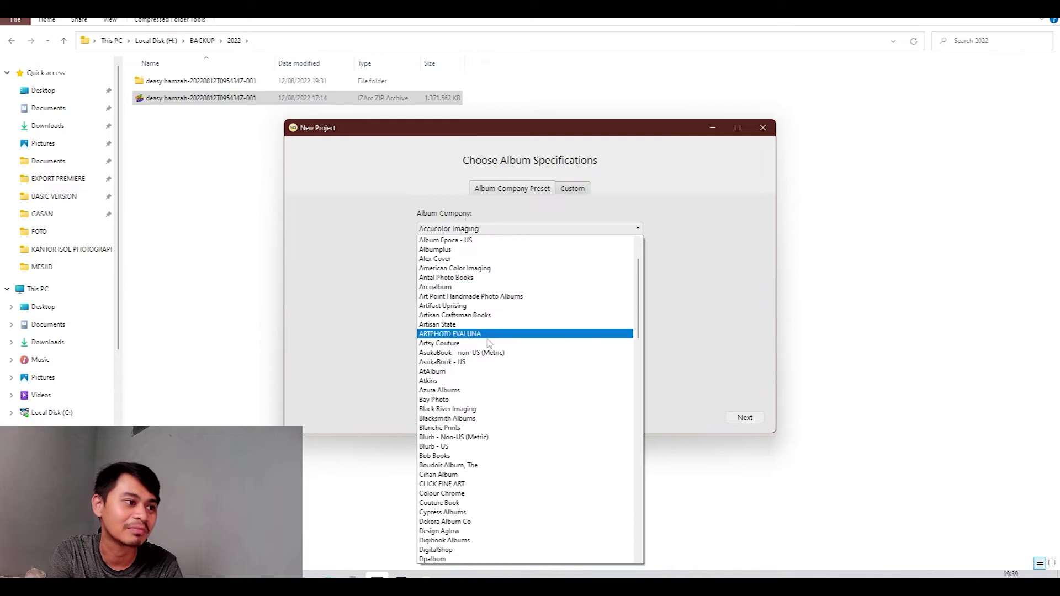
click(487, 343)
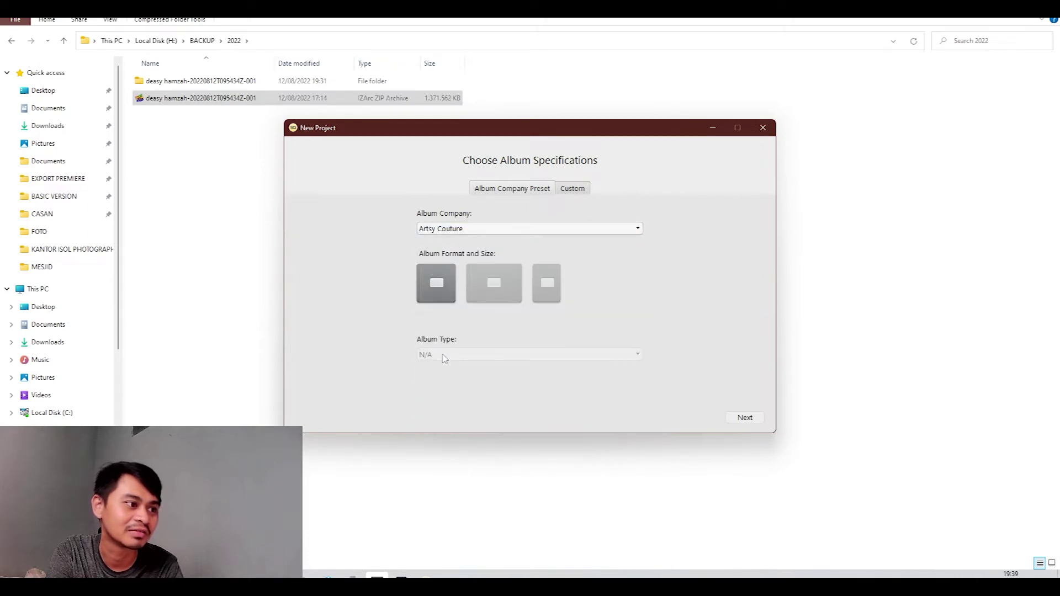
click(558, 229)
scroll(458, 358, down, 3)
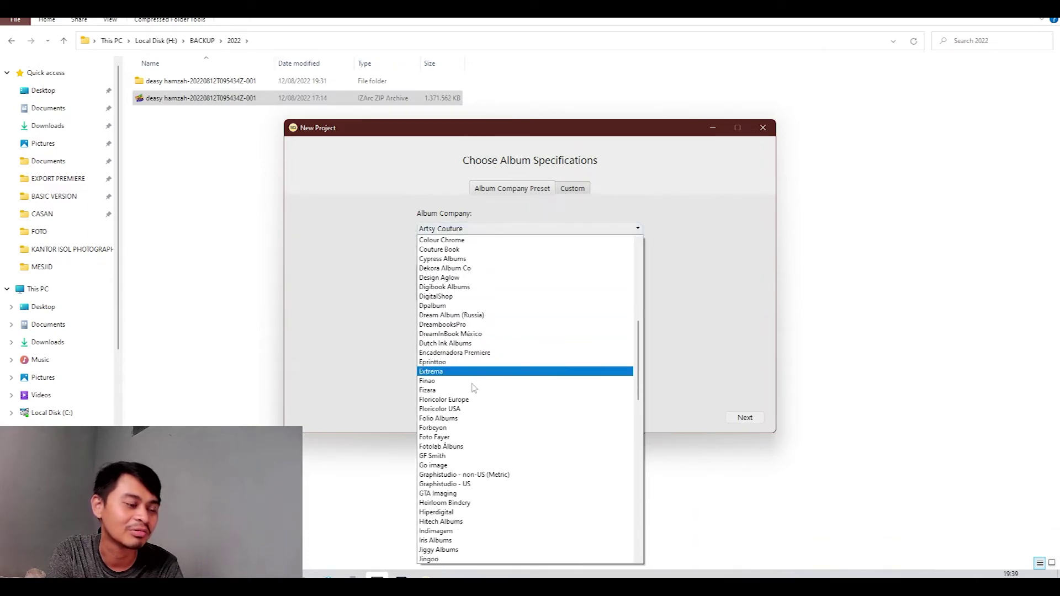
click(474, 399)
click(434, 295)
click(554, 292)
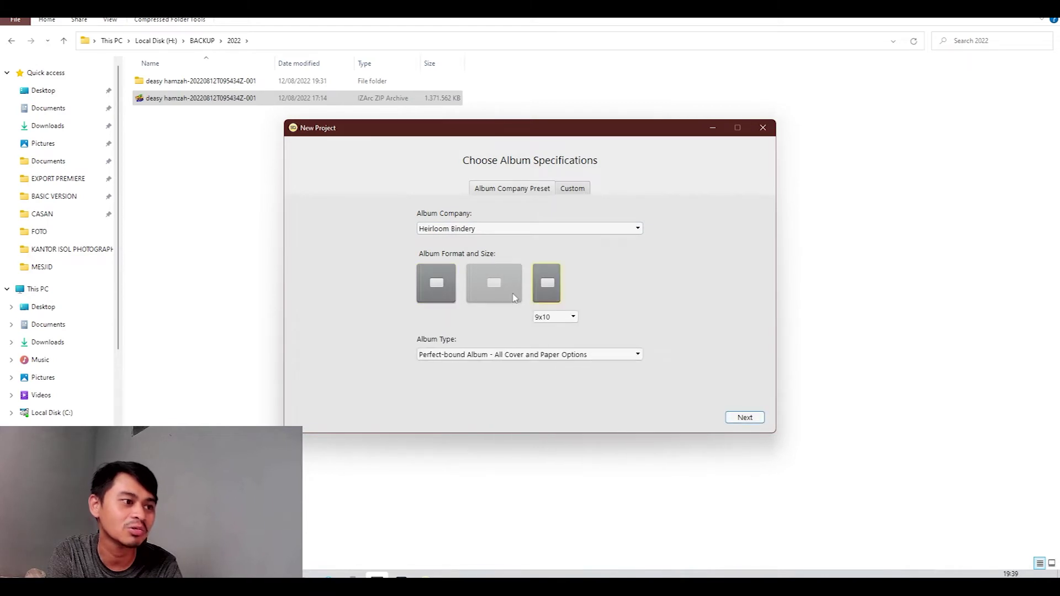
click(440, 291)
Step: Browse the whole list of album companies and change the preset to Accucolor Imaging
click(515, 229)
scroll(622, 473, down, 10)
drag(638, 530, 638, 254)
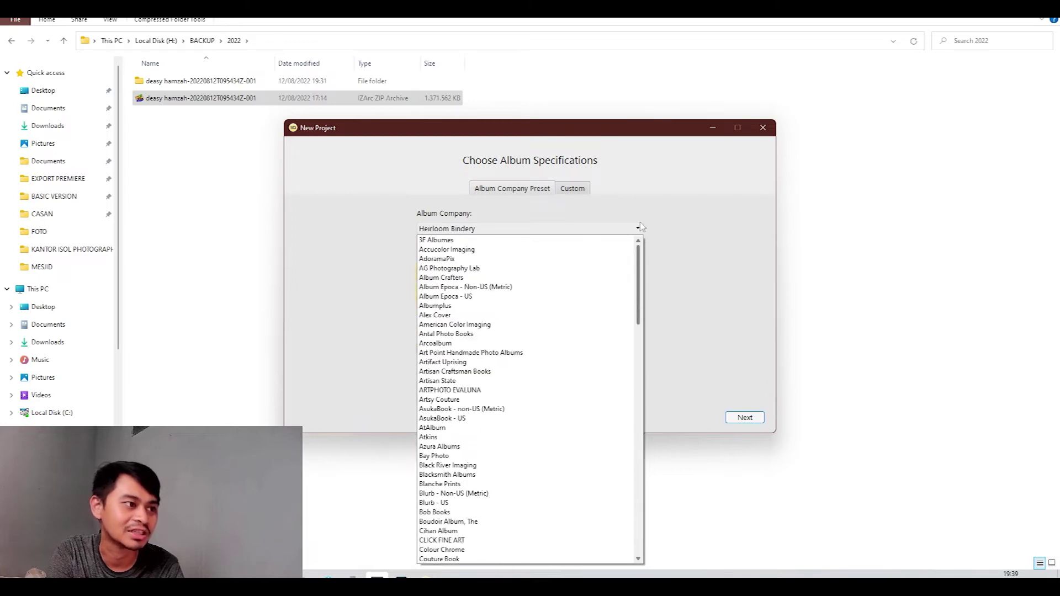
click(530, 229)
click(546, 231)
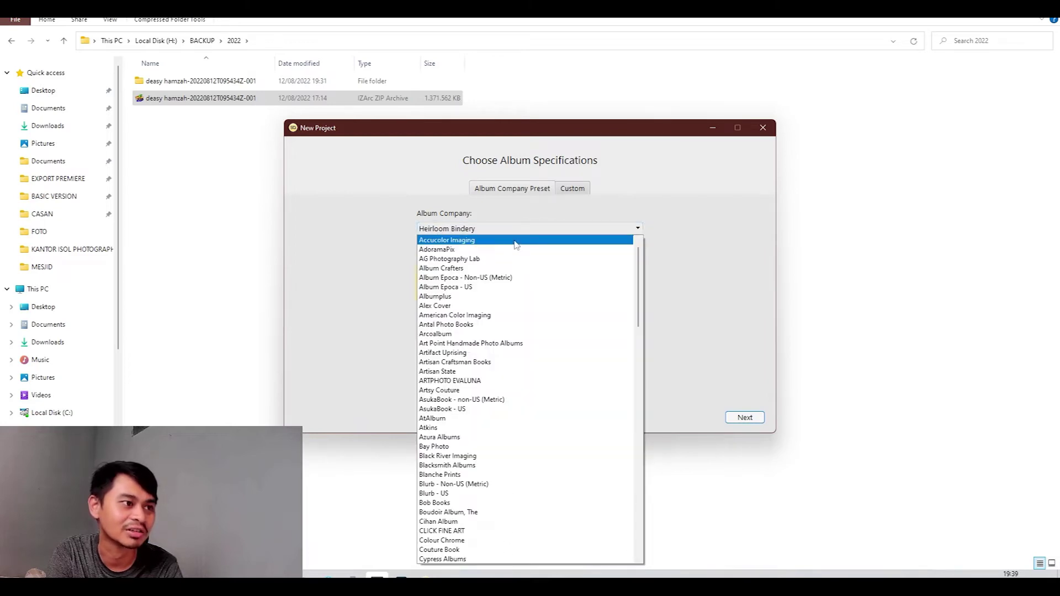
click(515, 241)
Step: Switch the album specifications from a company preset to custom and check the saved presets, keeping [New Preset]
click(565, 191)
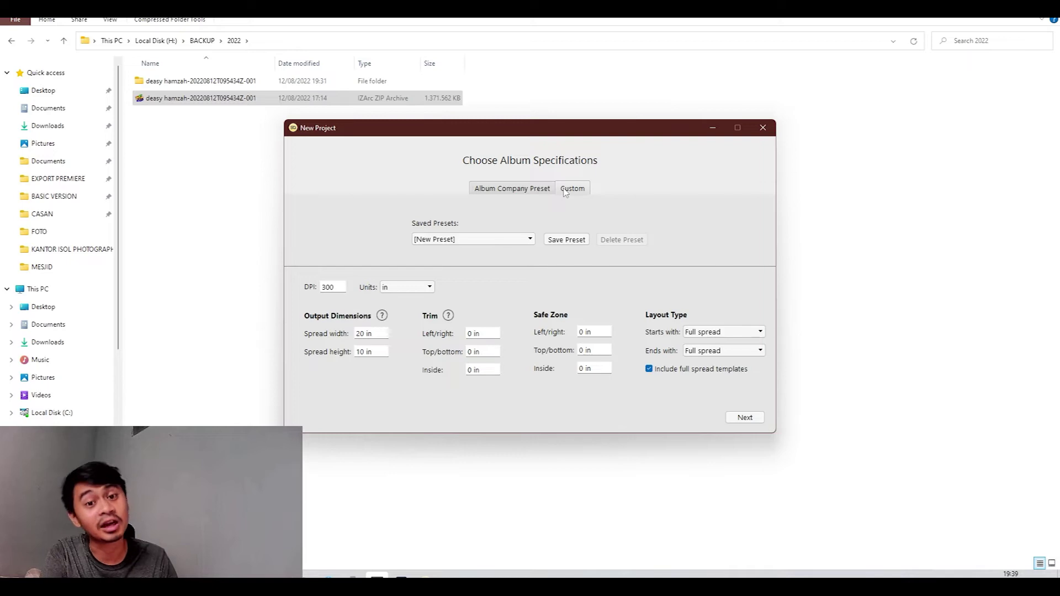
click(504, 242)
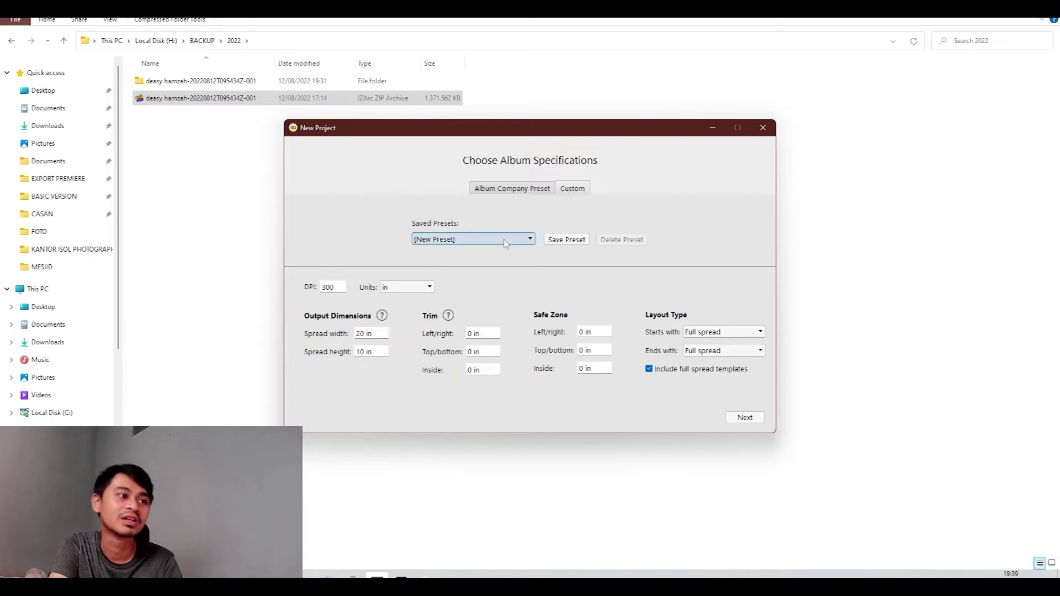
click(506, 243)
click(504, 244)
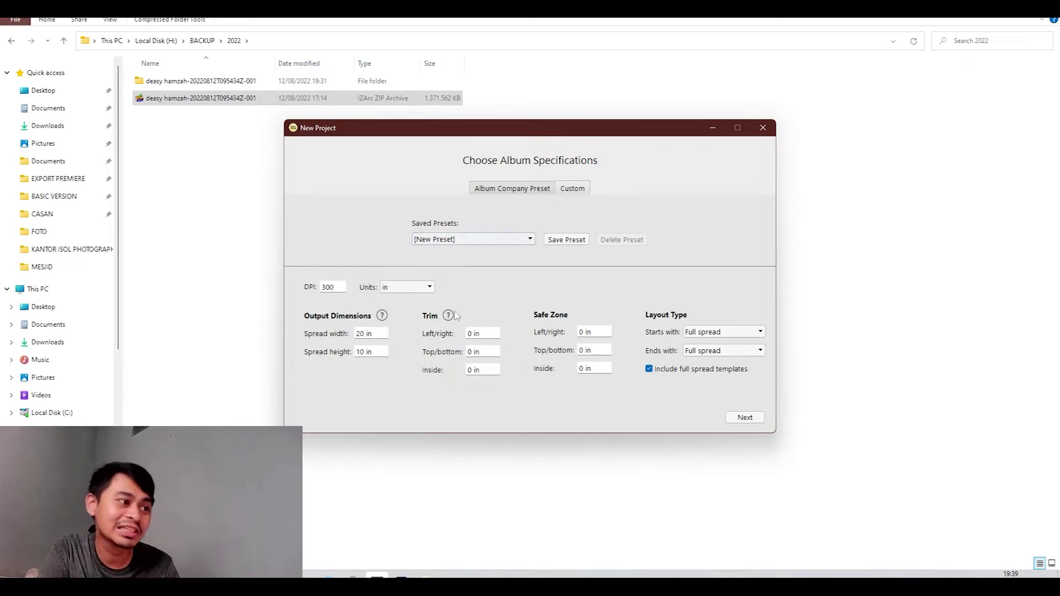
Step: Keep the DPI at 300 and set the custom album's units to cm
drag(341, 287, 311, 291)
click(392, 288)
click(400, 289)
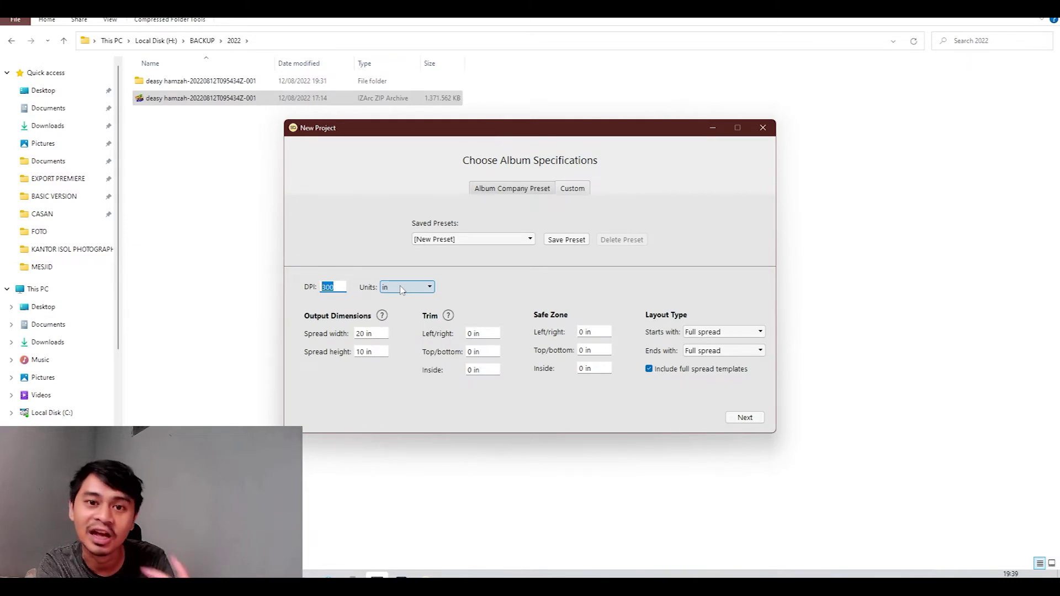
click(402, 289)
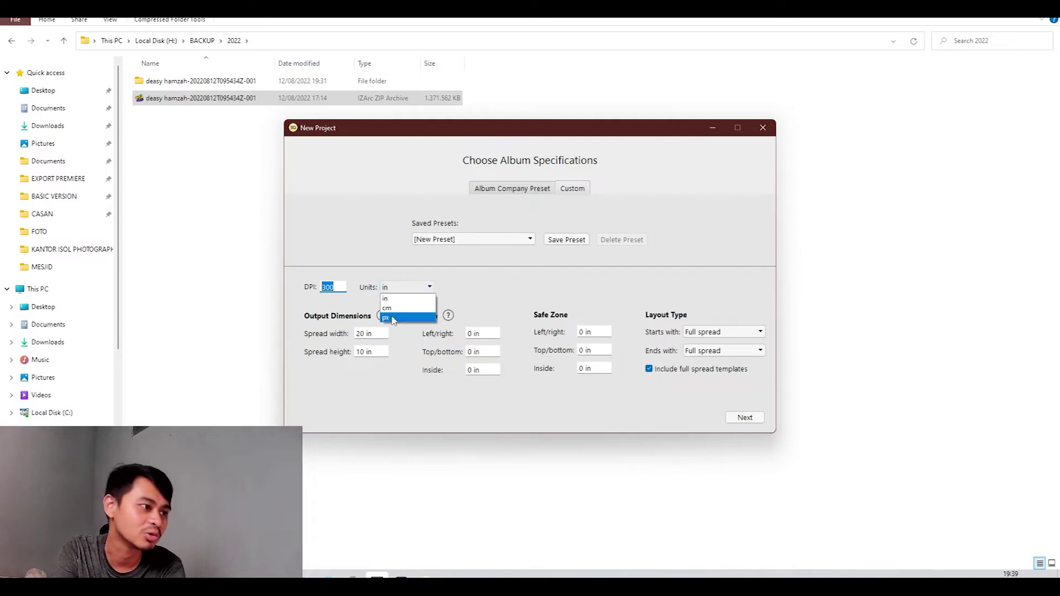
click(360, 298)
click(386, 290)
click(385, 294)
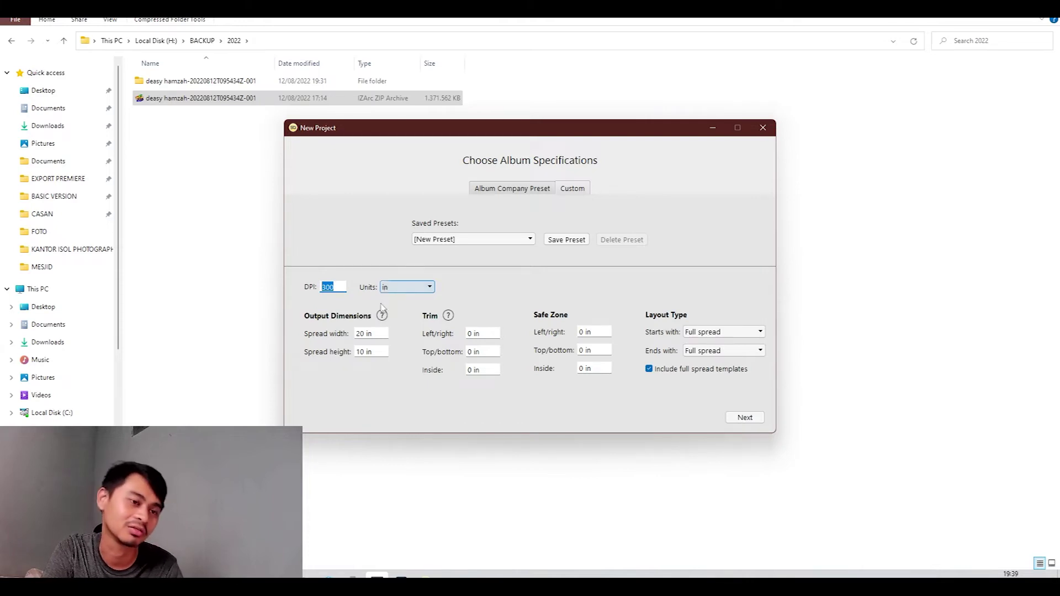
click(387, 334)
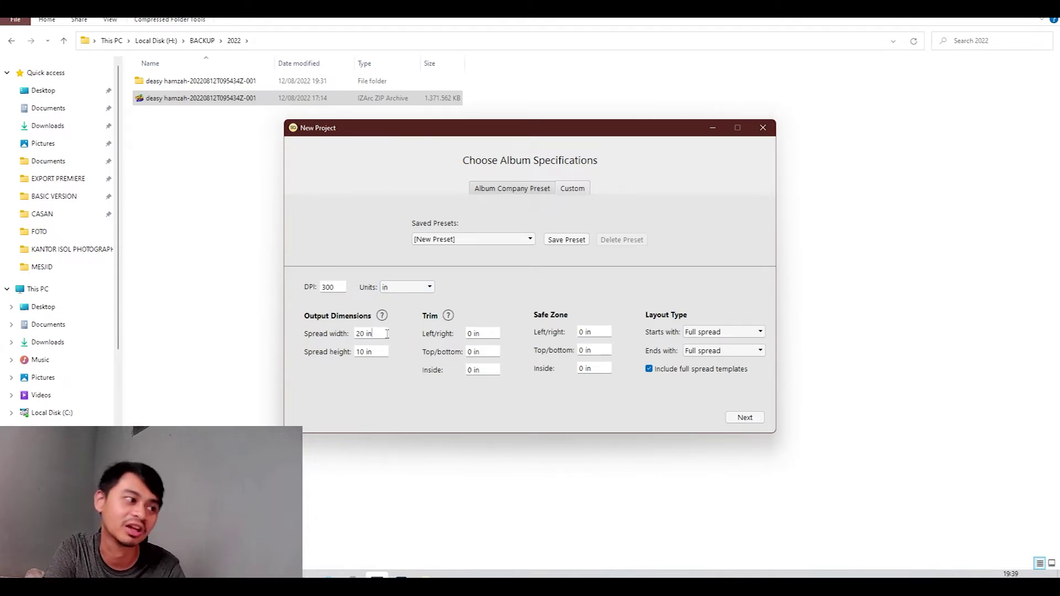
click(409, 287)
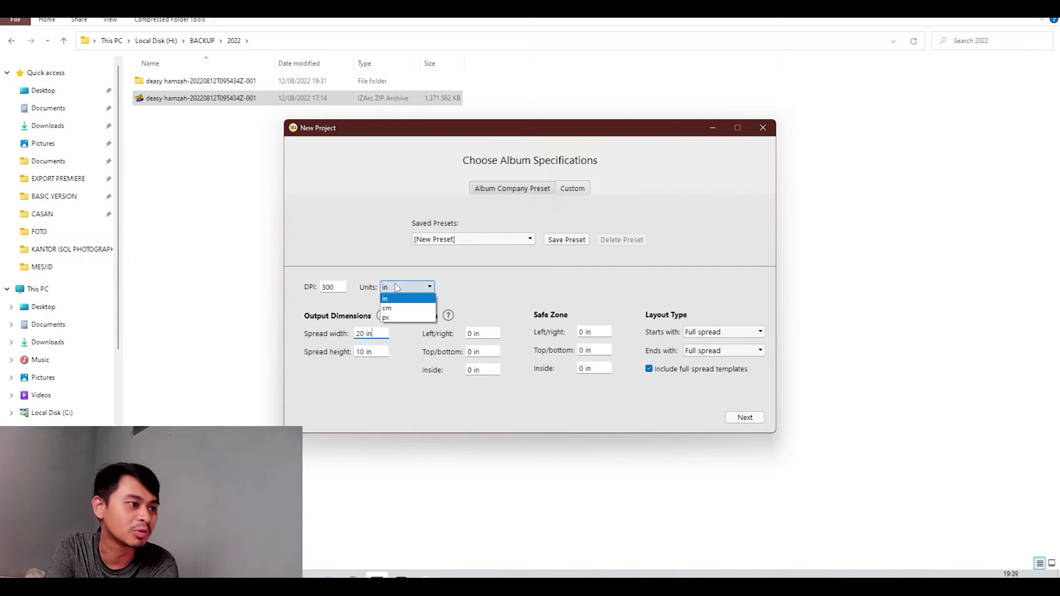
click(398, 315)
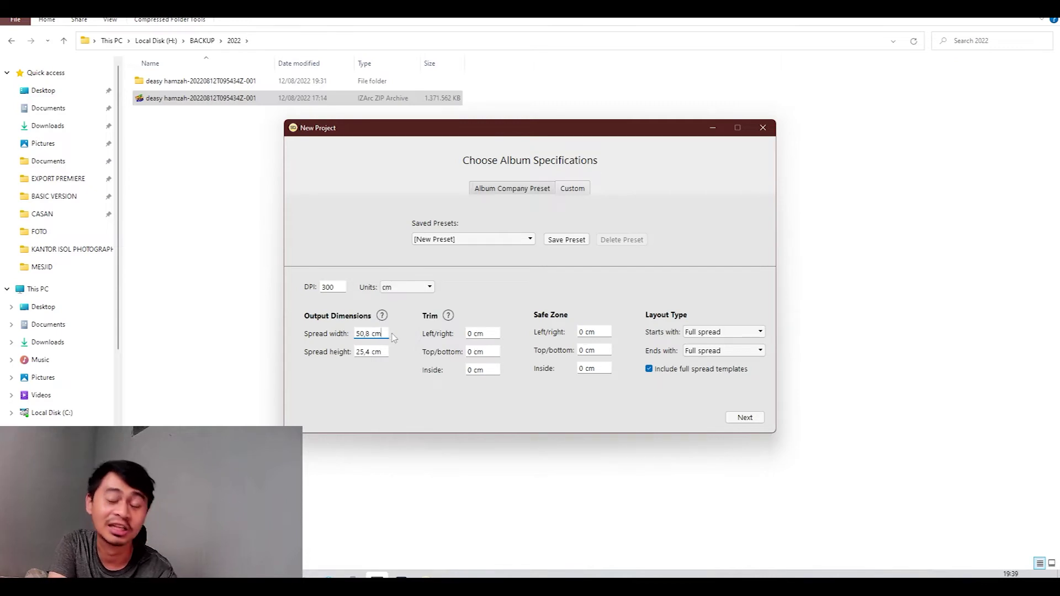
Step: Set the album's trim to 1 cm left/right, 1 cm top/bottom and 2 cm inside
drag(384, 335, 346, 339)
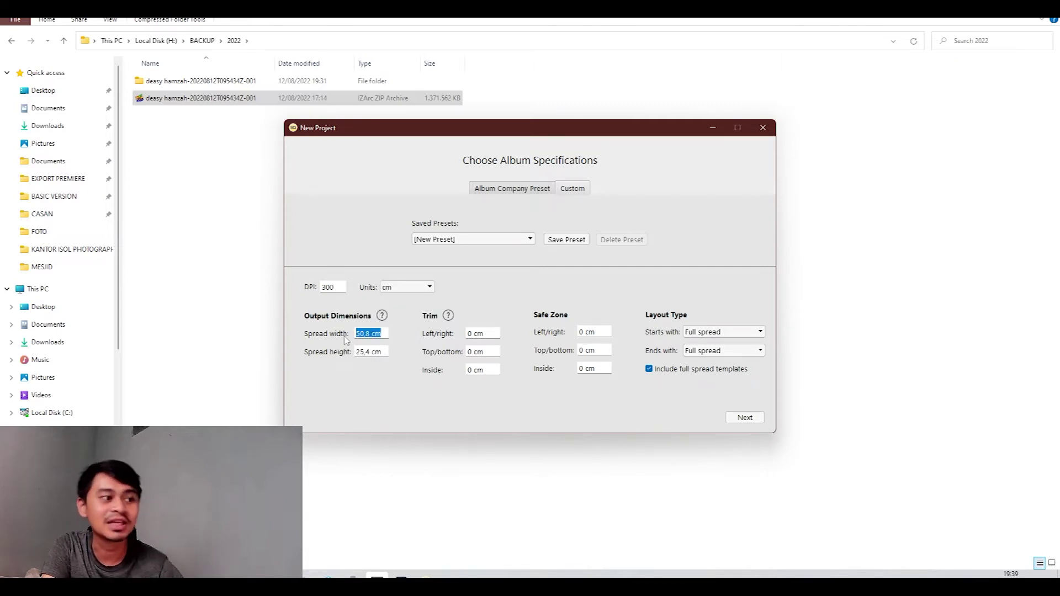
click(363, 333)
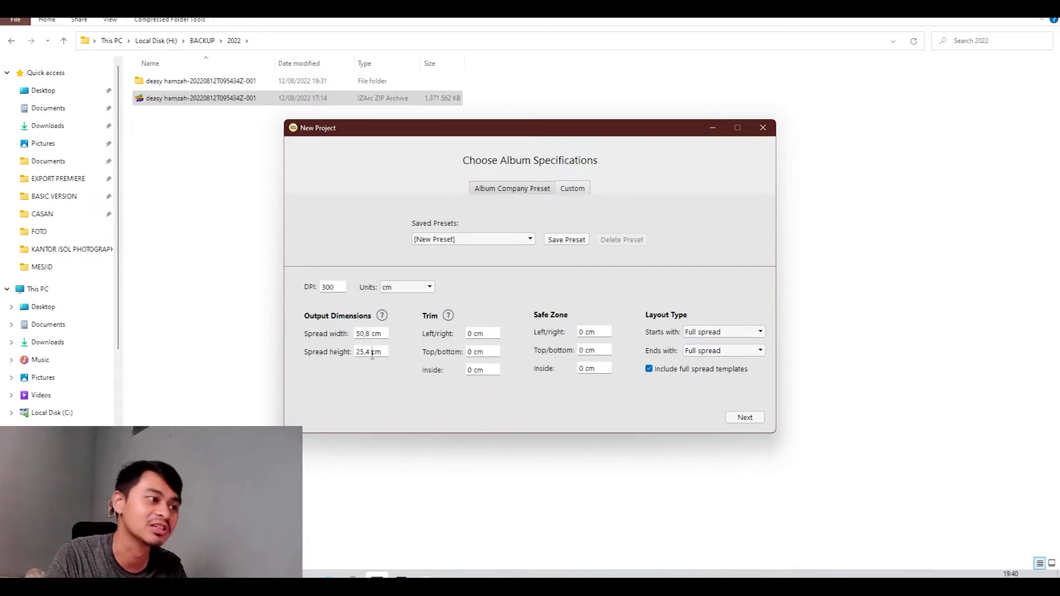
click(485, 337)
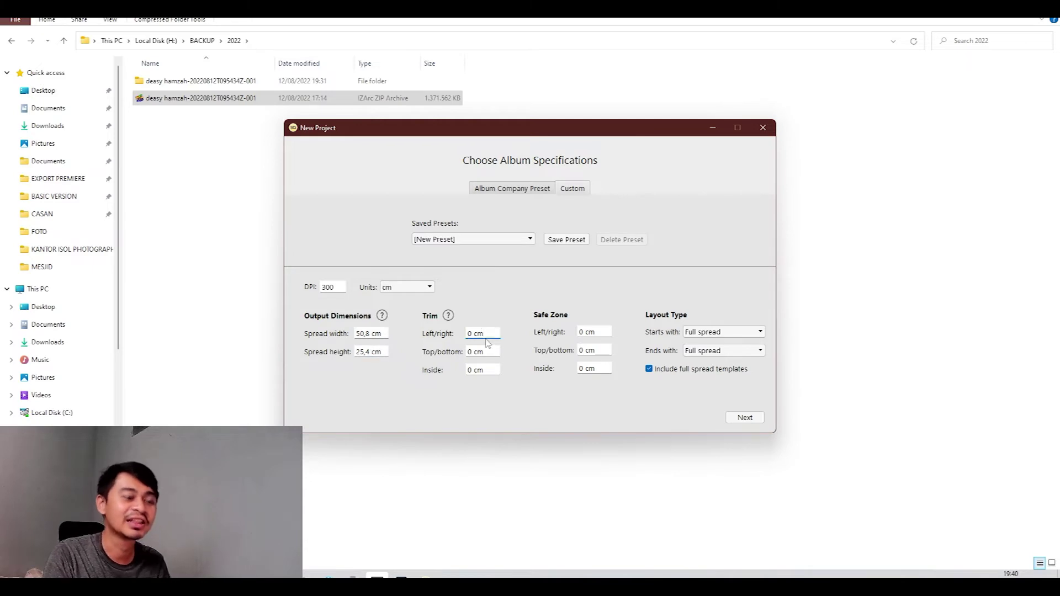
click(494, 371)
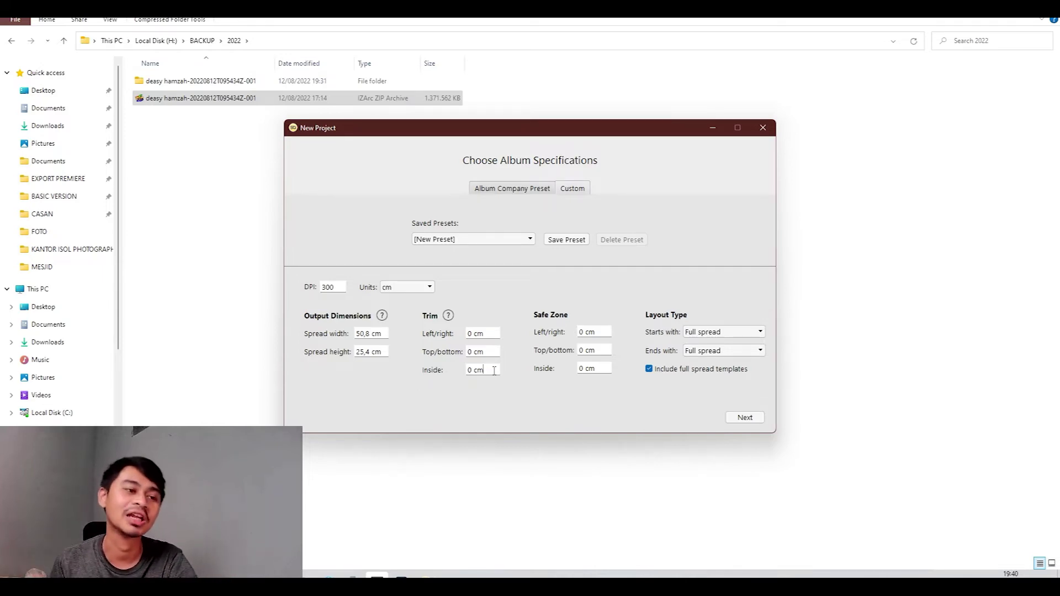
drag(496, 333, 445, 377)
text(11)
click(498, 372)
text(2)
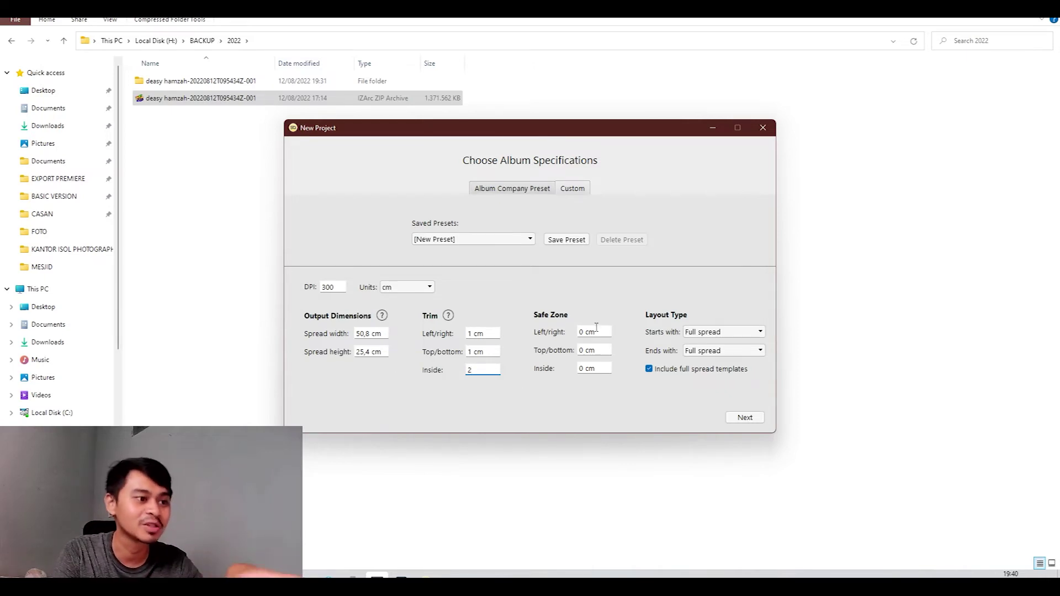
Step: Set the safe zone to 3 cm for left/right, top/bottom and inside
drag(585, 333, 579, 336)
text(3)
drag(584, 368, 574, 375)
text(3)
click(581, 352)
text(3)
key(Delete)
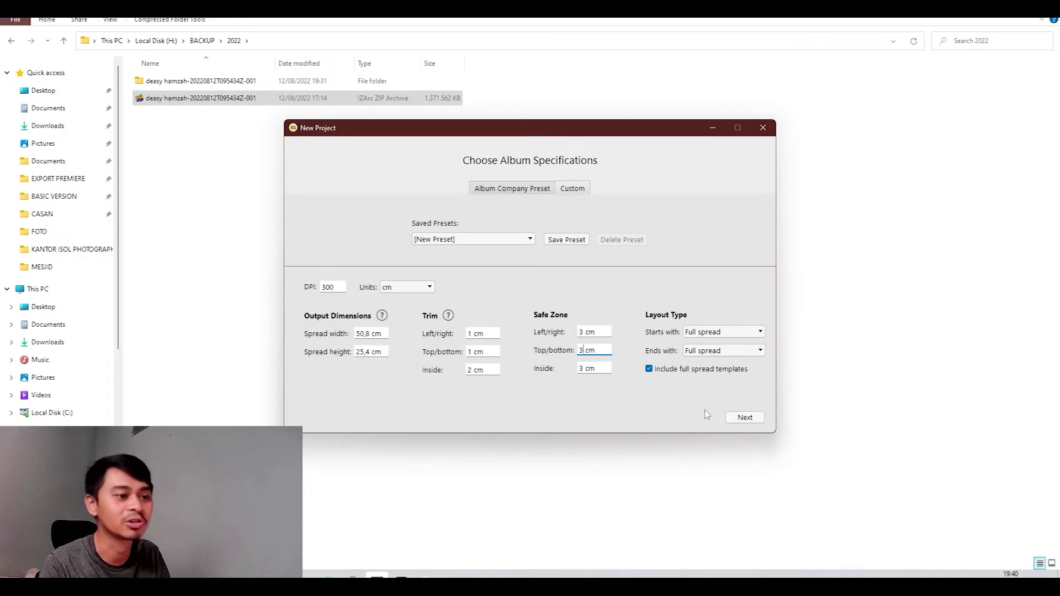
Step: Continue to the template and appearance settings and set the border around images to Thin, 2 pt
click(746, 418)
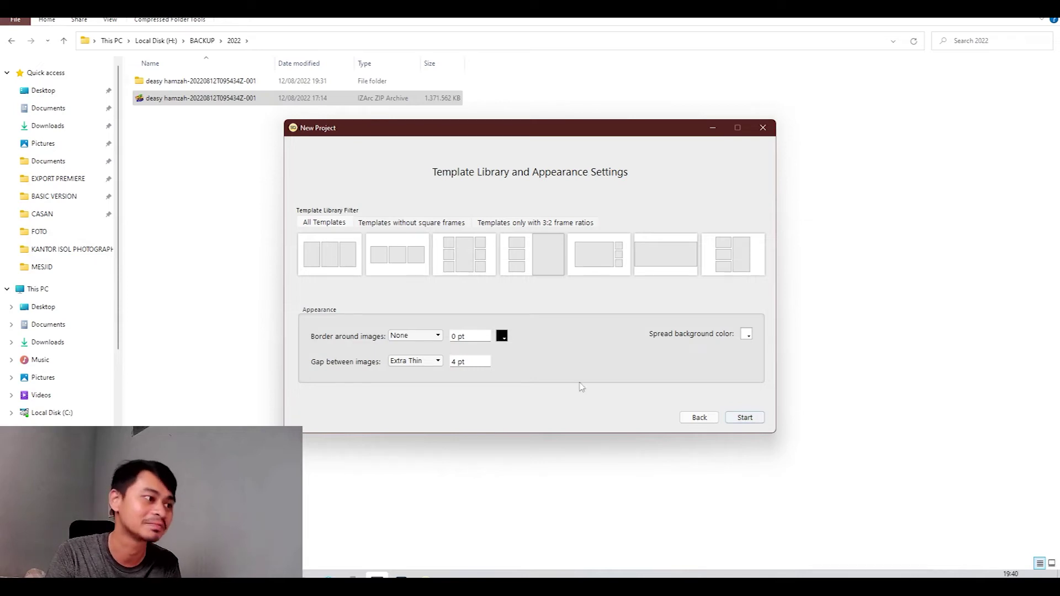
click(422, 336)
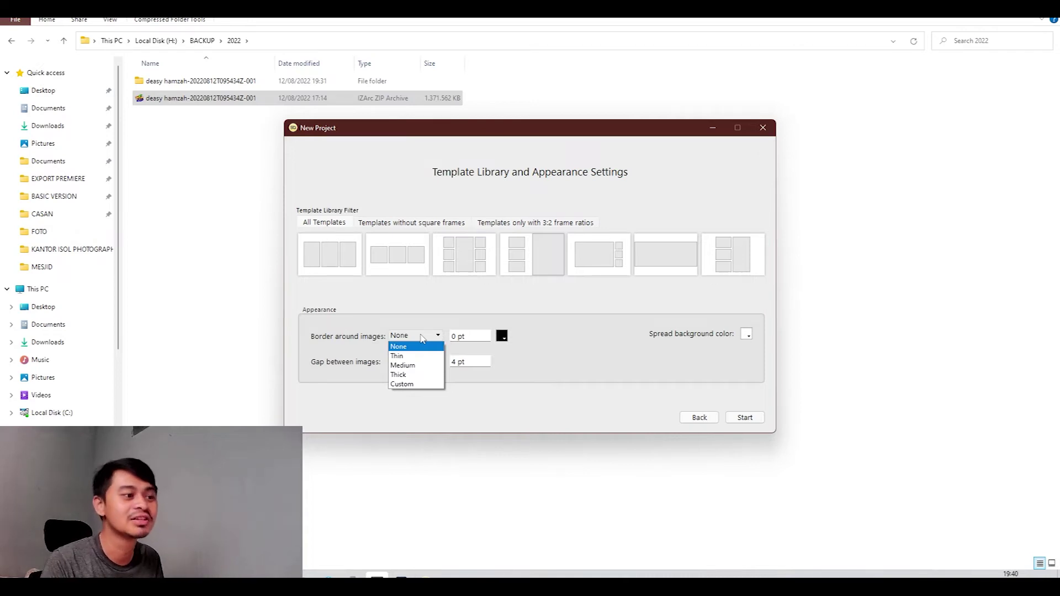
click(415, 365)
click(415, 335)
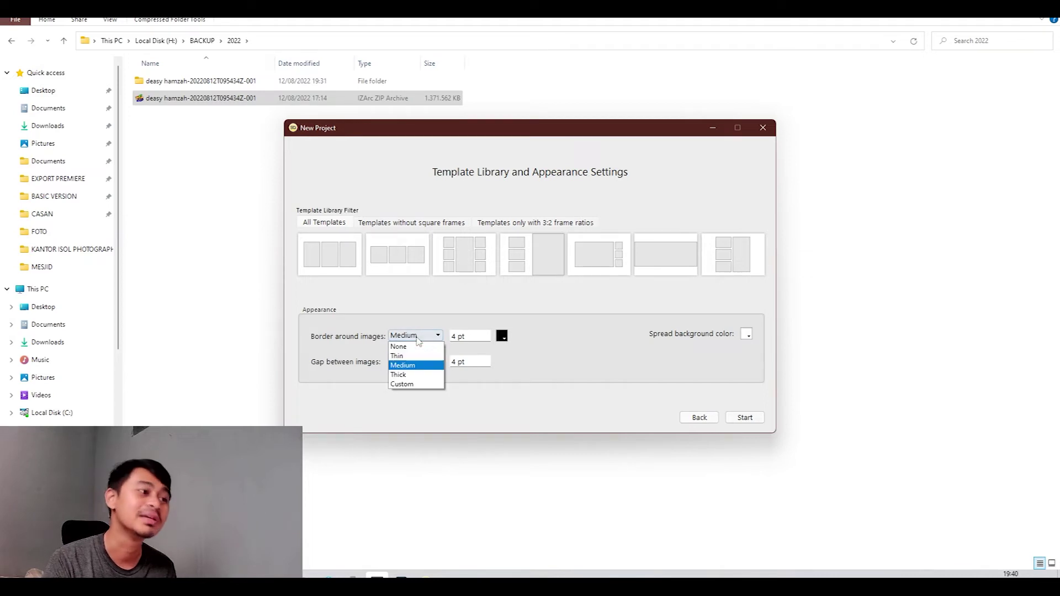
click(415, 356)
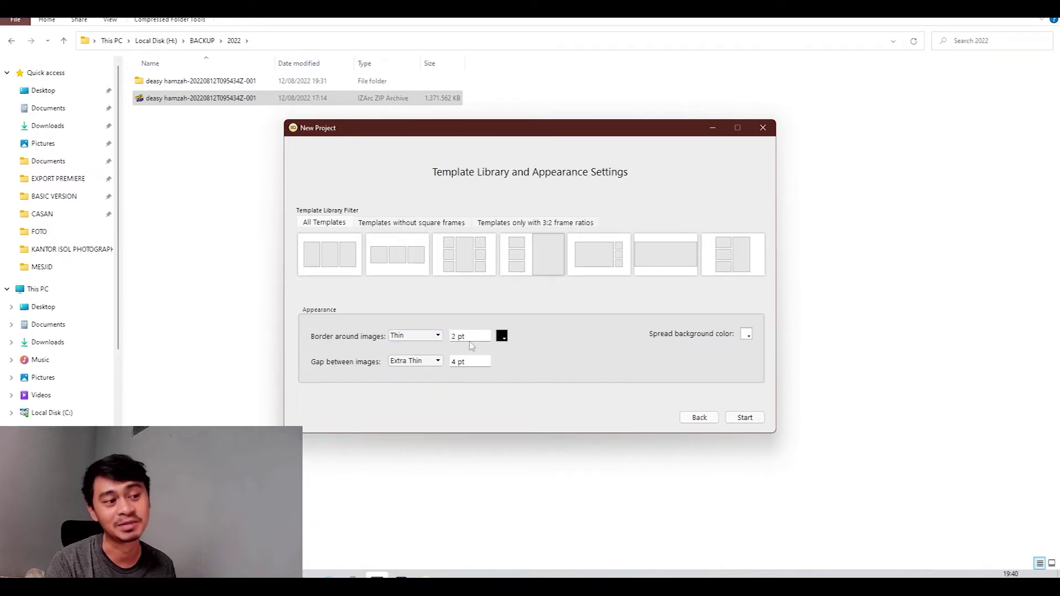
click(473, 340)
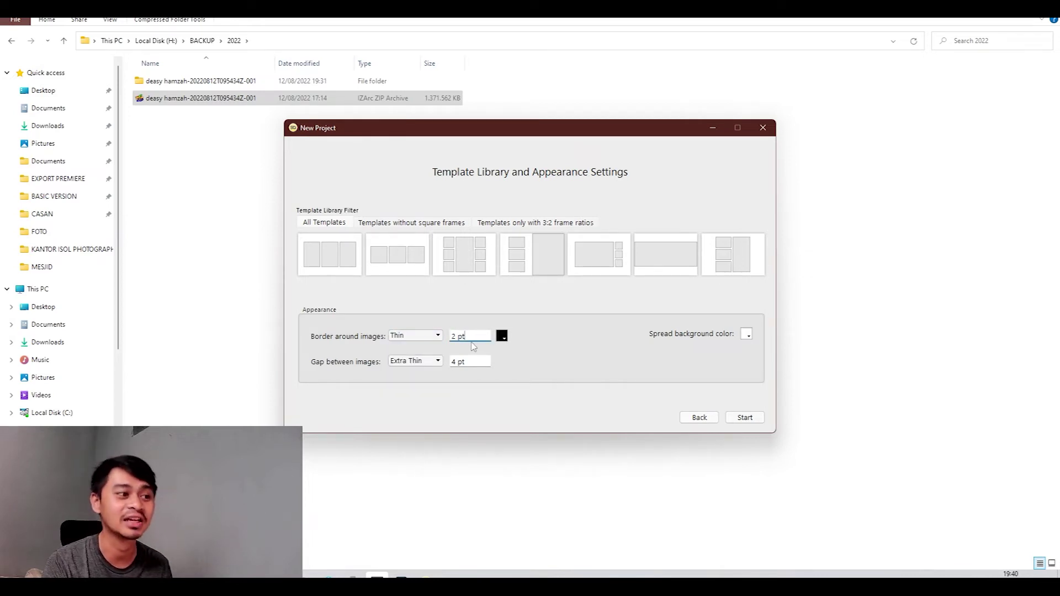
Step: Keep the gap between images at Extra Thin, 4 pt, and confirm white (#ffffff) as the spread background color
click(431, 367)
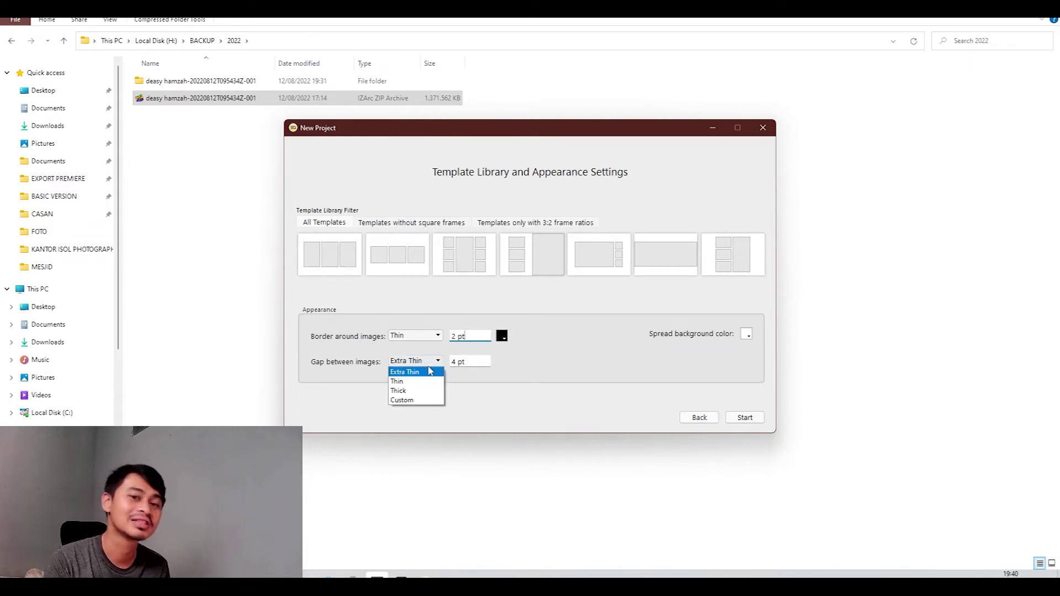
click(431, 371)
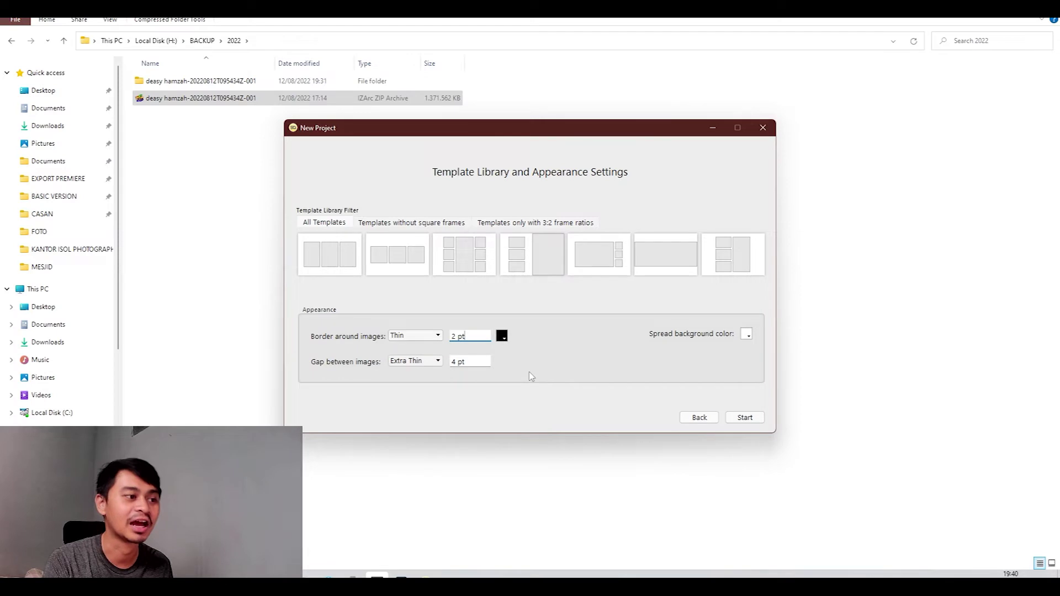
click(470, 363)
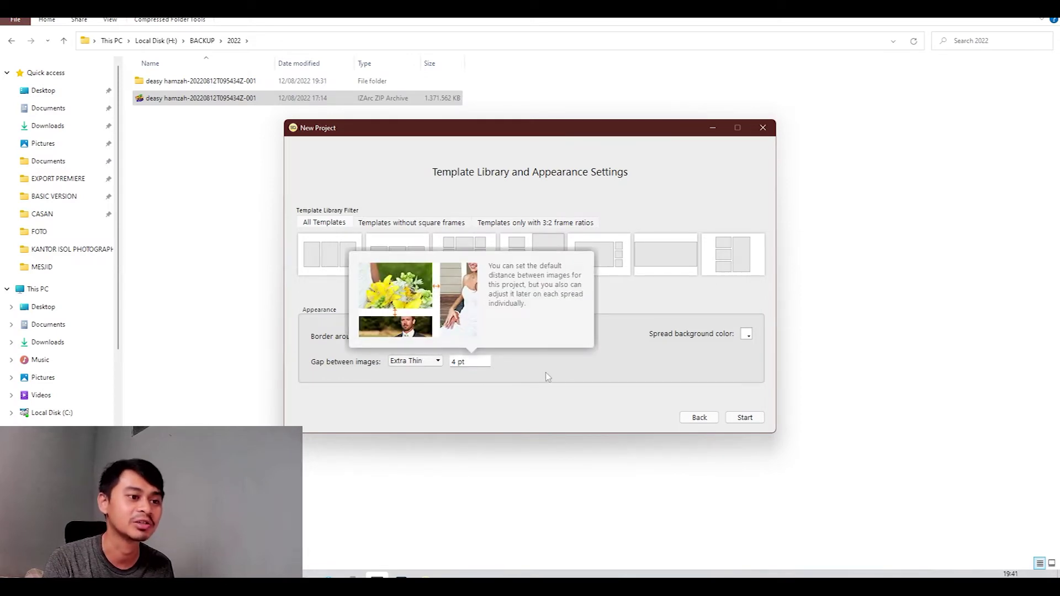
click(748, 338)
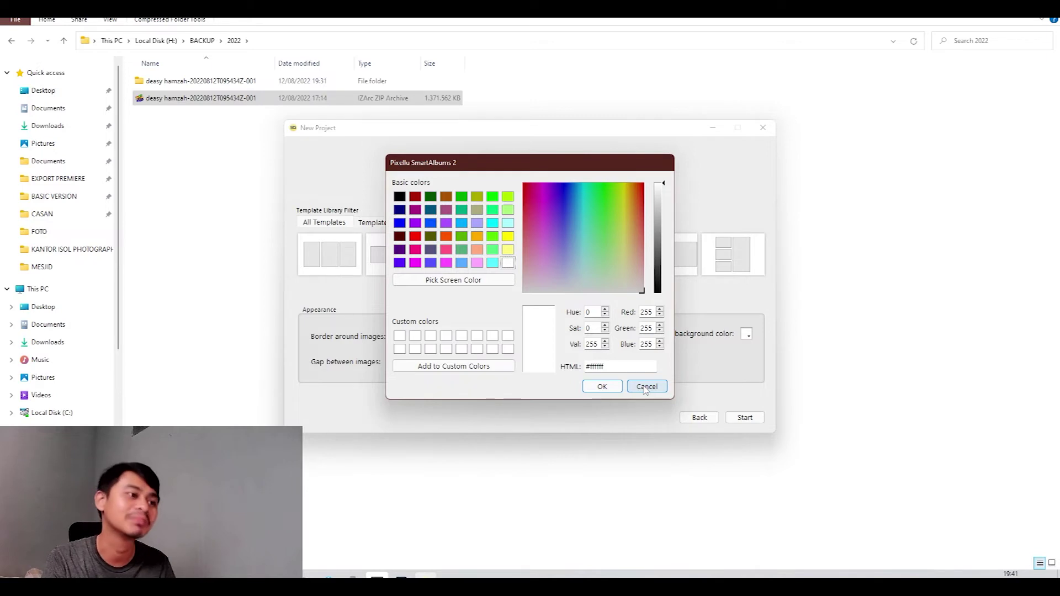
click(595, 390)
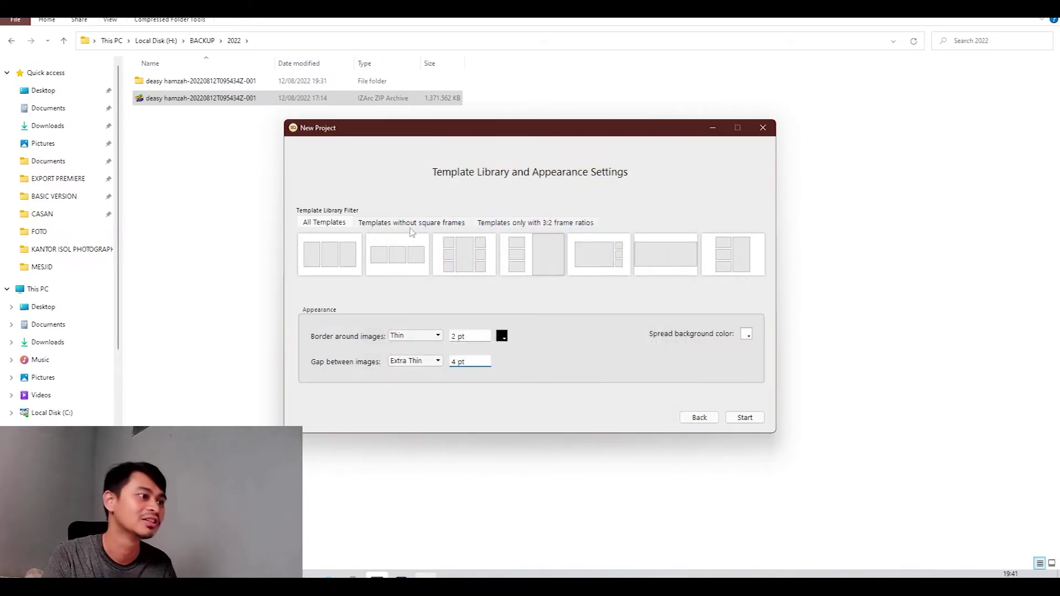
Step: Compare the template filters for no square frames and only 3:2 ratios, keeping All Templates
click(412, 224)
click(509, 226)
click(330, 223)
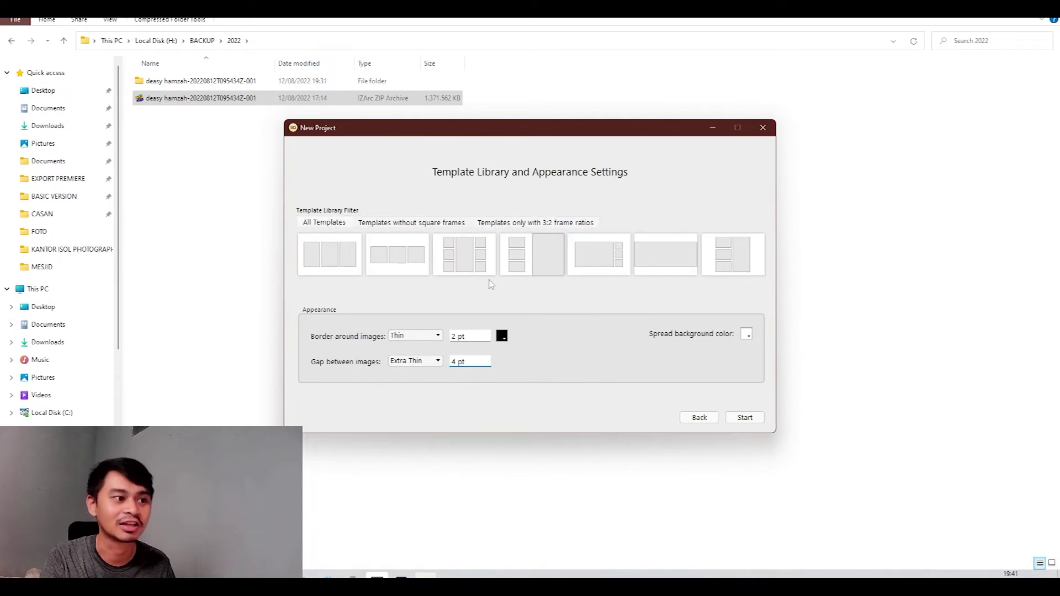
Step: Start the project, saving it in the Documents folder with the client's name as file name
click(745, 418)
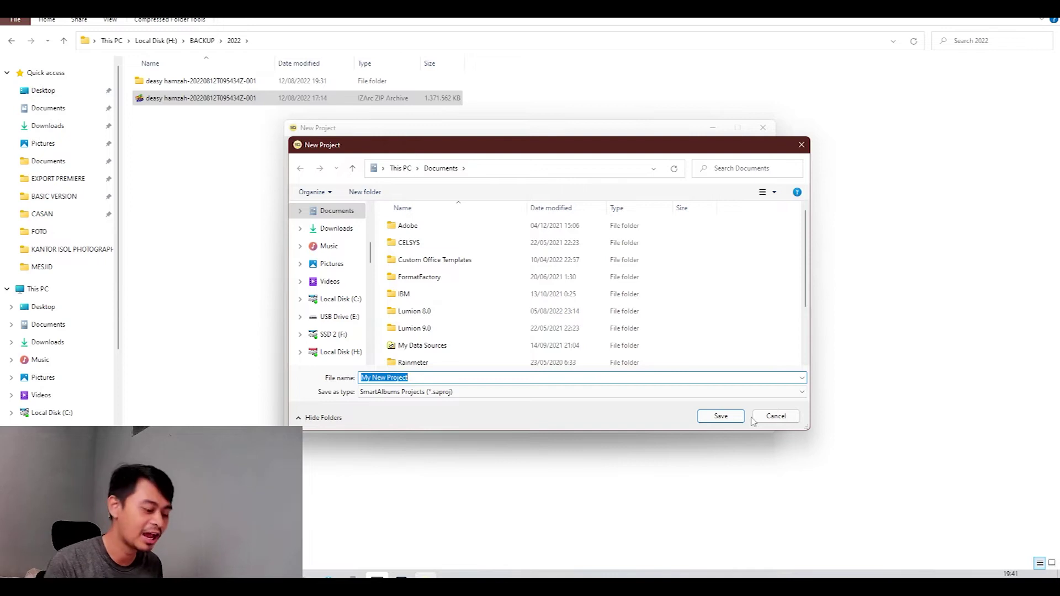
text(DEAS)
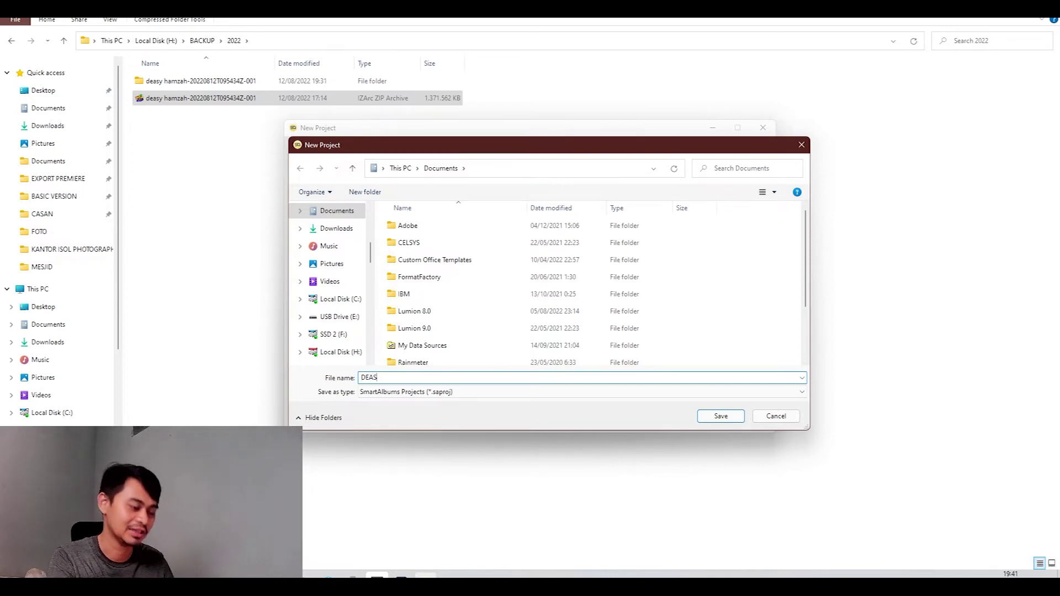
key(Return)
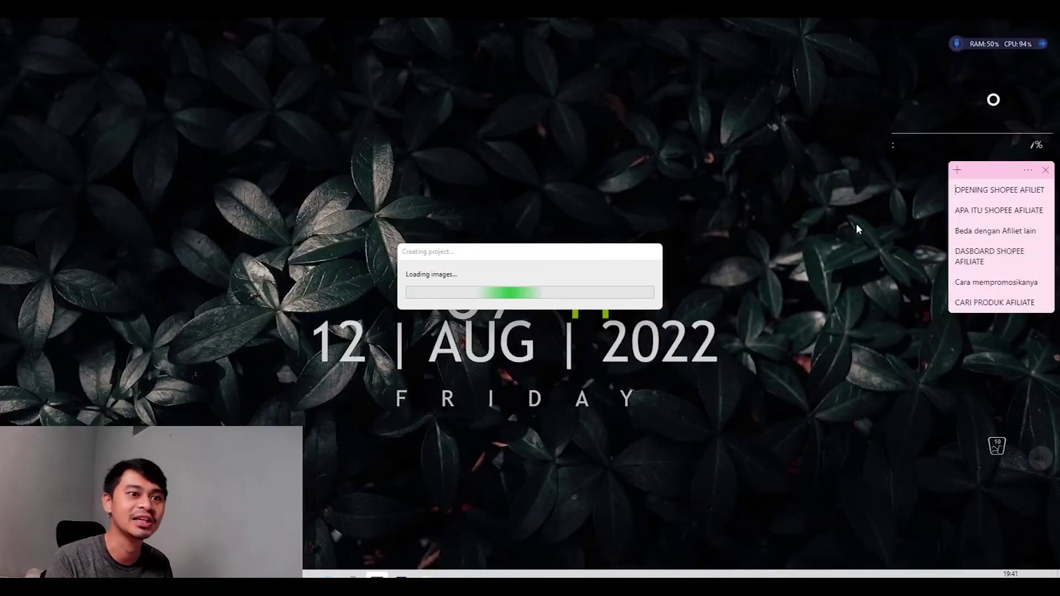
Step: Close the pink sticky note and exit the RAM/CPU monitor widget on the desktop
click(1045, 170)
right_click(997, 70)
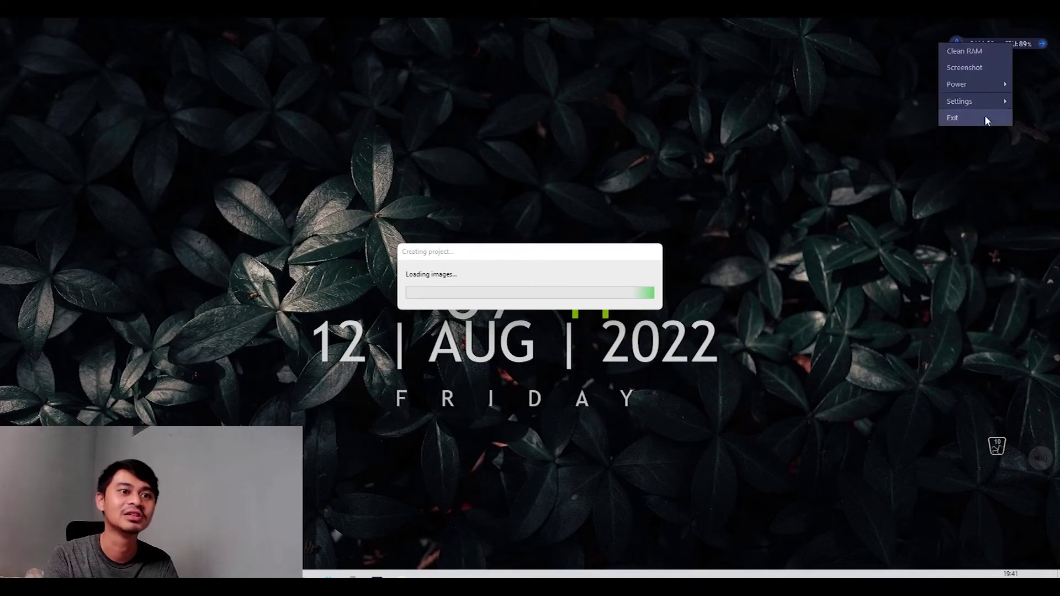
click(991, 108)
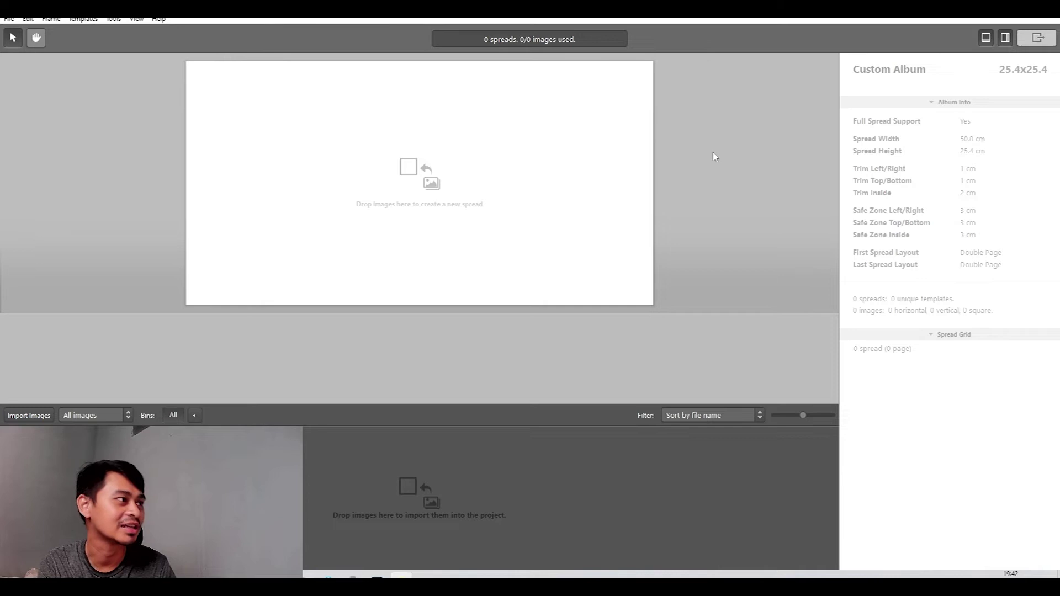
Step: Switch to the File Explorer window with the couple's photos and place it over the empty album project
key(super)
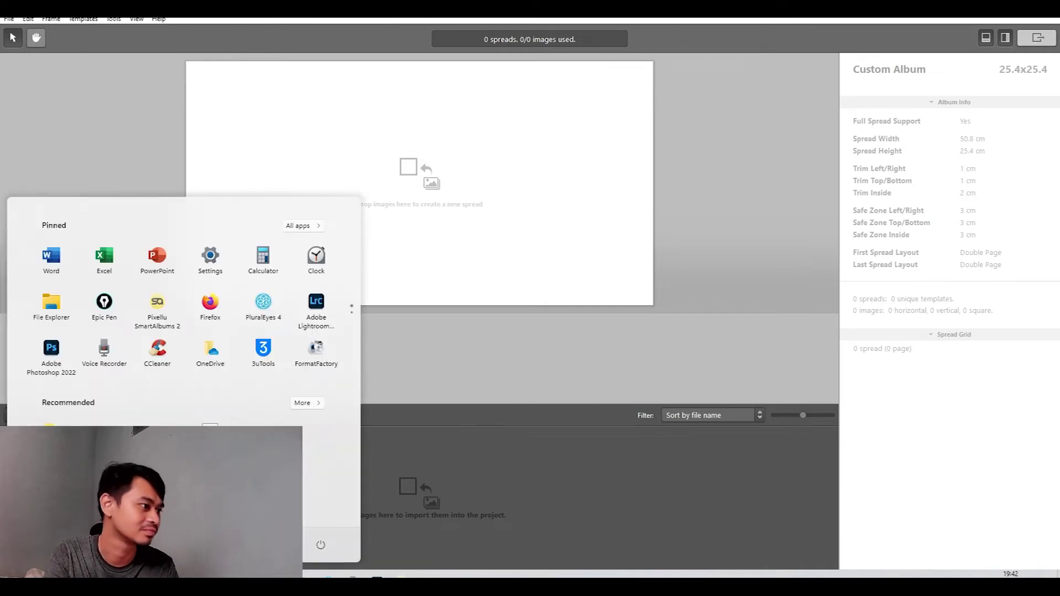
key(Escape)
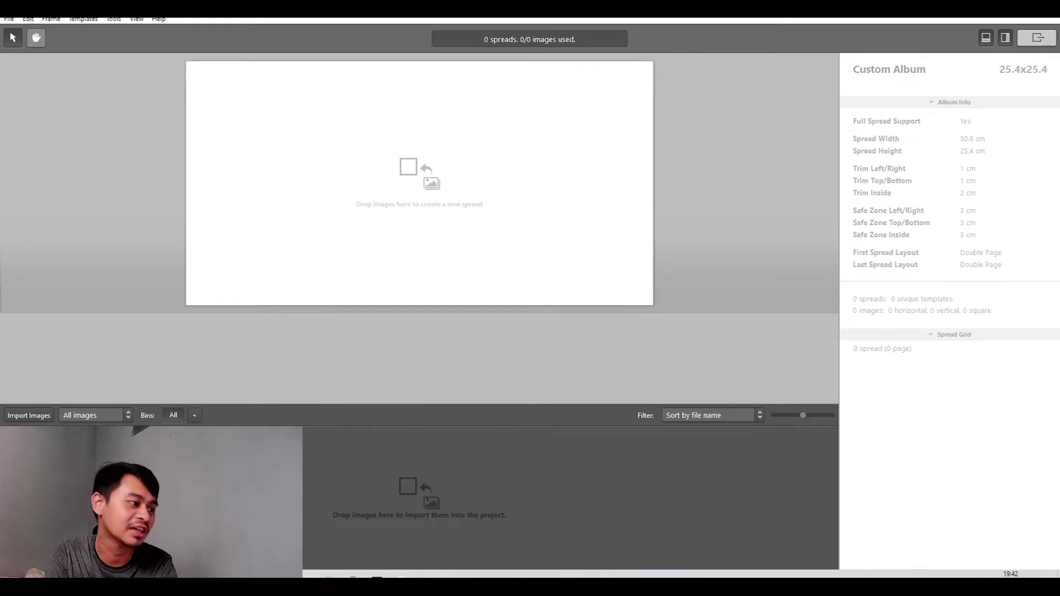
key(alt+Tab)
drag(781, 260, 342, 191)
Step: Browse the photo folder in an enlarged window to review the wedding pictures from the first one on
scroll(502, 365, down, 10)
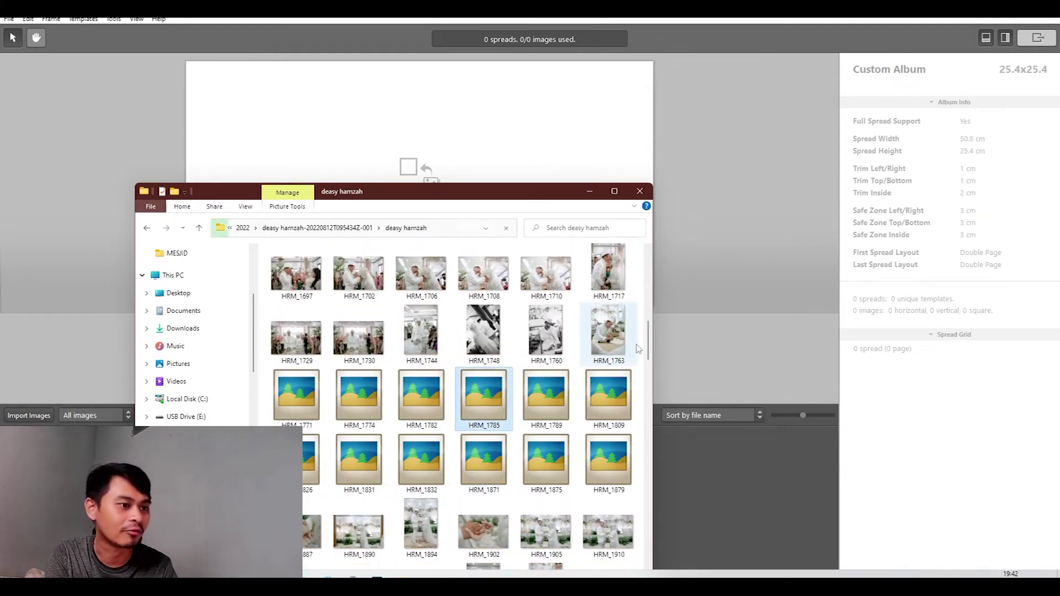
drag(649, 346, 667, 247)
click(296, 298)
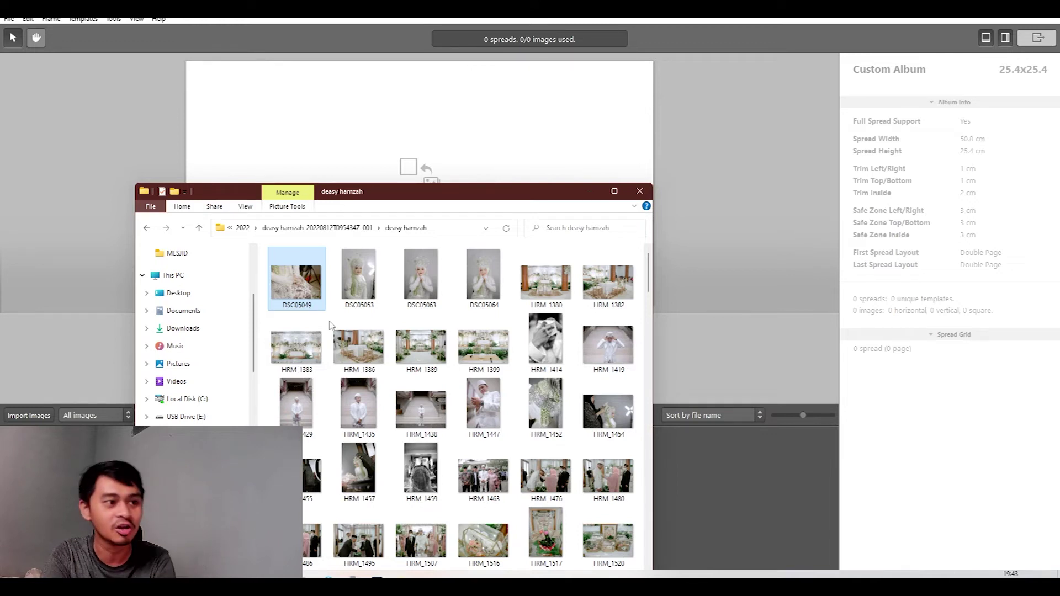
scroll(365, 342, down, 10)
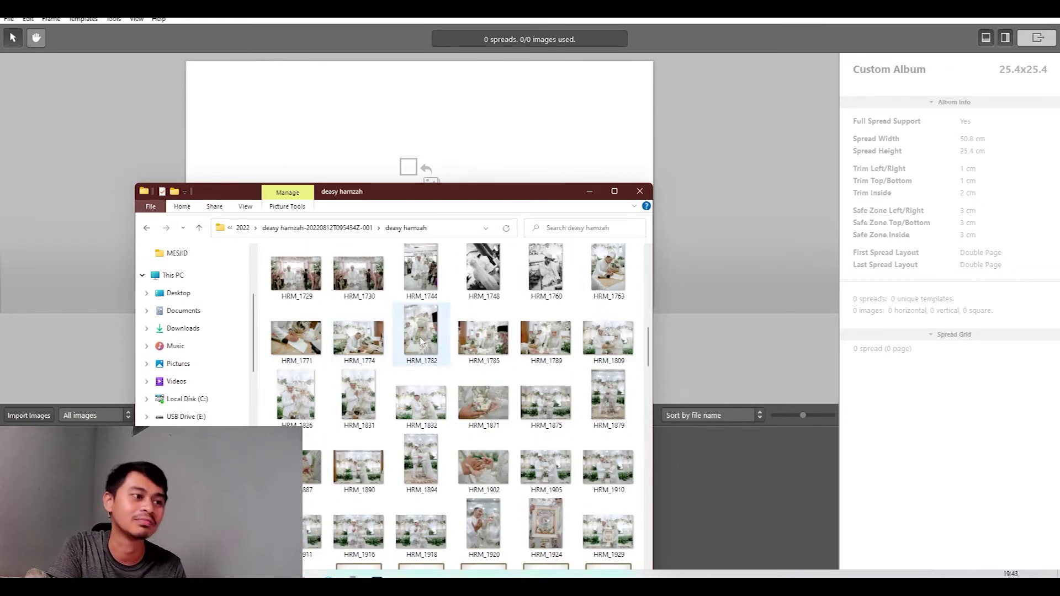
drag(442, 191, 541, 2)
scroll(645, 329, down, 5)
key(Home)
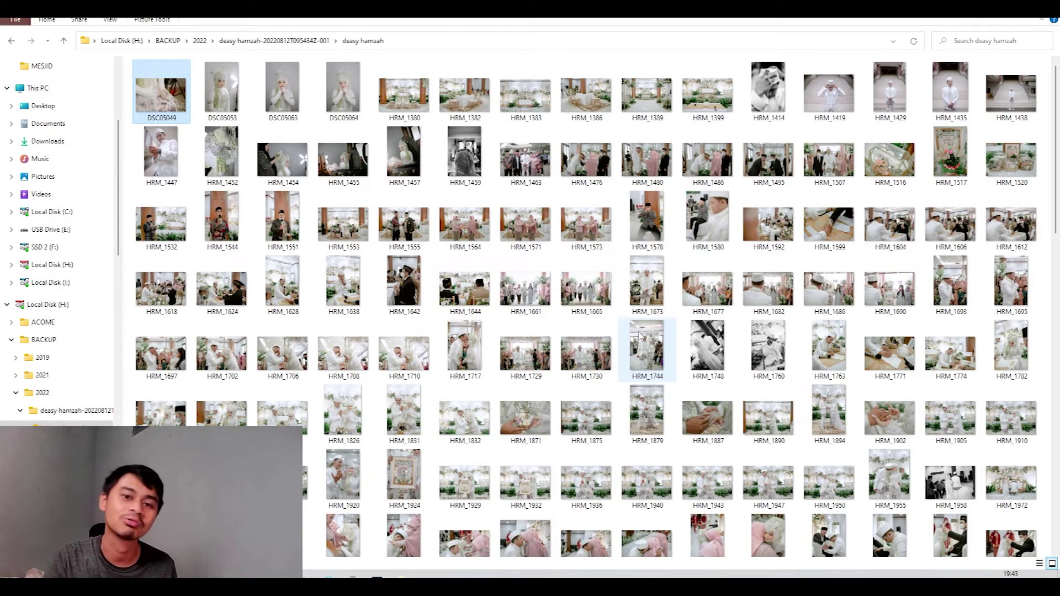
Step: Shrink the photo folder window over the album project and preview the decoration photos starting from HRM_1380
drag(641, 11, 642, 140)
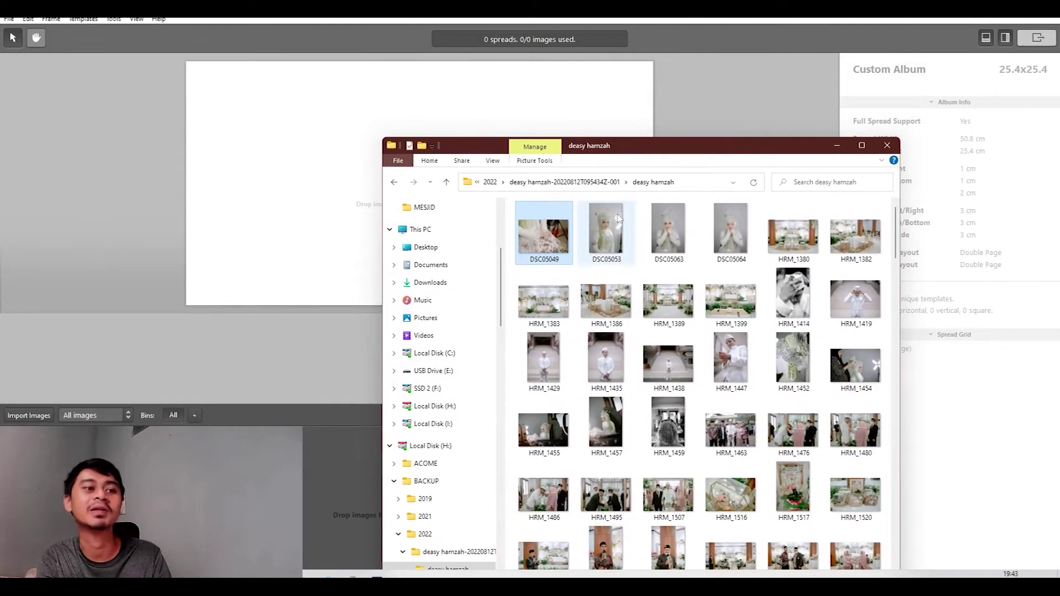
click(781, 253)
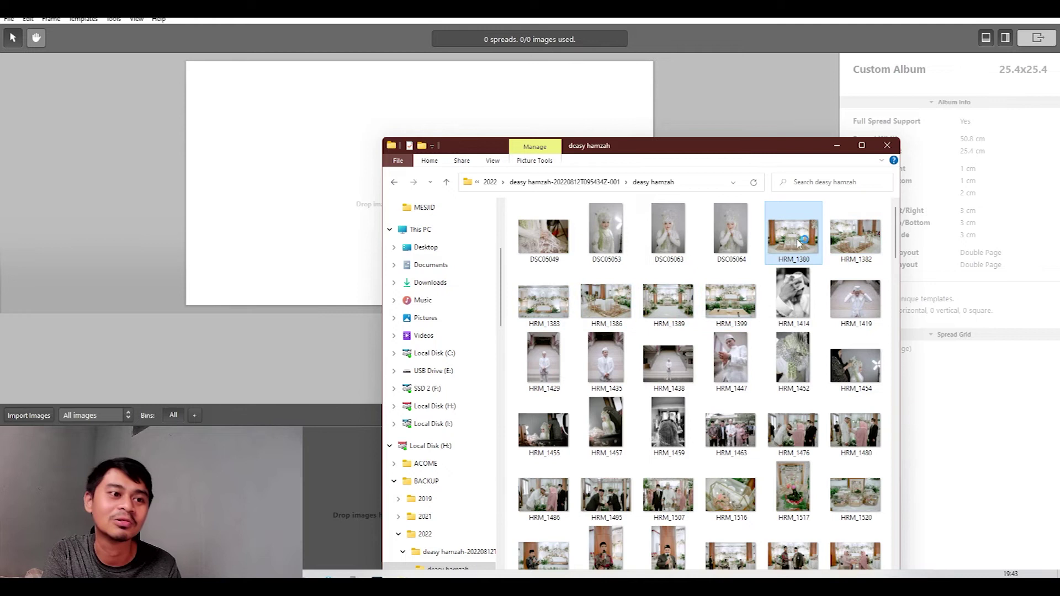
scroll(796, 238, down, 2)
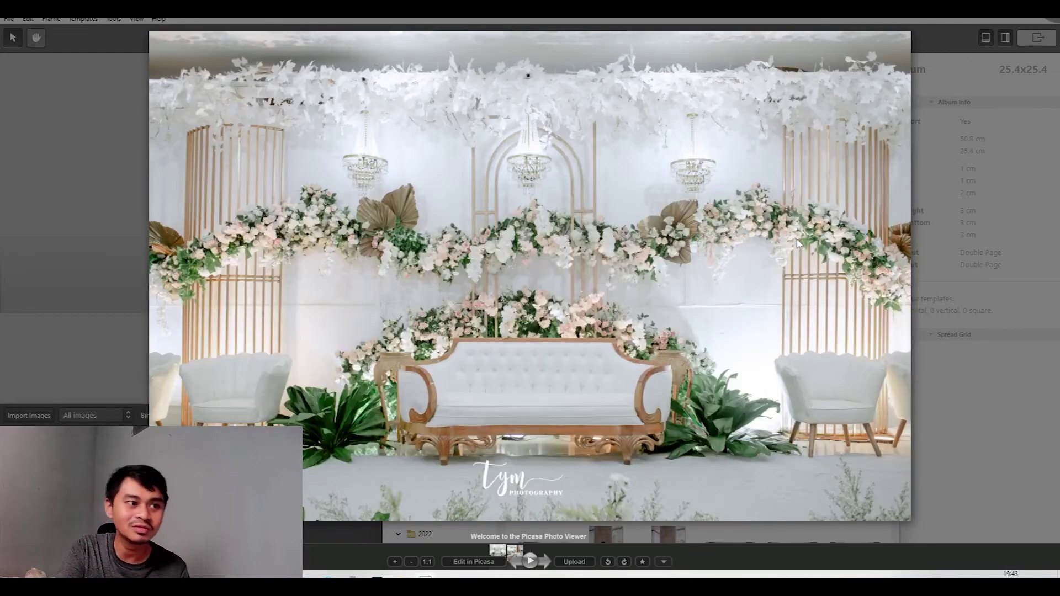
scroll(798, 241, down, 1)
scroll(798, 241, down, 1)
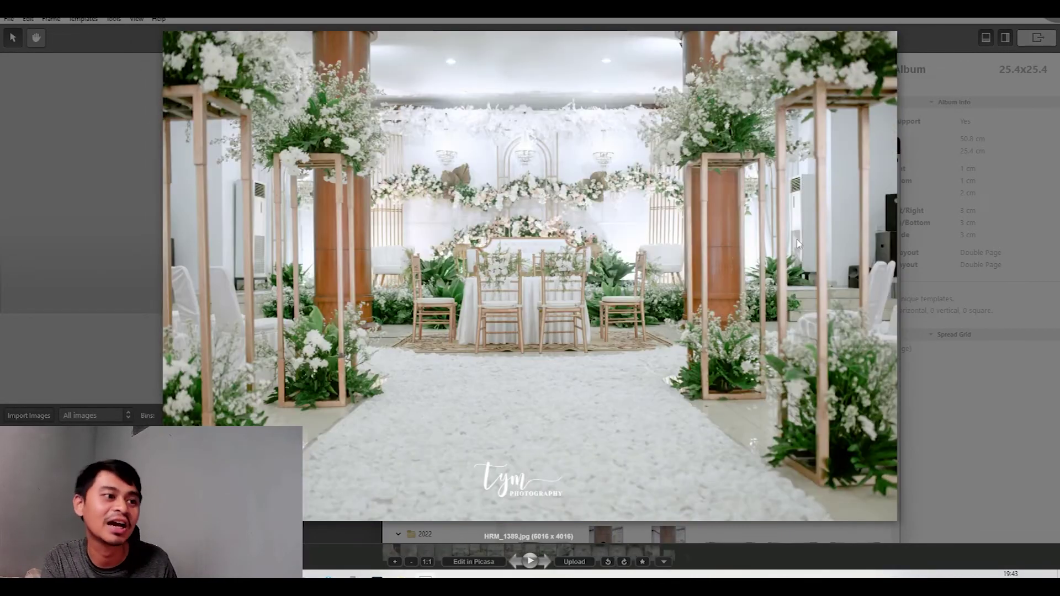
scroll(797, 240, down, 1)
key(Escape)
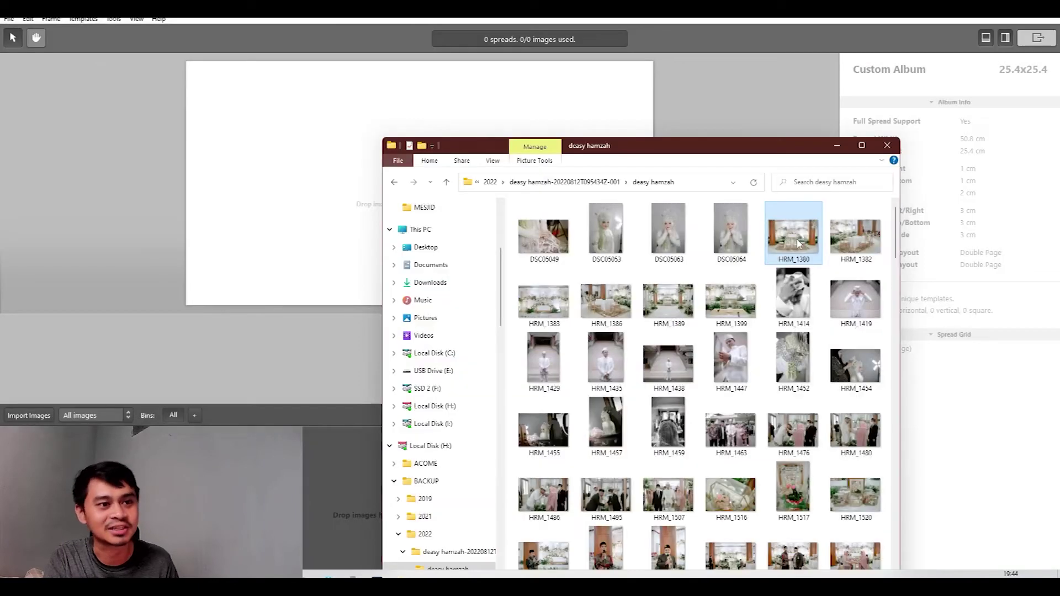
Step: Import the six decoration photos HRM_1380 to HRM_1399 as the first spread and check them in the timeline
shift+click(737, 308)
drag(730, 298, 296, 208)
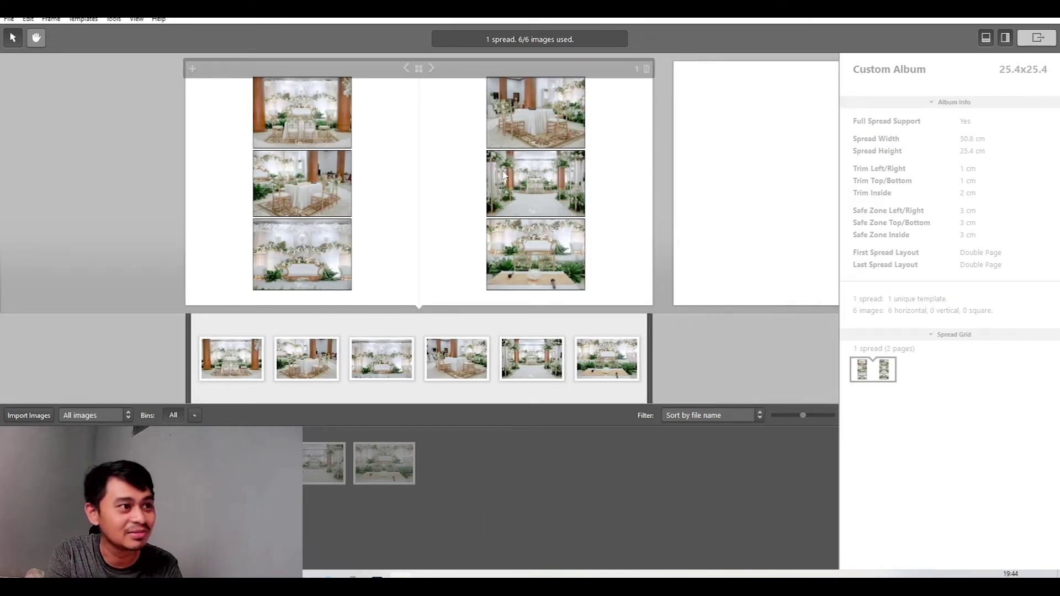
click(239, 361)
click(585, 356)
click(449, 355)
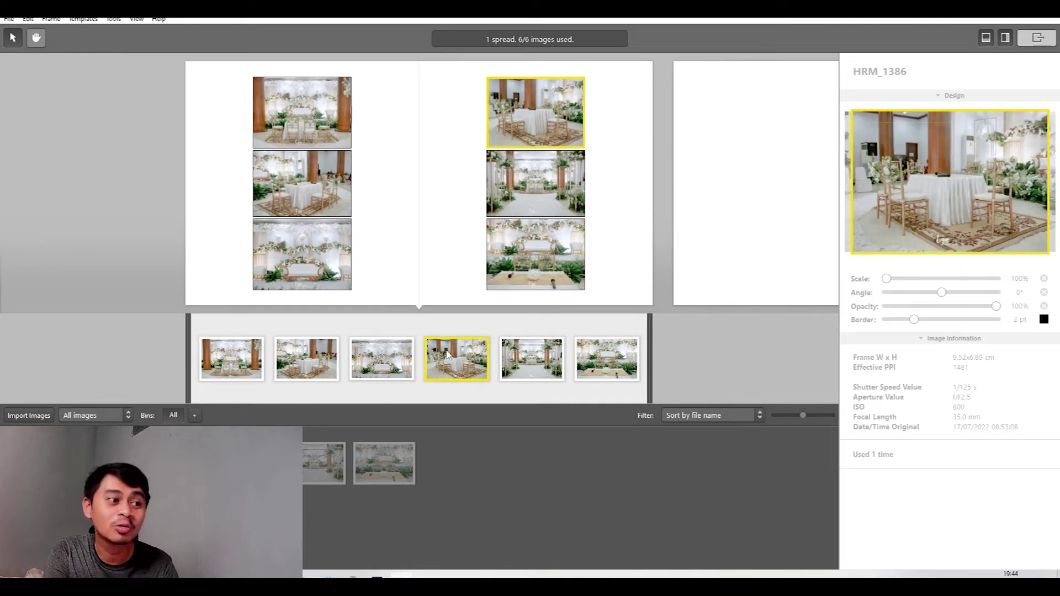
Step: Apply a template with one large and two small photos per page, swapping photos to put HRM_1380 and HRM_1383 in the large frames
click(417, 68)
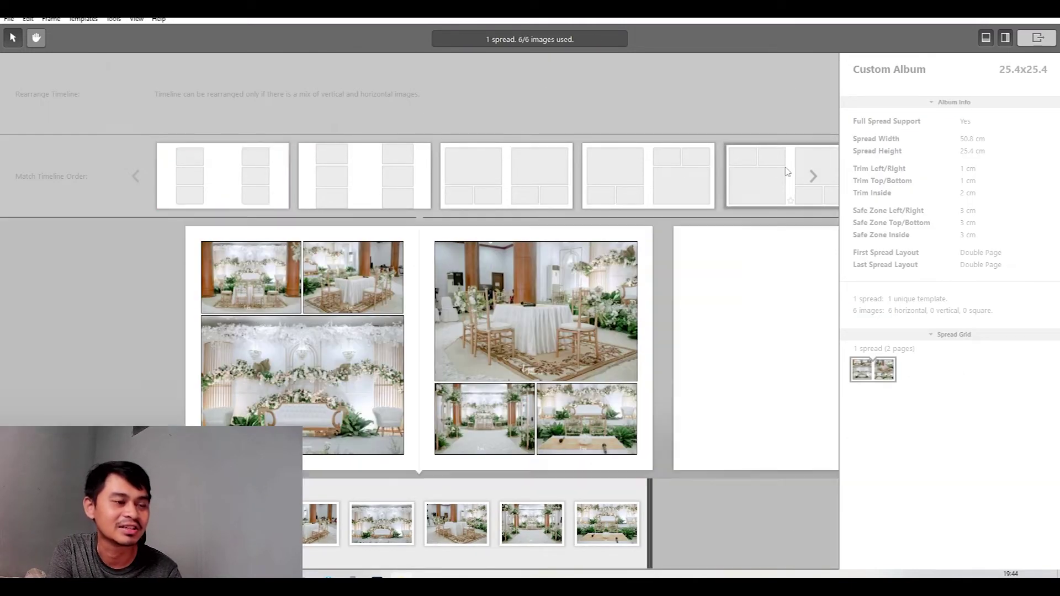
key(Escape)
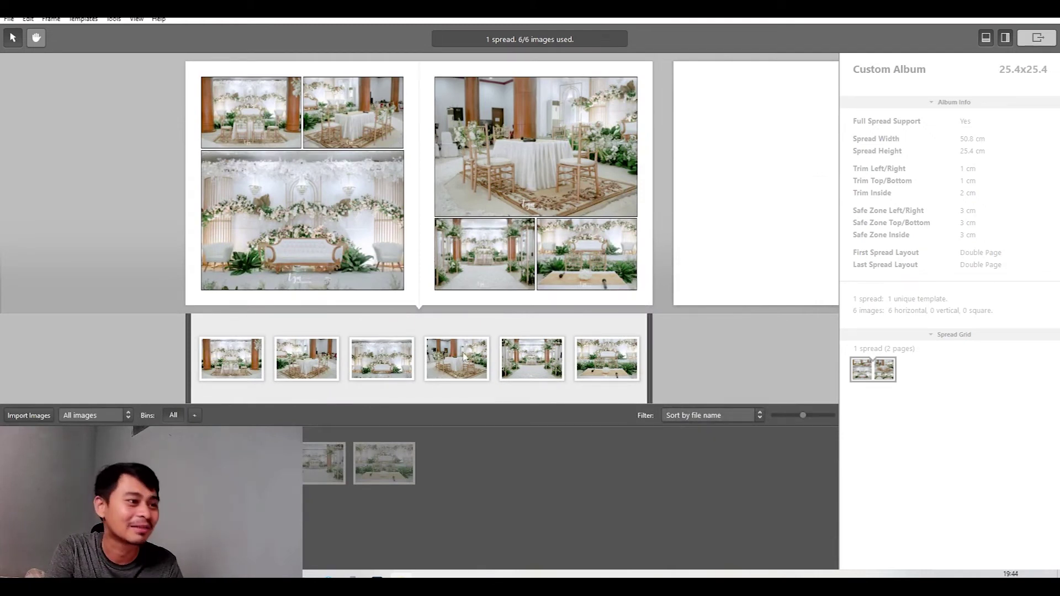
click(475, 213)
drag(537, 188, 535, 149)
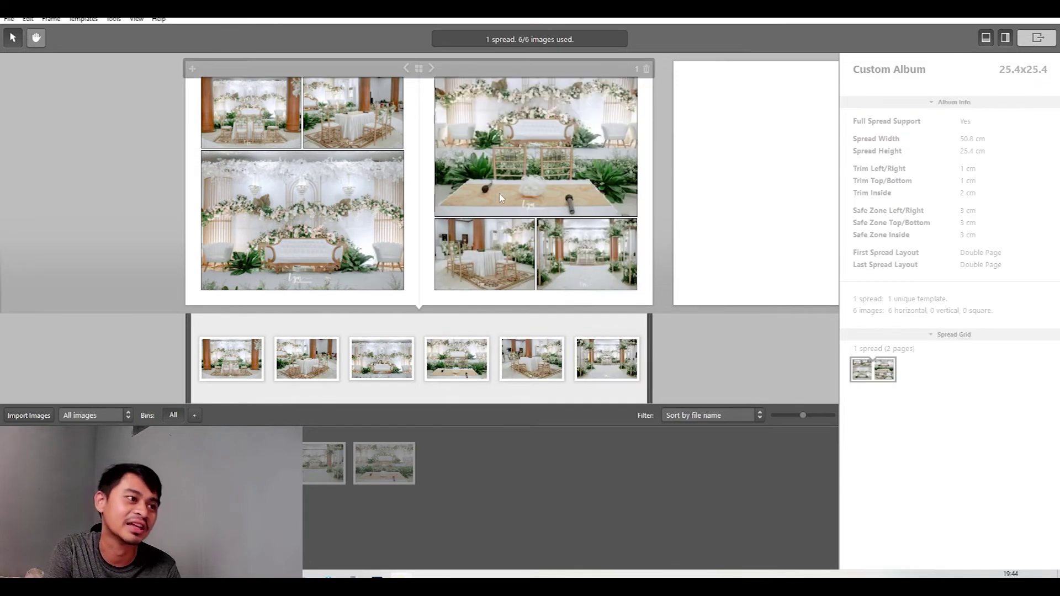
drag(385, 236, 523, 176)
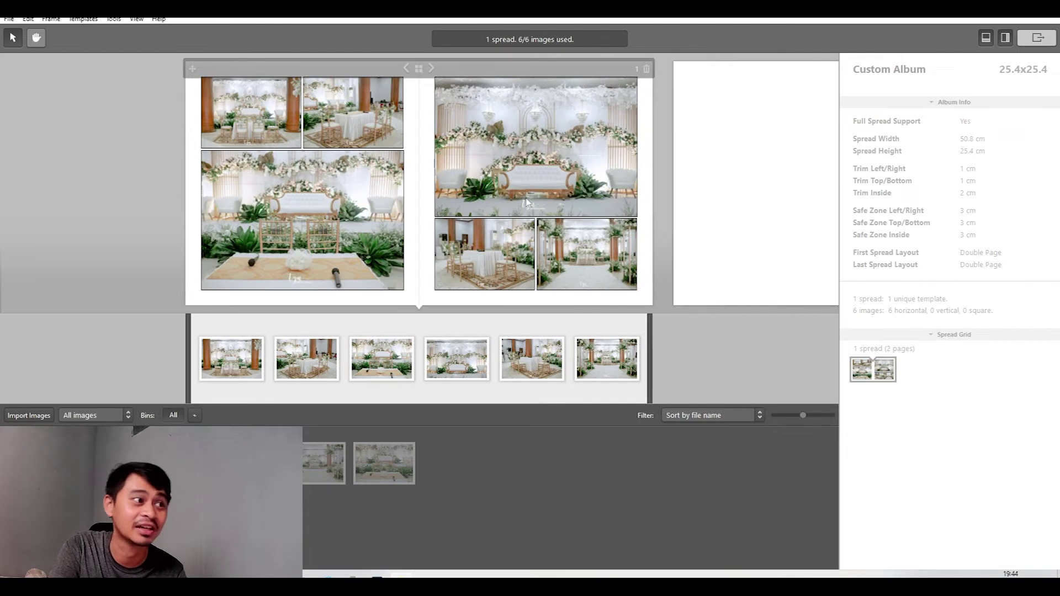
click(349, 118)
drag(248, 124, 311, 217)
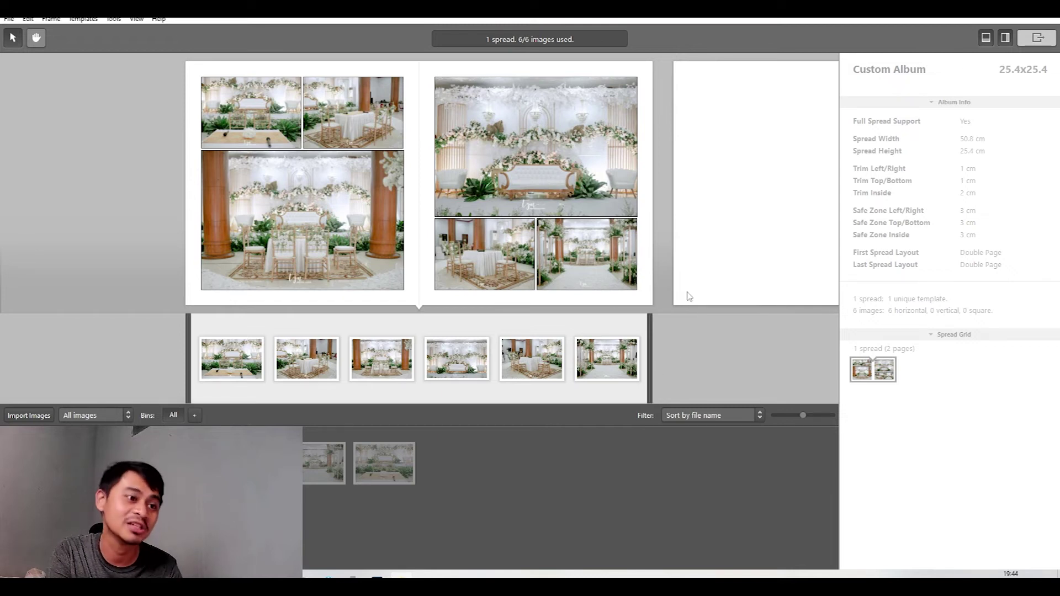
Step: Delete the spread of decoration photos, keeping its images in the timeline
key(Delete)
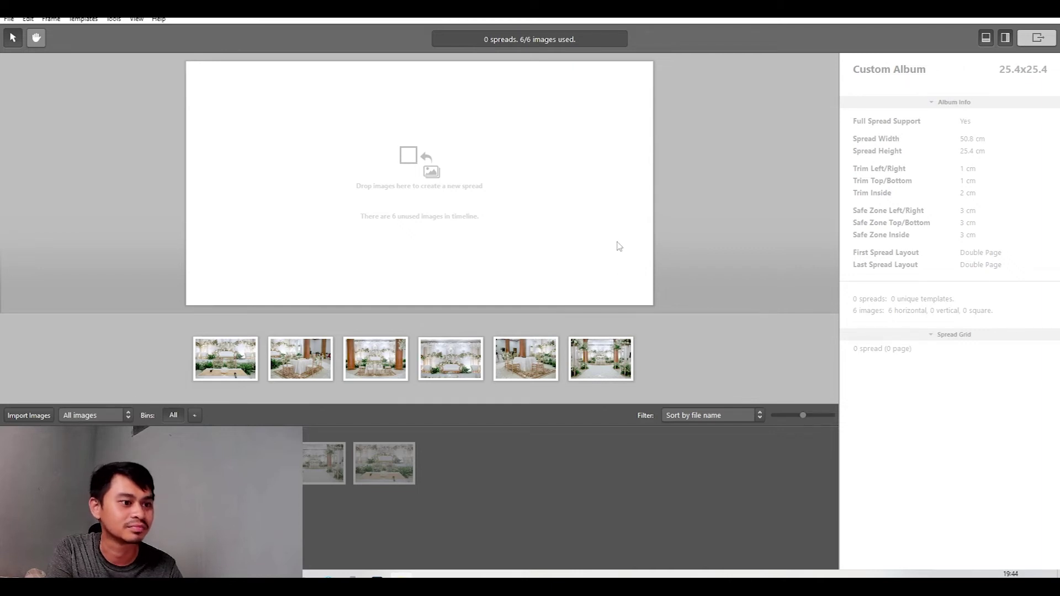
Step: Turn the six unused timeline images back into a first spread
click(643, 358)
scroll(671, 399, right, 5)
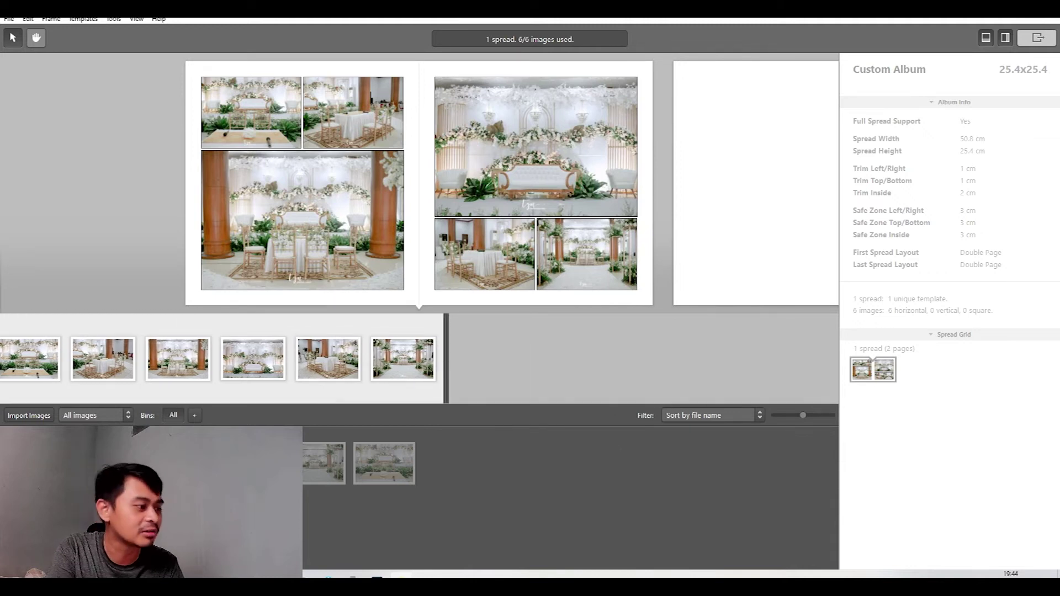
Step: Add DSC05049, DSC05063, DSC05064, HRM_1429, HRM_1447, HRM_1454 and HRM_1455 from the photo folder as the second spread
key(alt+Tab)
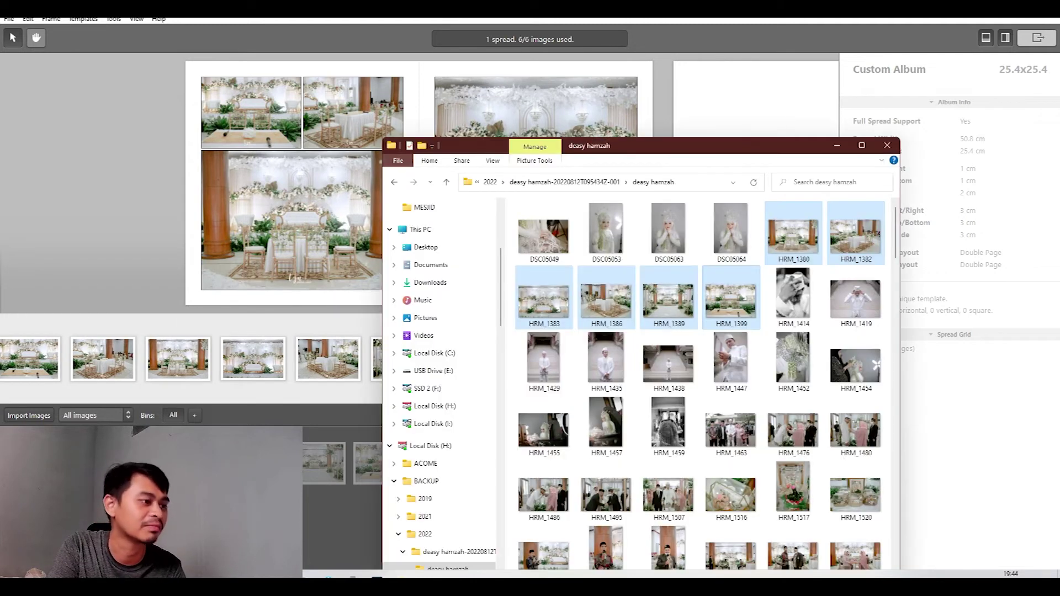
click(544, 234)
ctrl+click(666, 242)
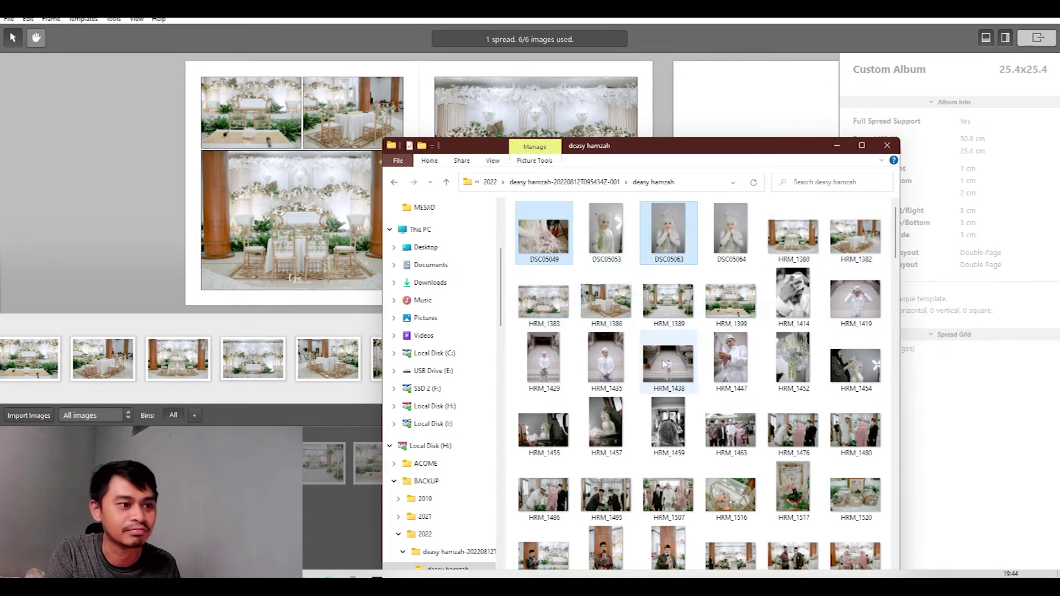
ctrl+click(552, 362)
ctrl+click(569, 436)
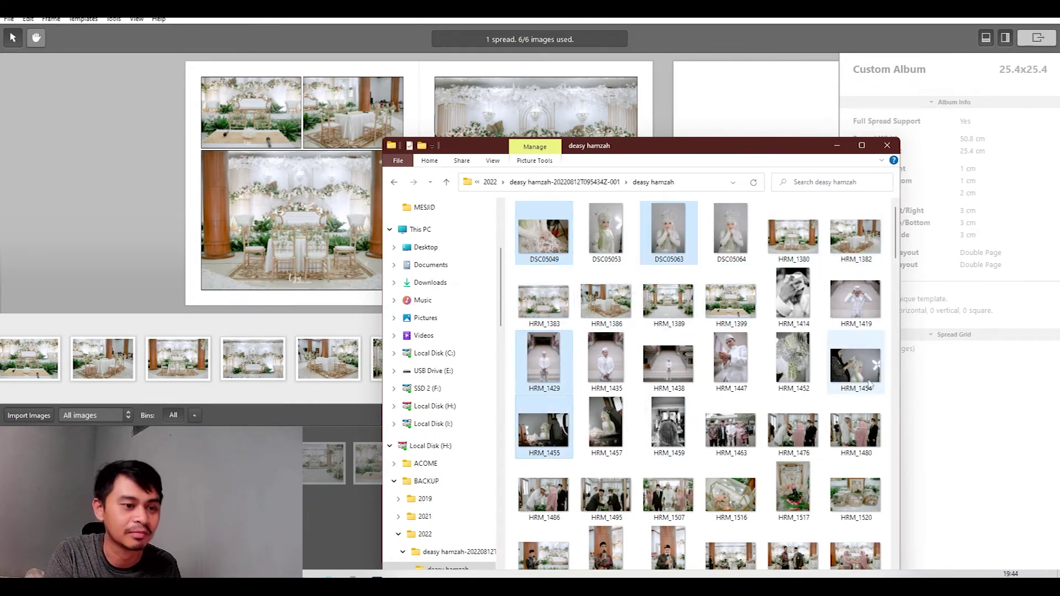
ctrl+click(862, 379)
ctrl+click(740, 367)
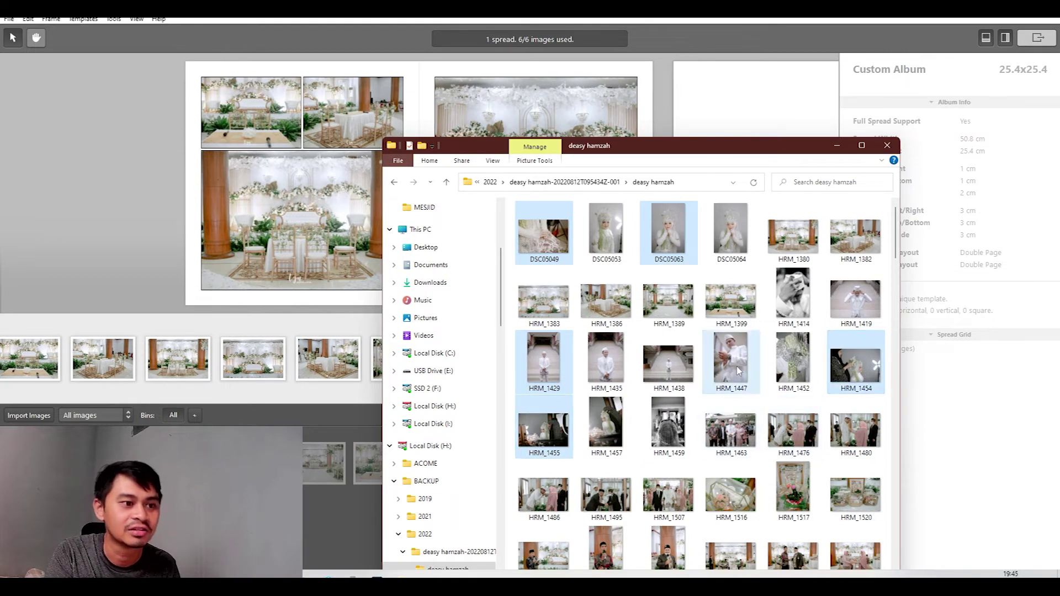
ctrl+click(748, 253)
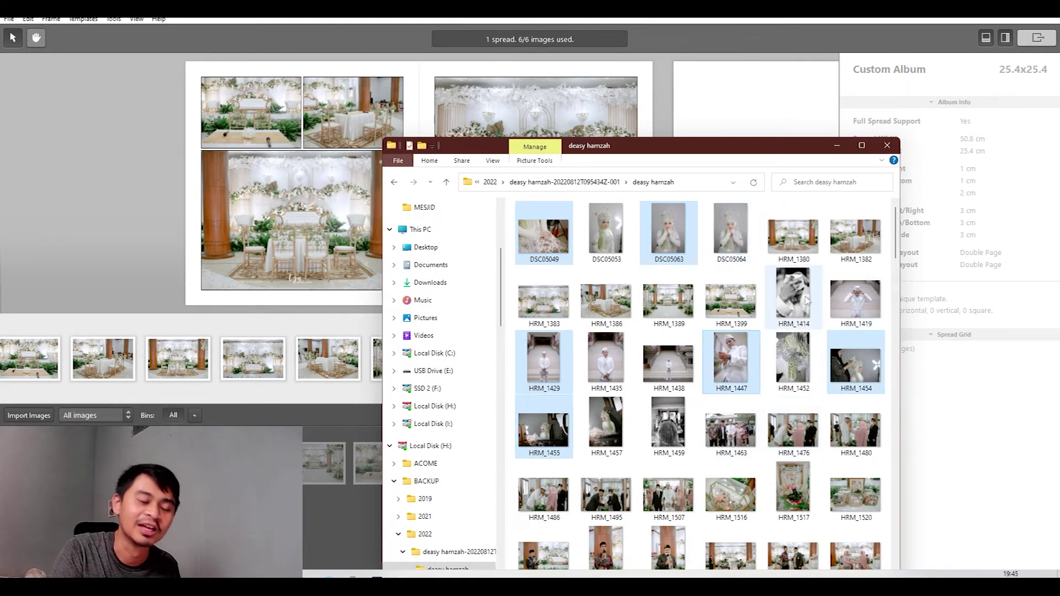
ctrl+click(741, 247)
mouse_move(741, 246)
mouse_down()
mouse_move(730, 157)
mouse_move(712, 311)
mouse_move(666, 369)
mouse_up()
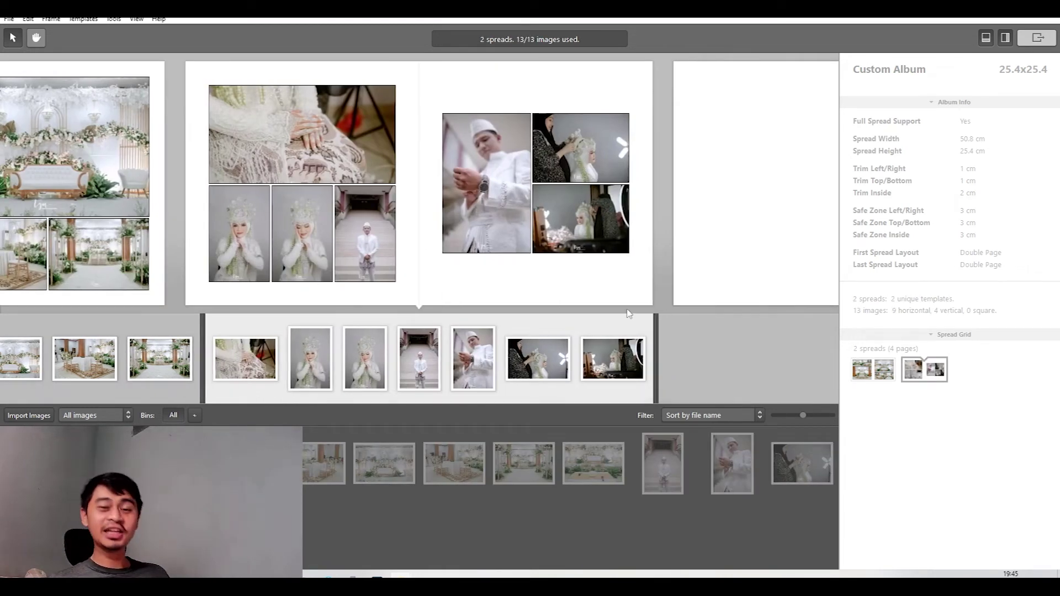
Step: Browse the matching templates for the second spread and enlarge the photo above the three small ones
mouse_move(589, 92)
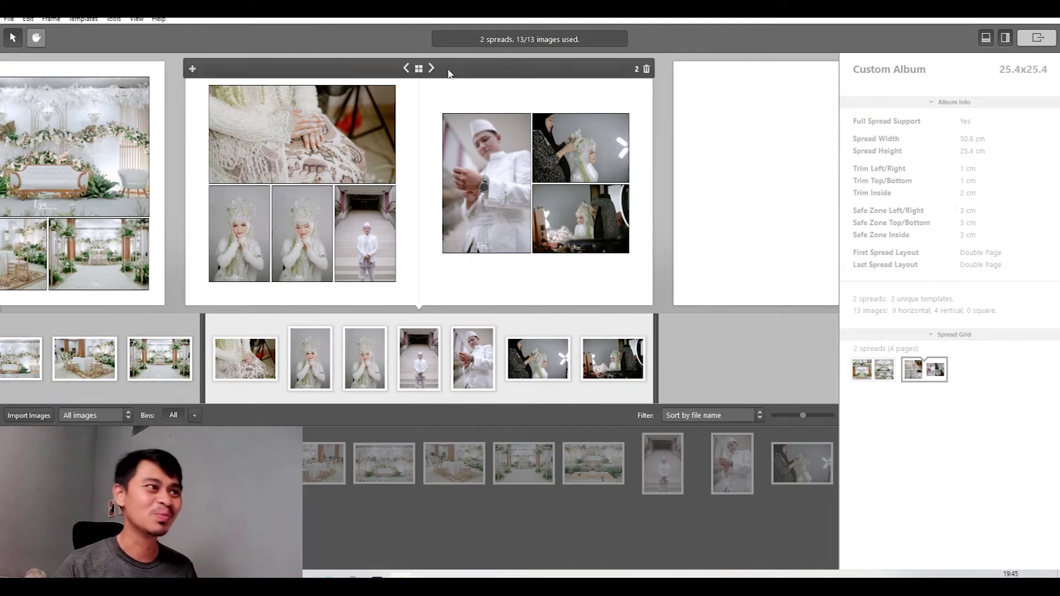
click(419, 68)
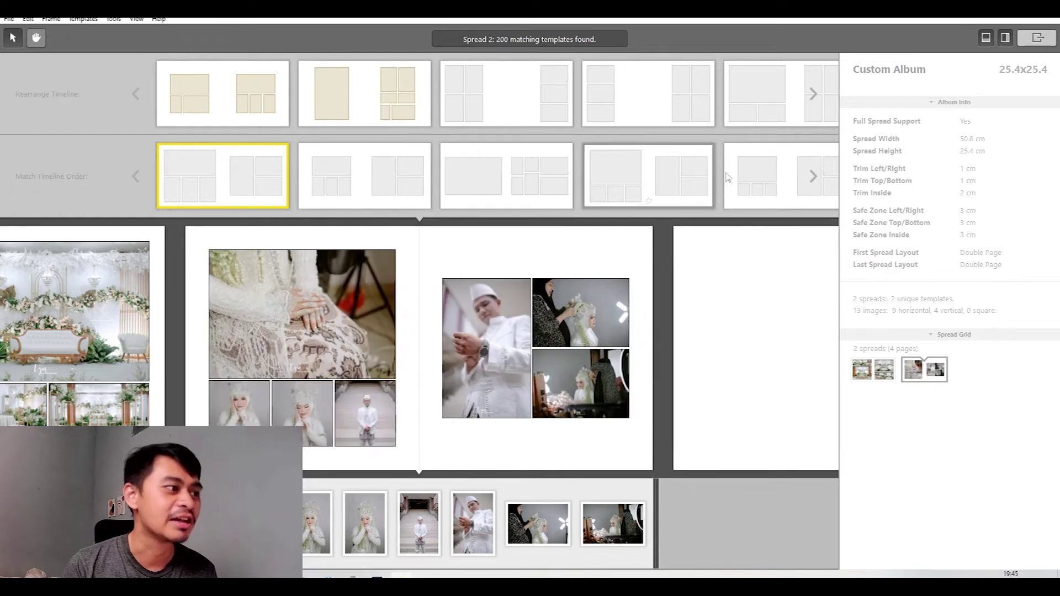
click(812, 95)
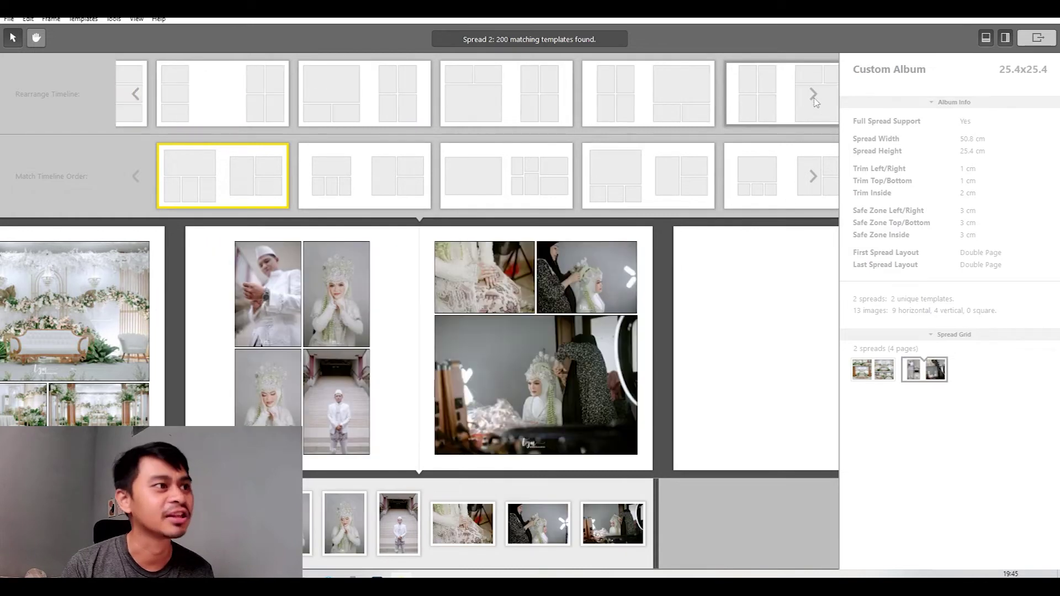
click(812, 95)
click(813, 94)
click(813, 95)
click(813, 95)
click(812, 95)
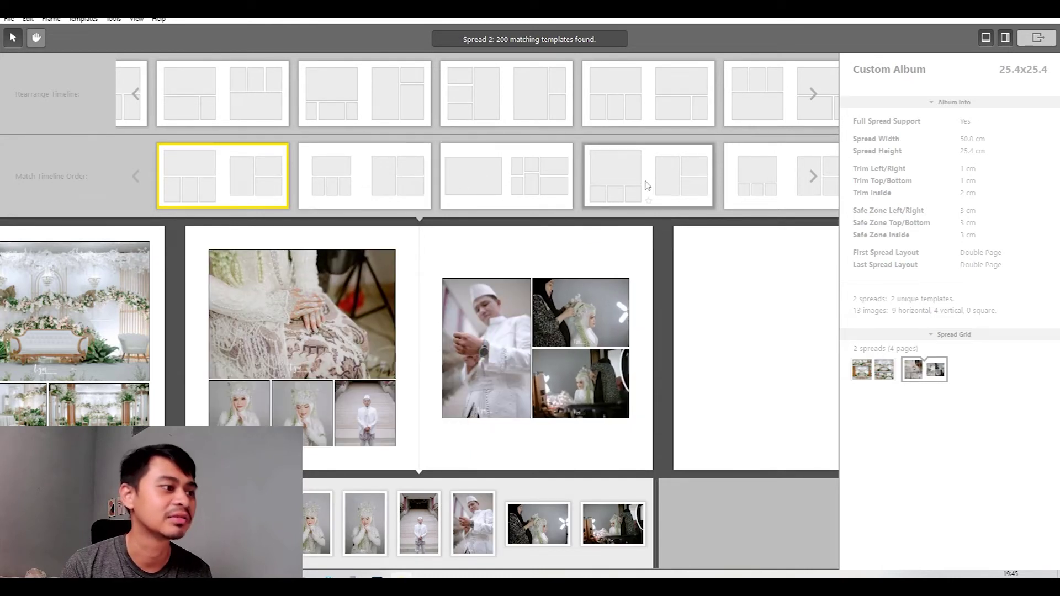
key(Escape)
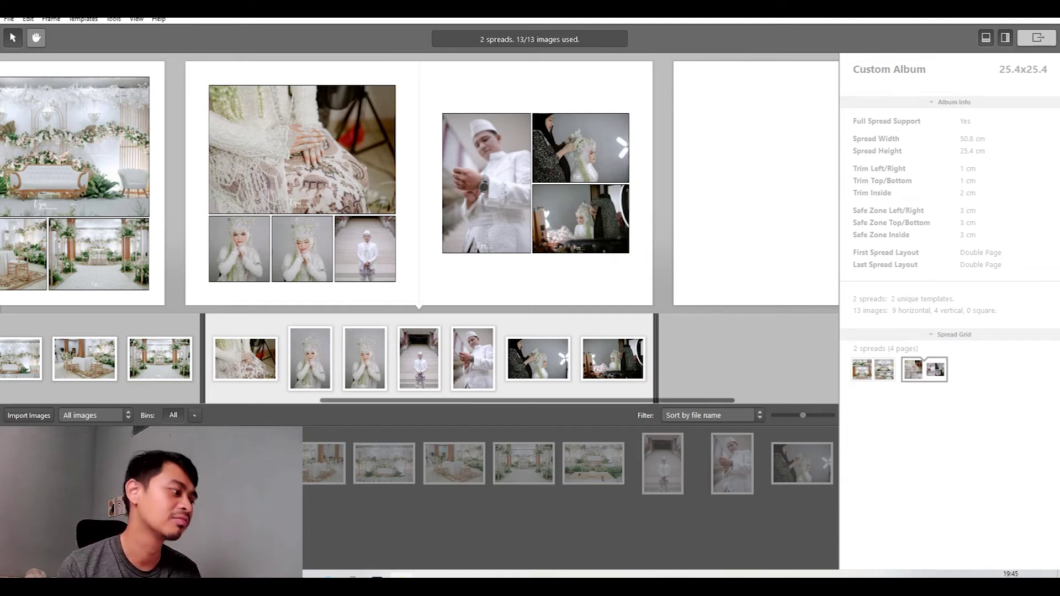
Step: Add the six family photos HRM_1463 to HRM_1507 from the photo folder to the second spread's timeline, after its first photo
key(alt+Tab)
scroll(761, 431, down, 1)
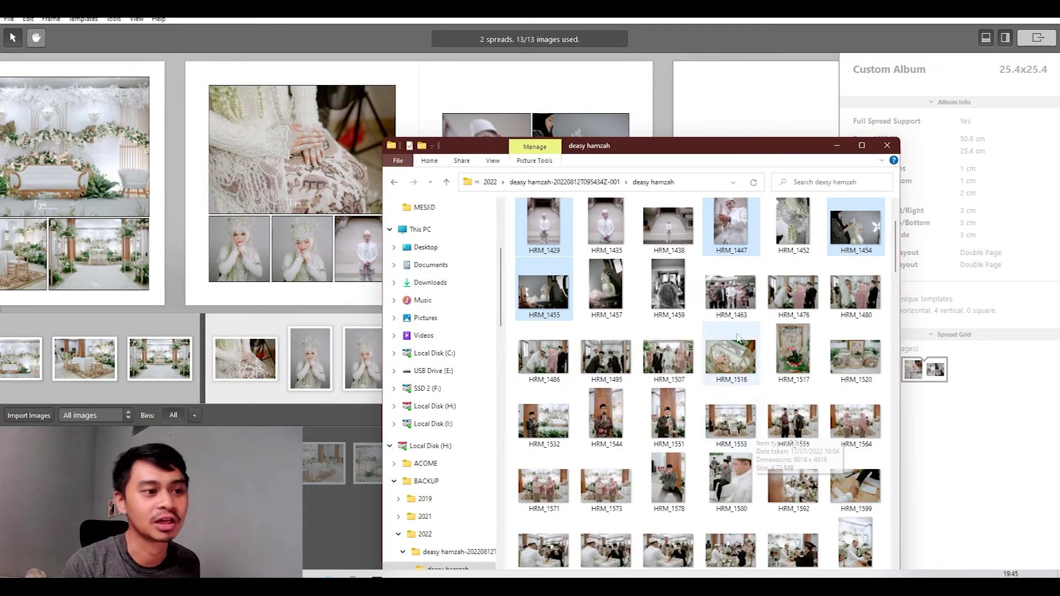
click(730, 293)
shift+click(668, 359)
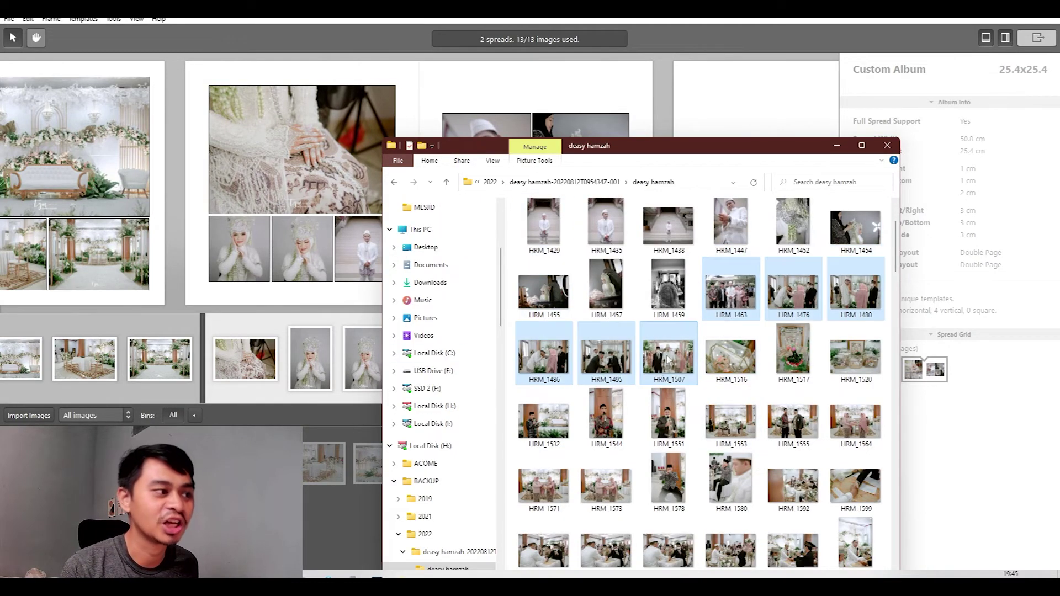
drag(669, 359, 295, 354)
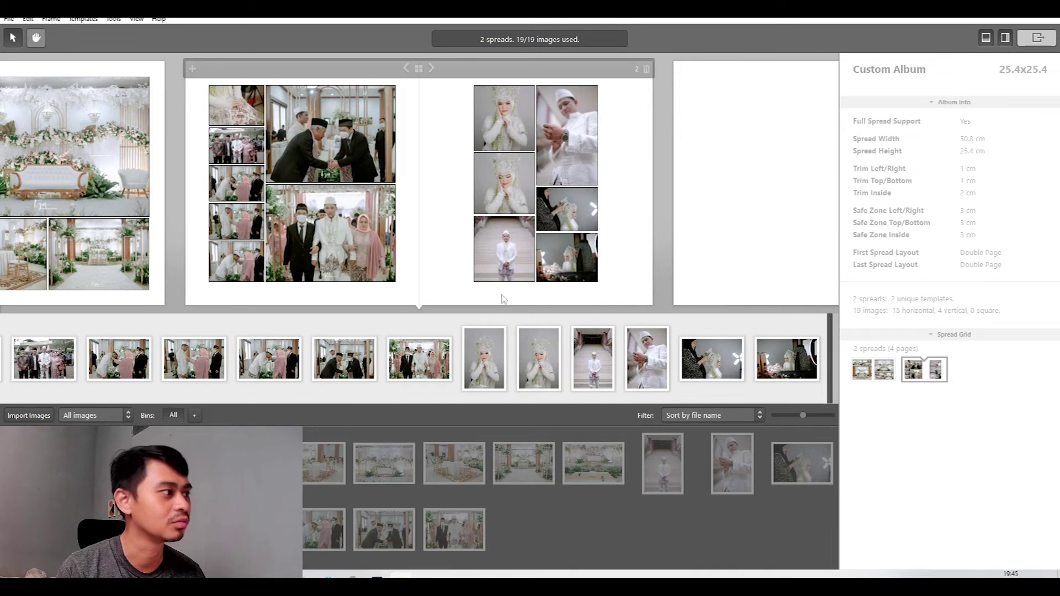
Step: Apply a rearranging template with four photos and nine photos per page to the second spread, and split its timeline before HRM_1495
click(338, 374)
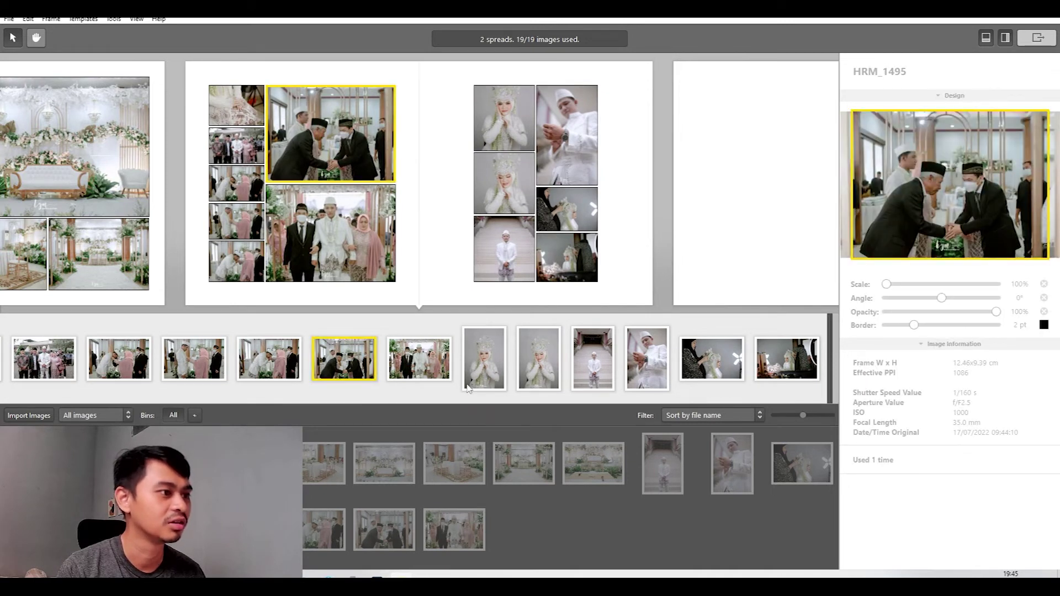
click(419, 71)
click(421, 77)
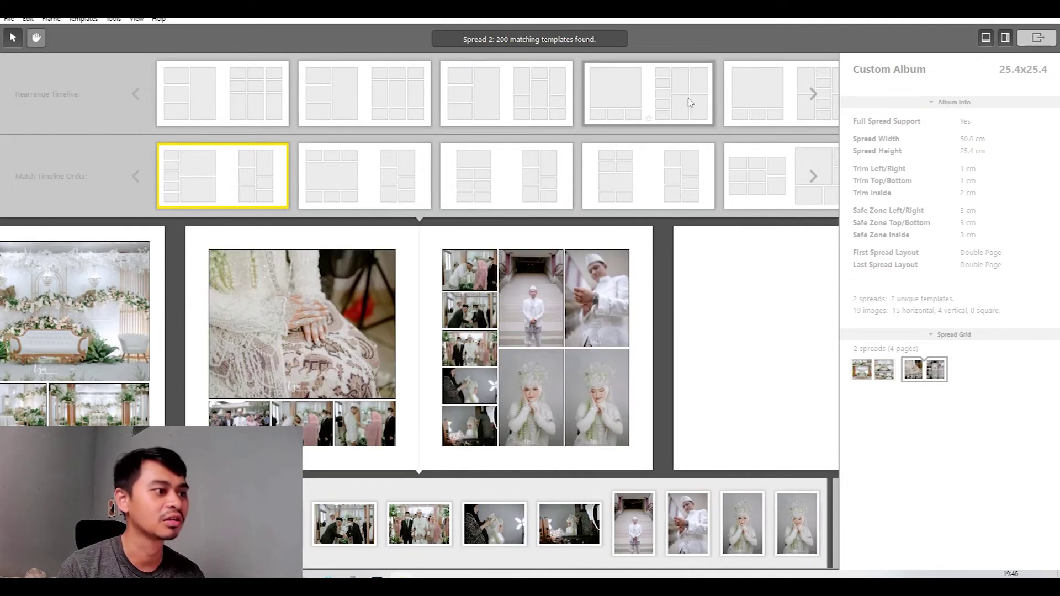
click(687, 103)
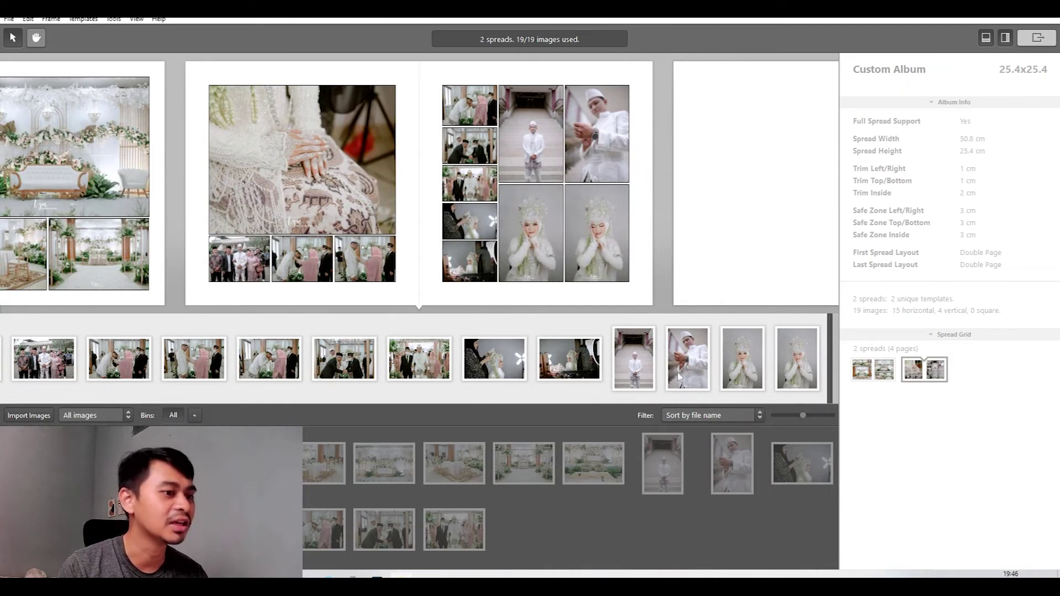
drag(645, 401, 690, 398)
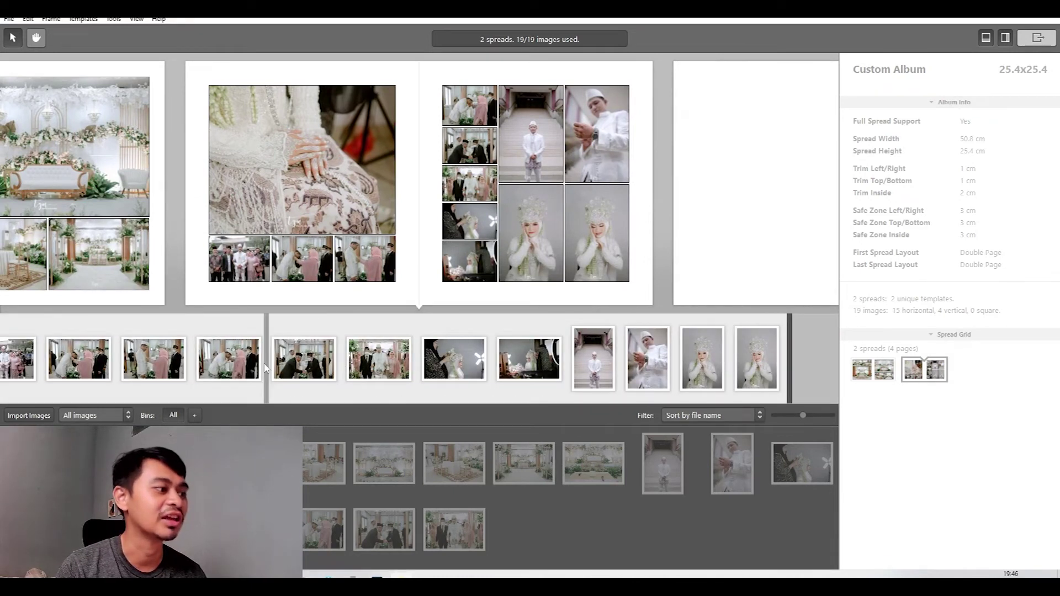
click(266, 369)
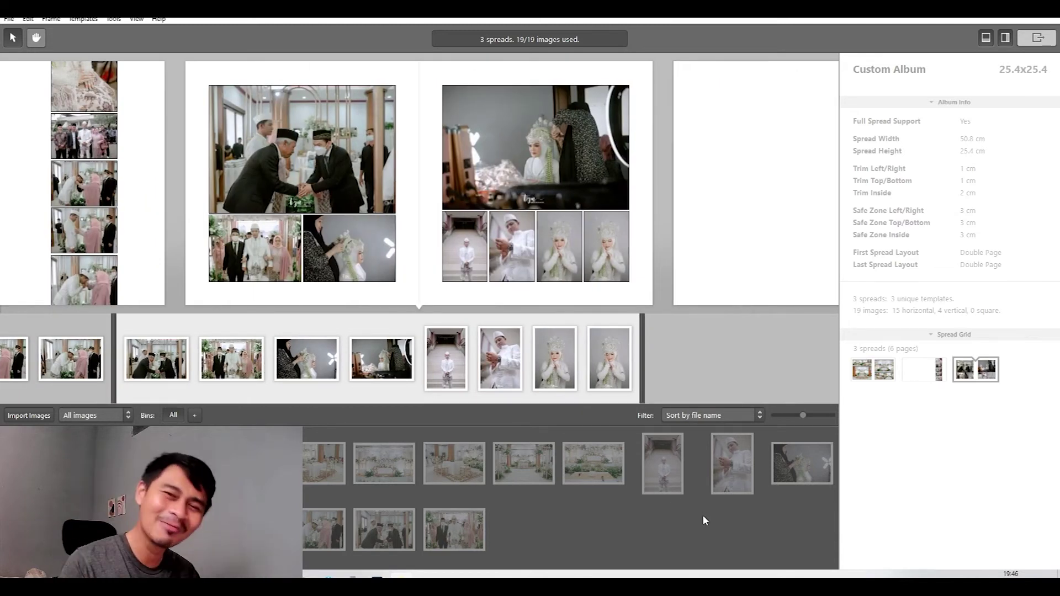
Step: Apply a template of three photos and five photos per page to the third spread, swapping HRM_1455 into the large frame
mouse_move(519, 138)
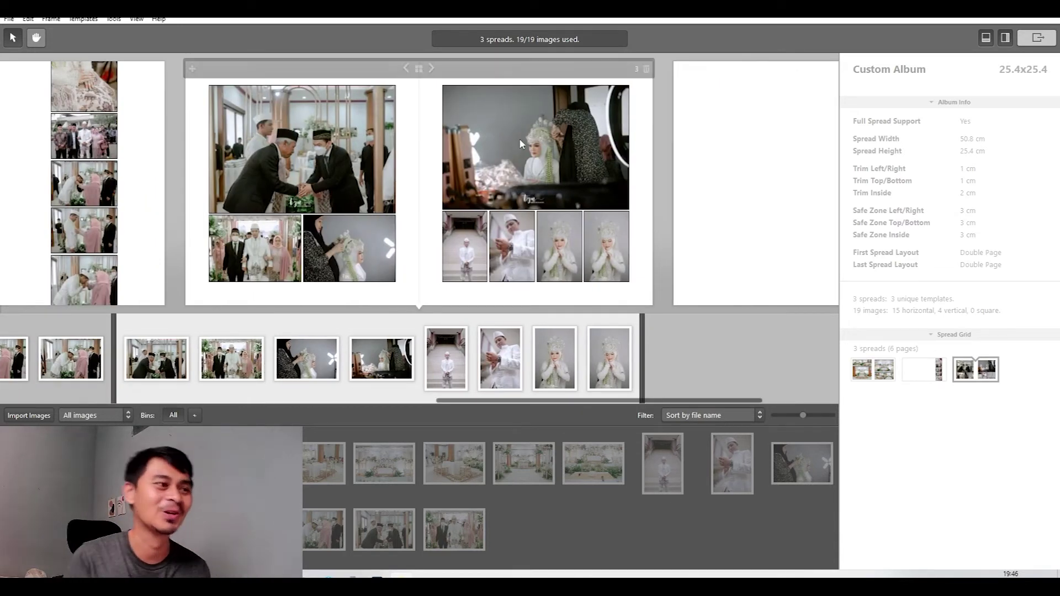
click(420, 68)
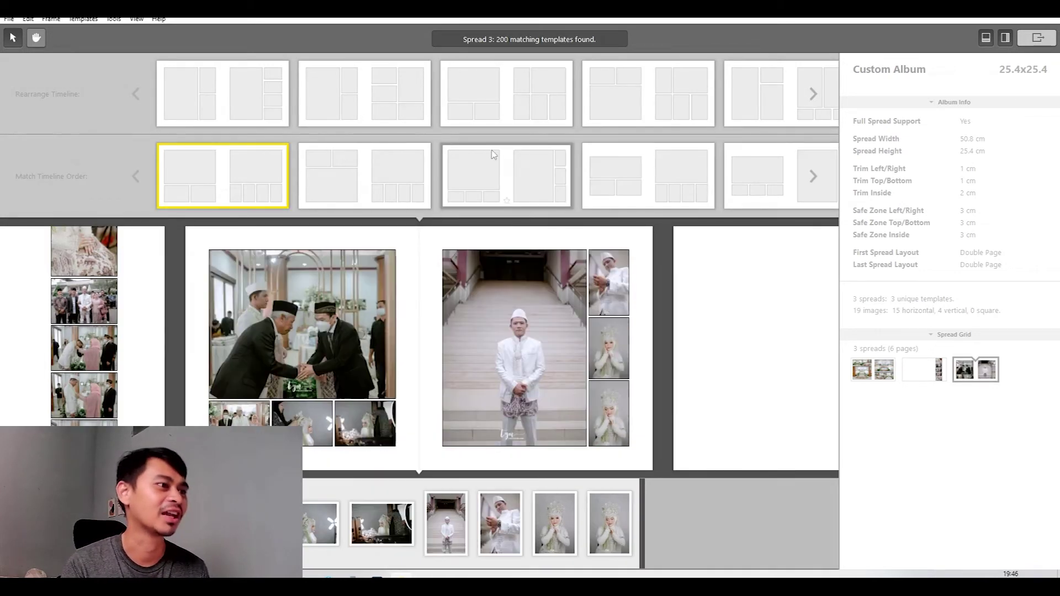
click(673, 111)
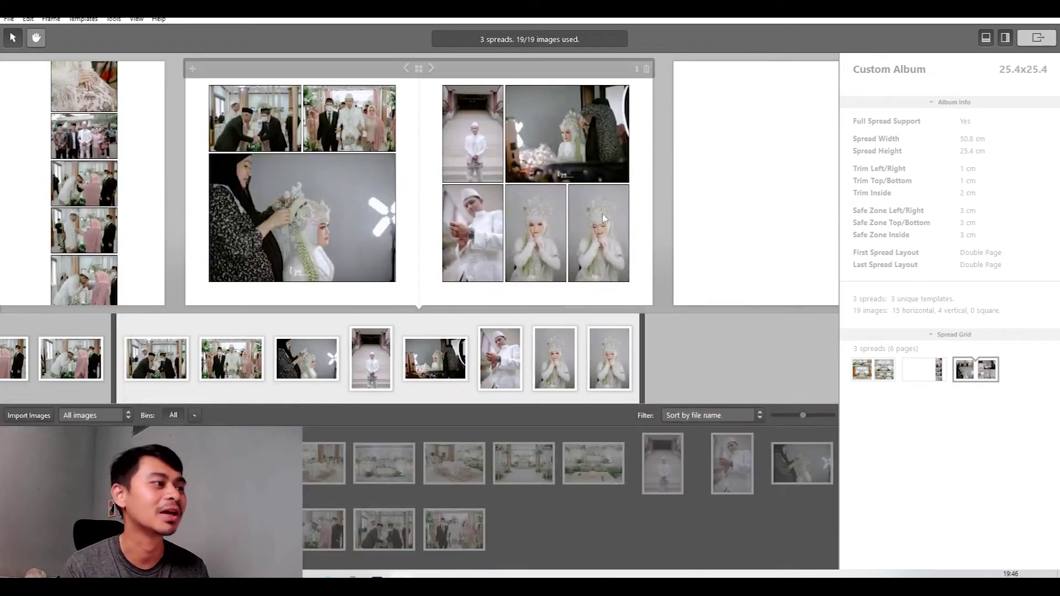
drag(585, 116, 327, 220)
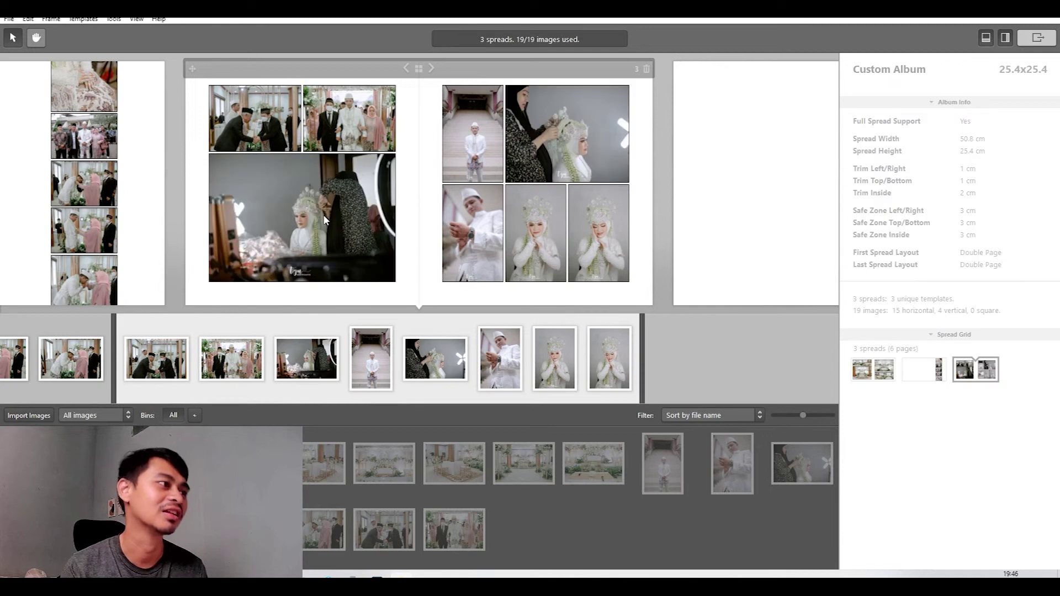
Step: Apply a template to the second spread with one large photo over three small ones and a single photo on the facing page
drag(555, 400, 362, 399)
click(473, 201)
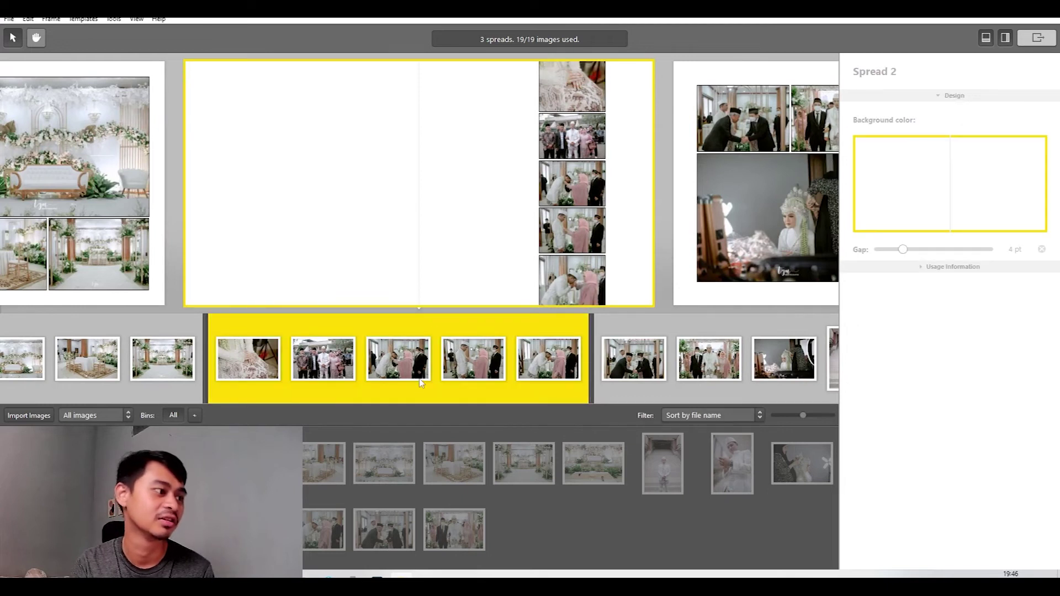
click(420, 69)
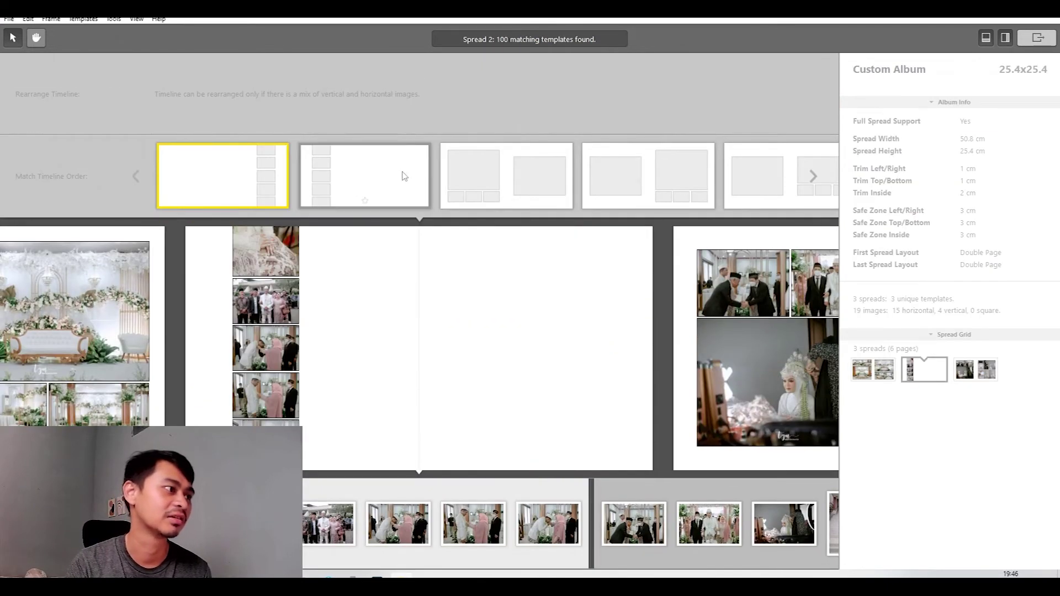
click(508, 177)
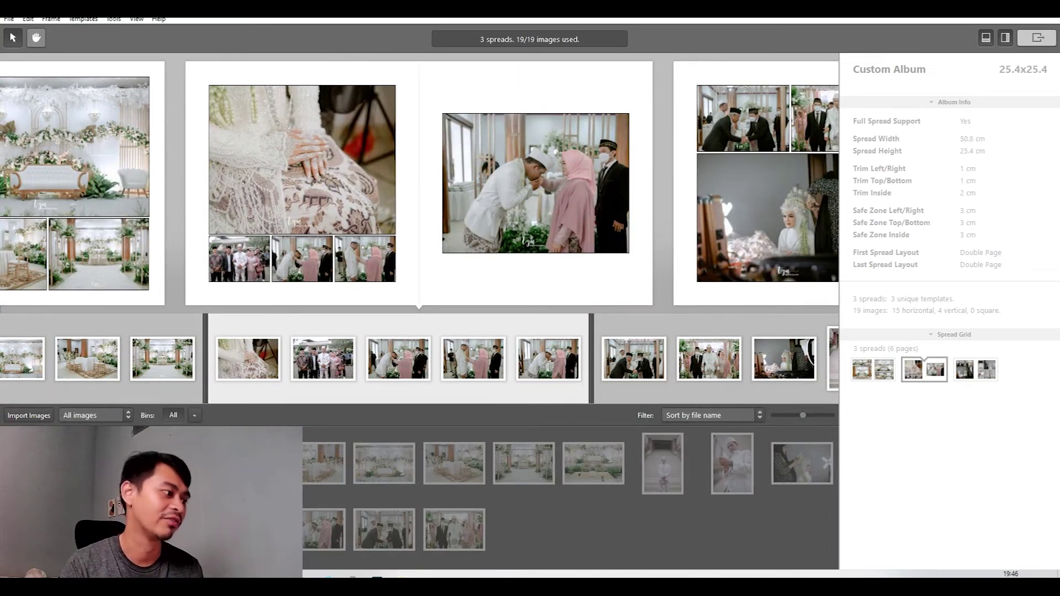
Step: Maximize the photo folder window and look through the remaining wedding photos down to the end of the folder
key(alt+Tab)
click(862, 146)
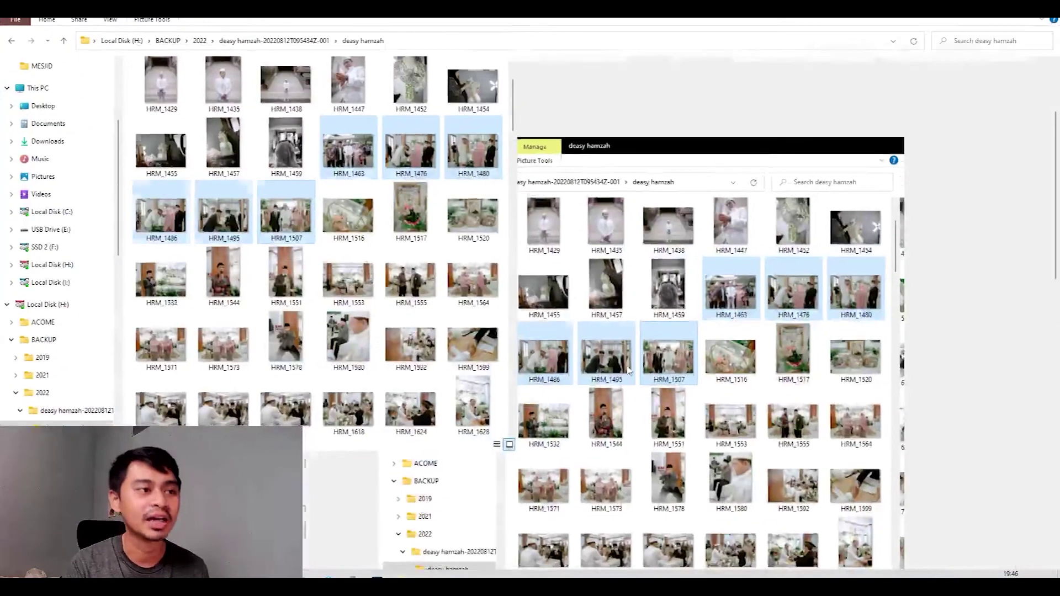
scroll(478, 333, down, 3)
scroll(478, 334, up, 2)
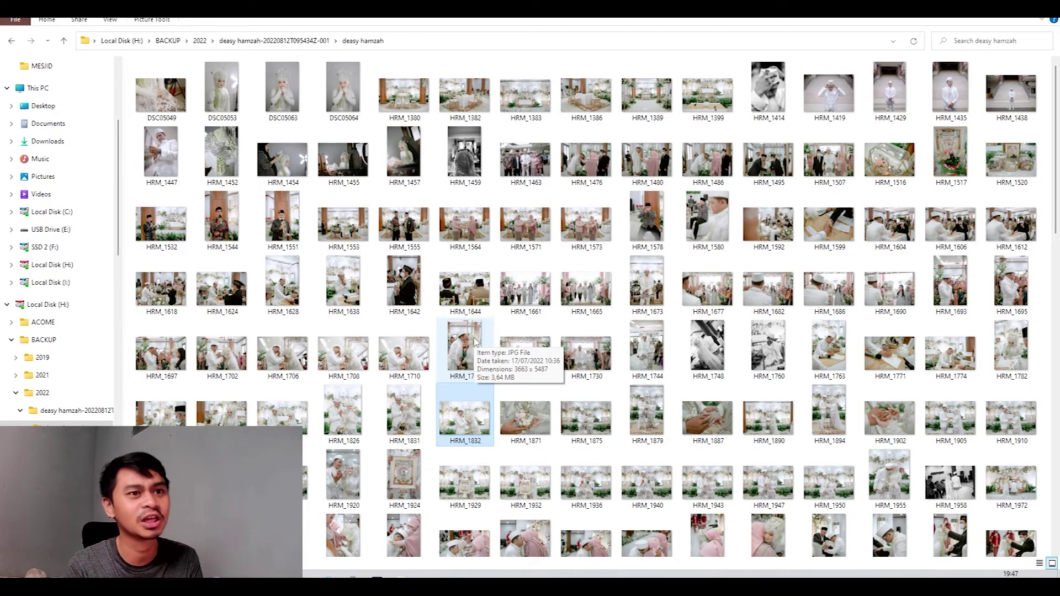
scroll(497, 359, down, 15)
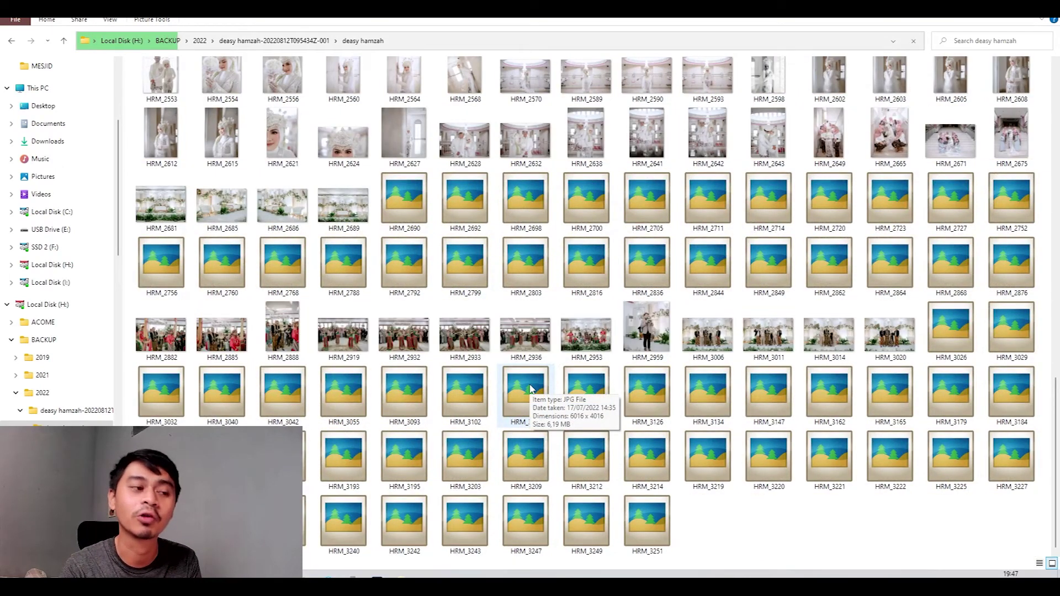
Step: Preview the traditional-costume procession and stage photos one by one in the photo viewer, through HRM_3011
double_click(541, 271)
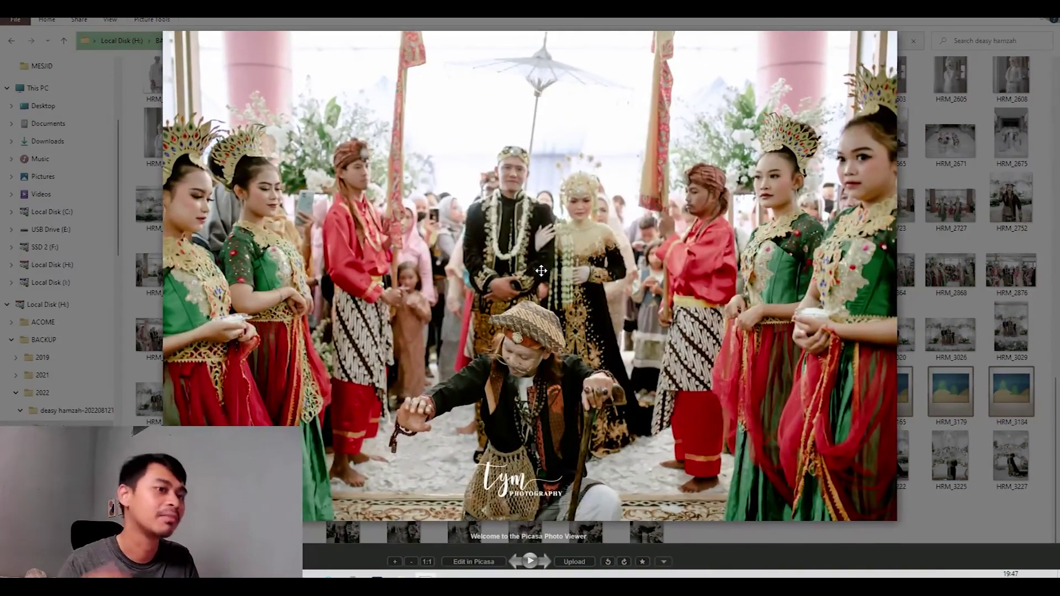
key(Right)
key(Right)
key(Right)
key(Right)
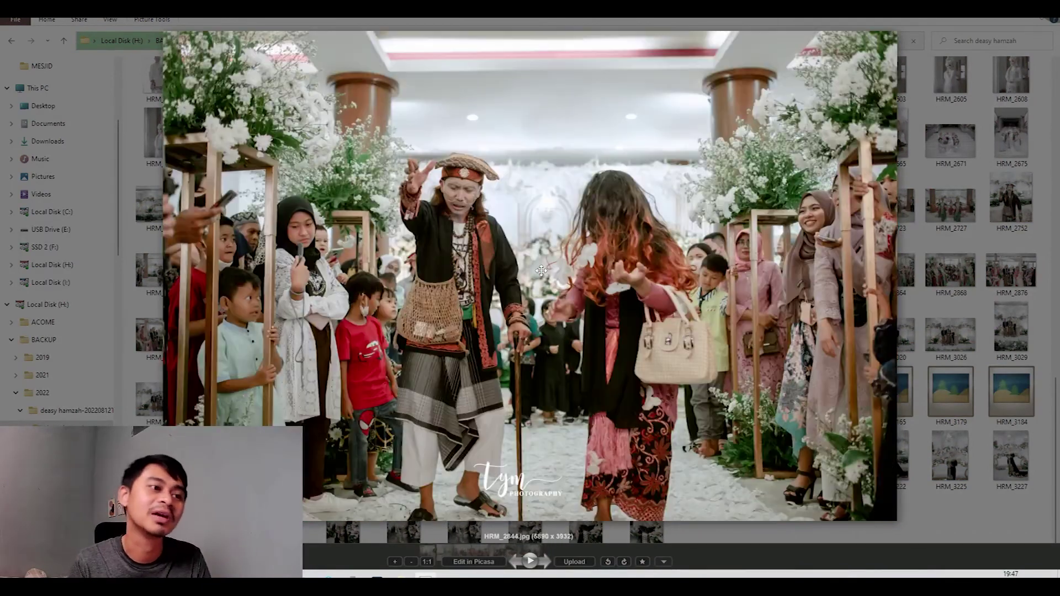
key(Right)
key(Right)
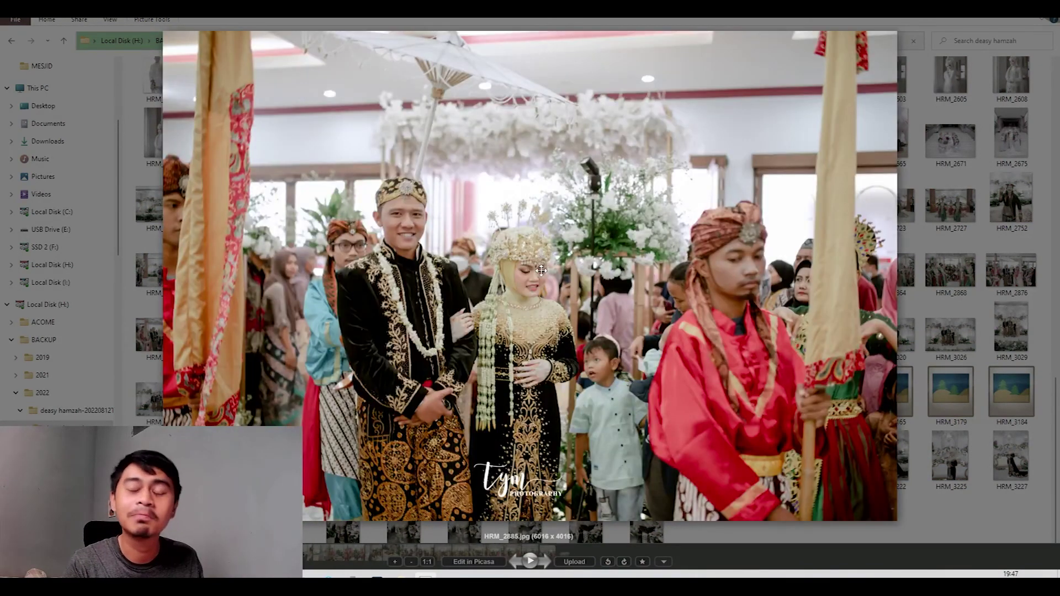
key(Right)
key(Right)
key(Right)
key(Right)
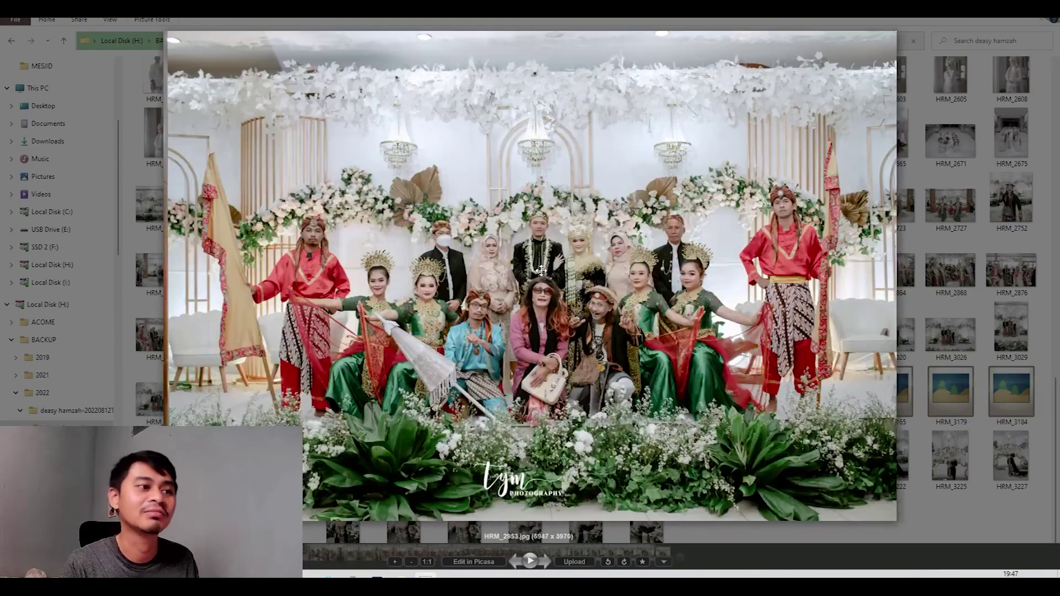
key(Right)
key(Right)
key(Right)
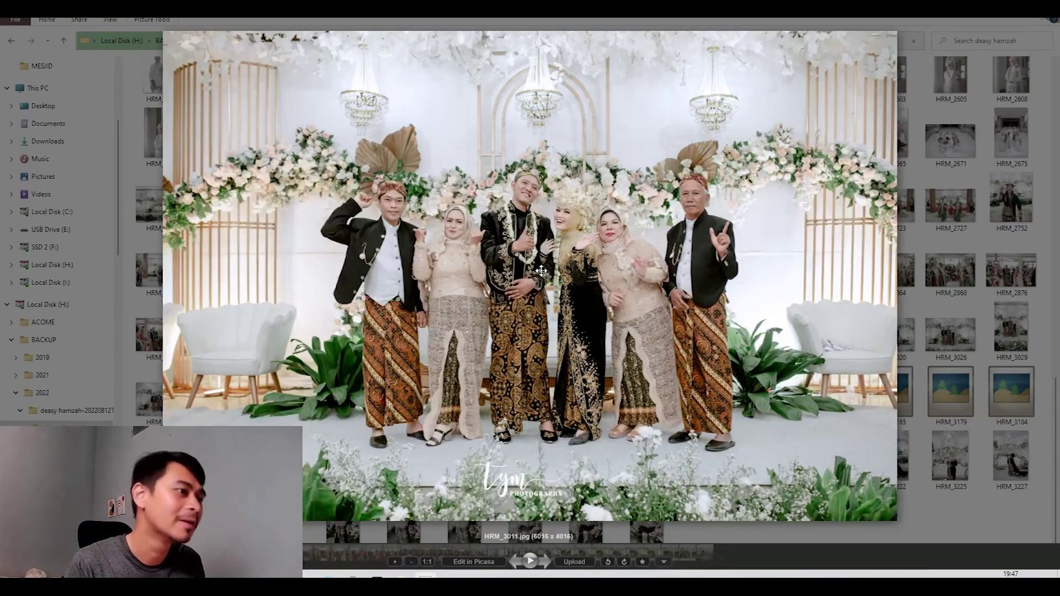
Step: Page through the family and guest group photos on the wedding stage in the photo viewer, from HRM_3011 to HRM_3162
key(Right)
key(Right)
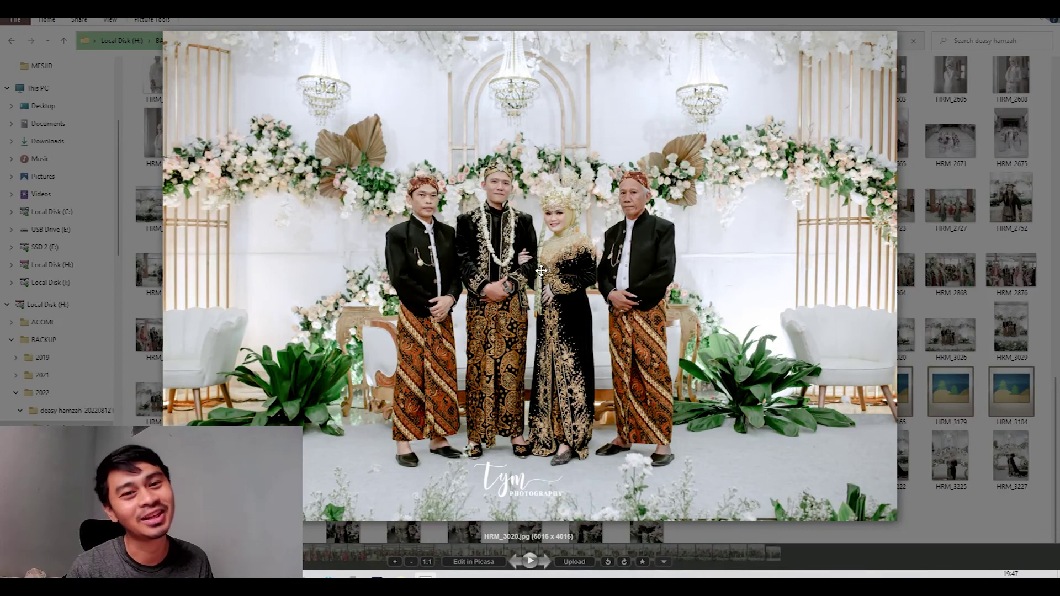
key(Right)
key(Right)
key(Right)
key(Right)
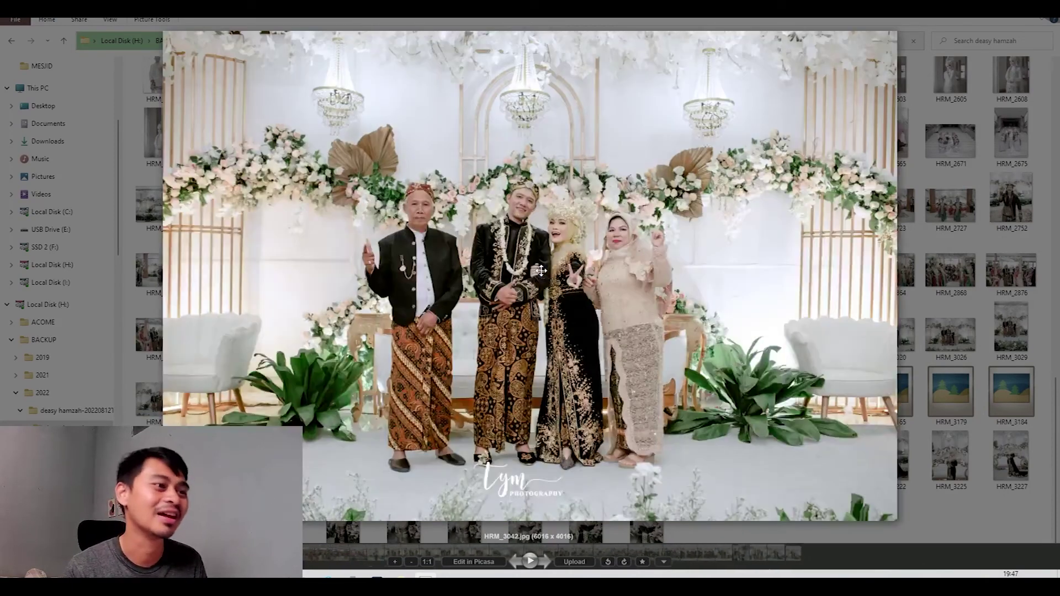
key(Right)
key(Right)
key(Right)
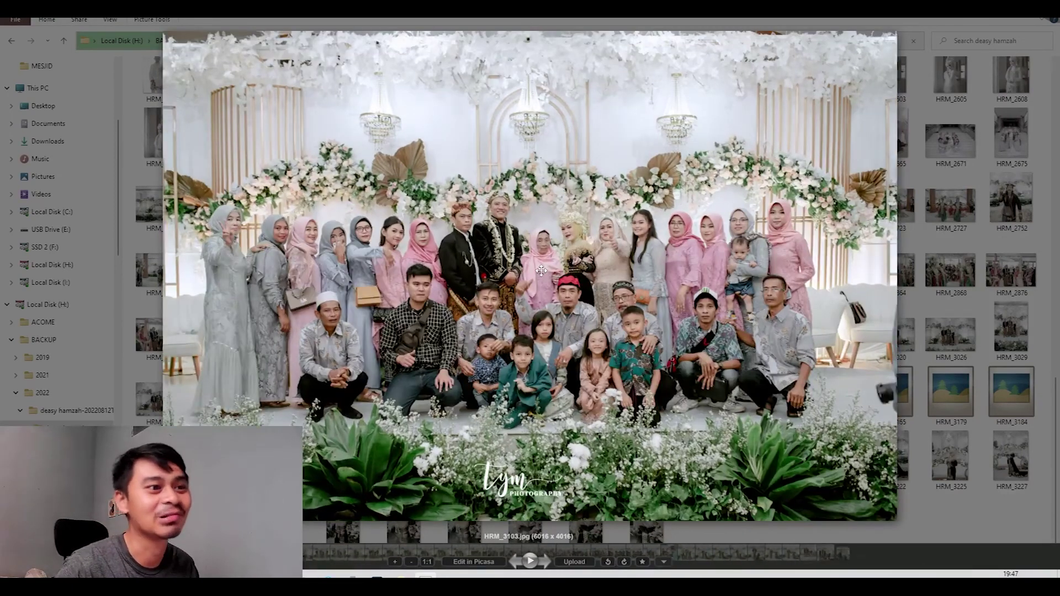
key(Right)
key(Right)
key(Right)
key(Right)
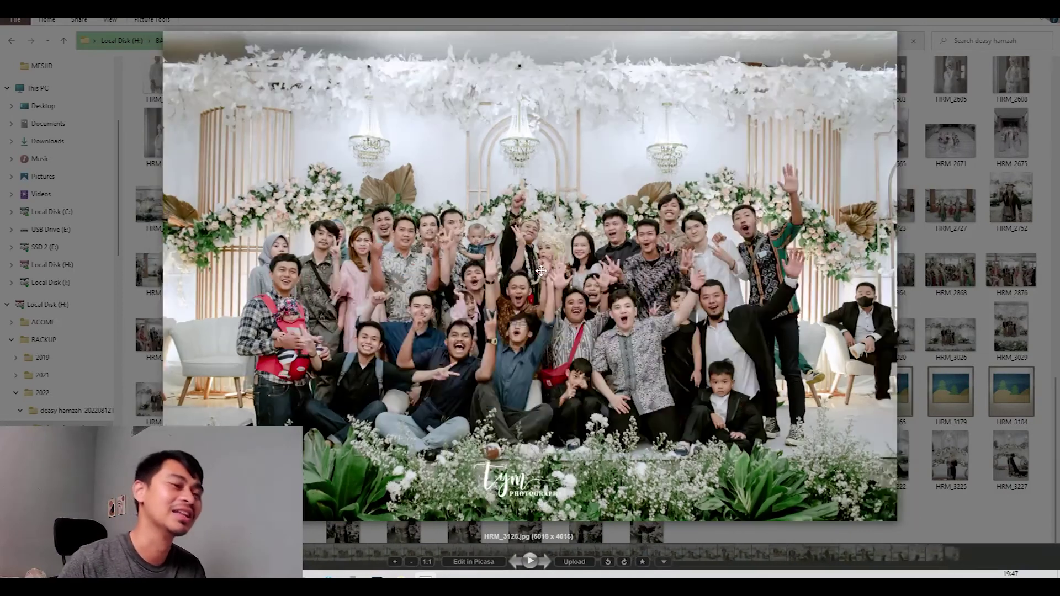
key(Right)
key(Right)
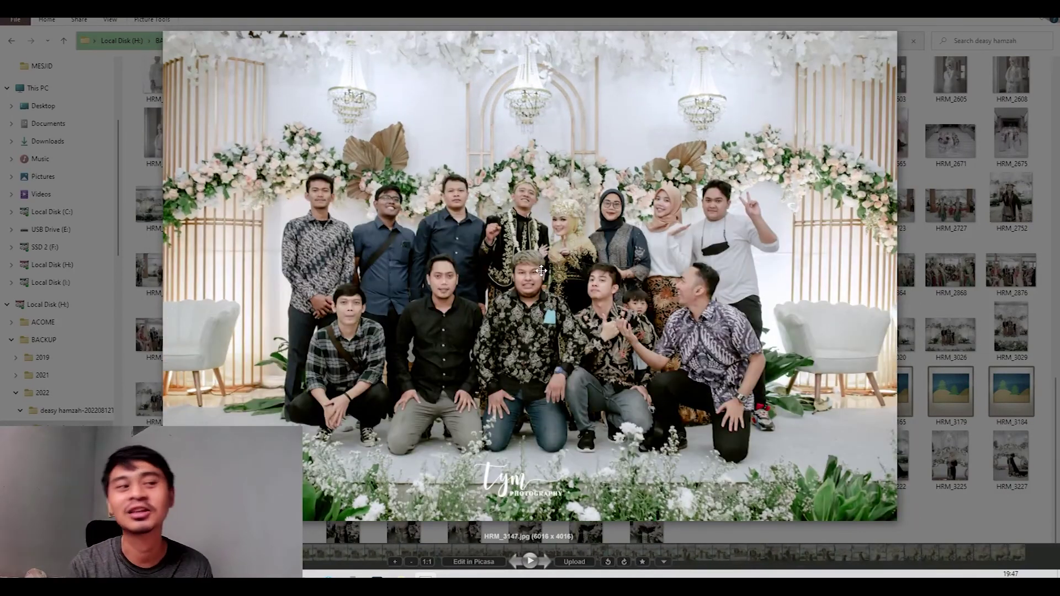
key(Right)
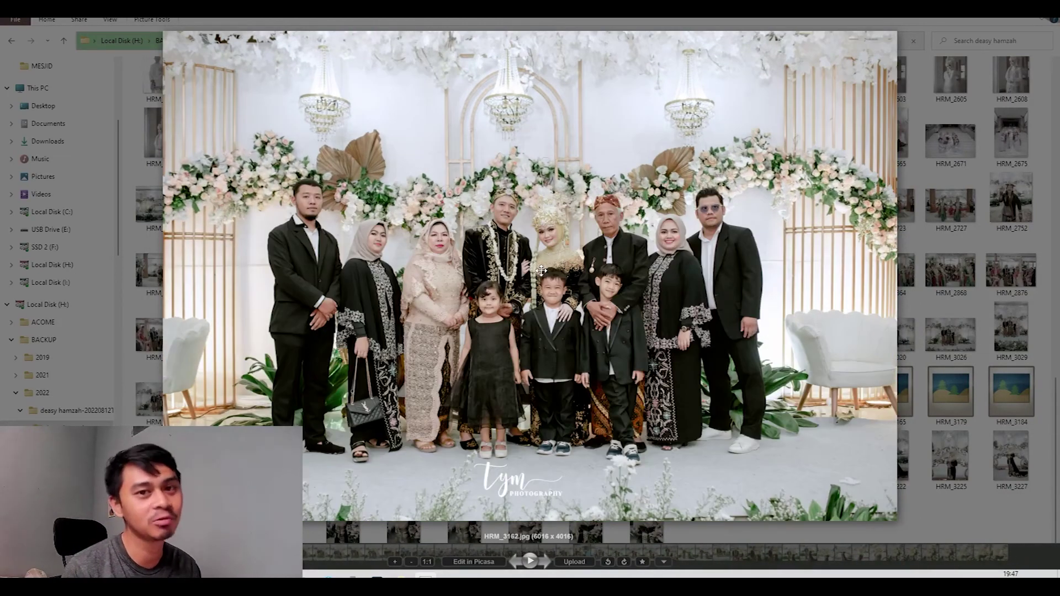
Step: Preview the last group shots and the couple's stage portraits around HRM_3190, and close the photo viewer
key(Right)
key(Right)
key(Right)
key(Right)
key(Right)
key(Right)
key(Right)
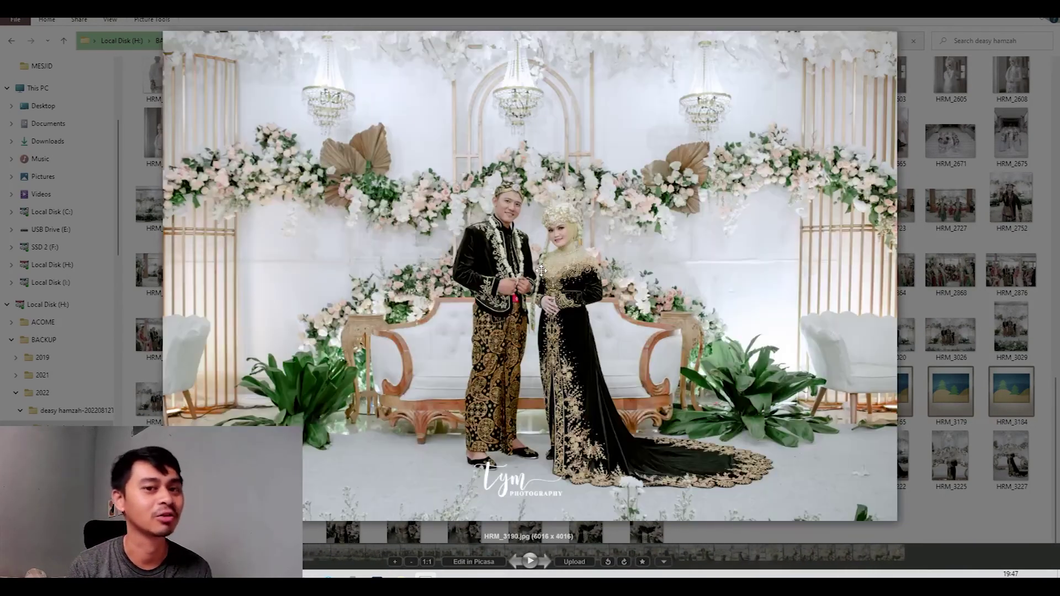
key(Right)
key(Right)
key(Right)
key(Right)
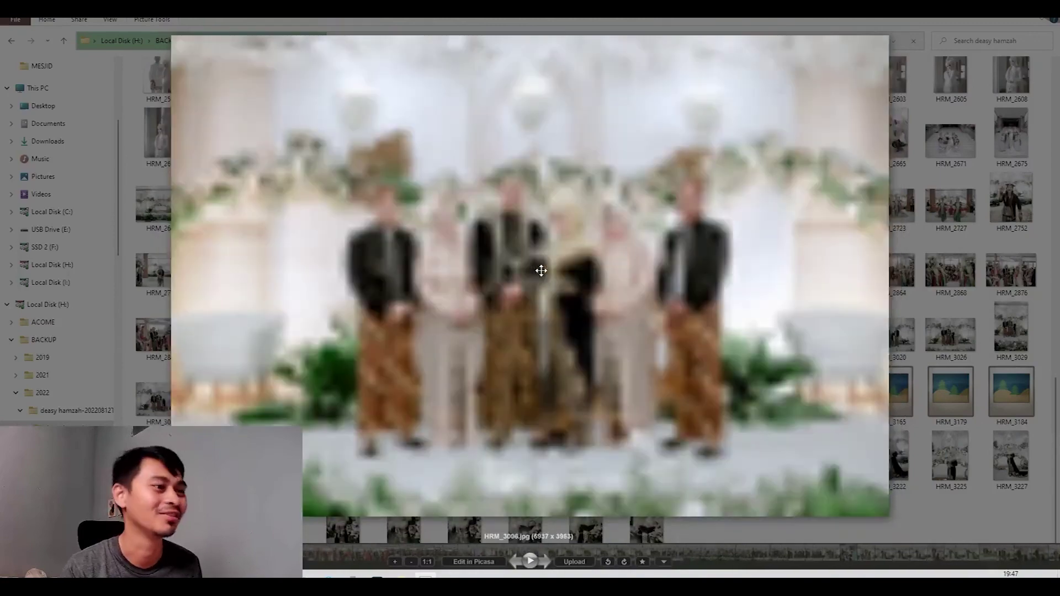
key(Right)
key(Escape)
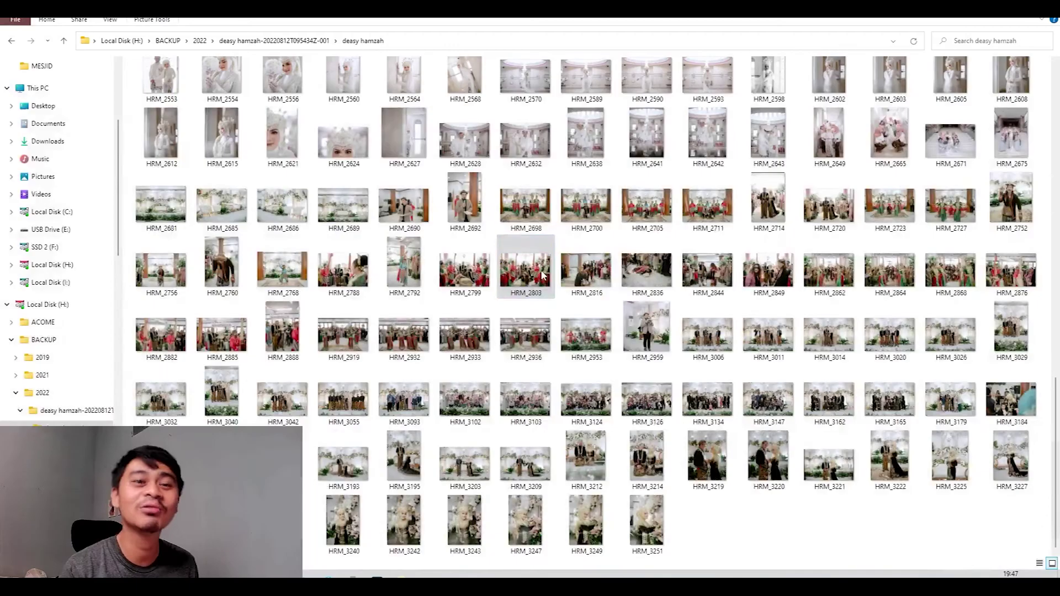
Step: Switch back to SmartAlbums and export all album spreads for print as sRGB JPG files to the Documents folder
key(alt+Tab)
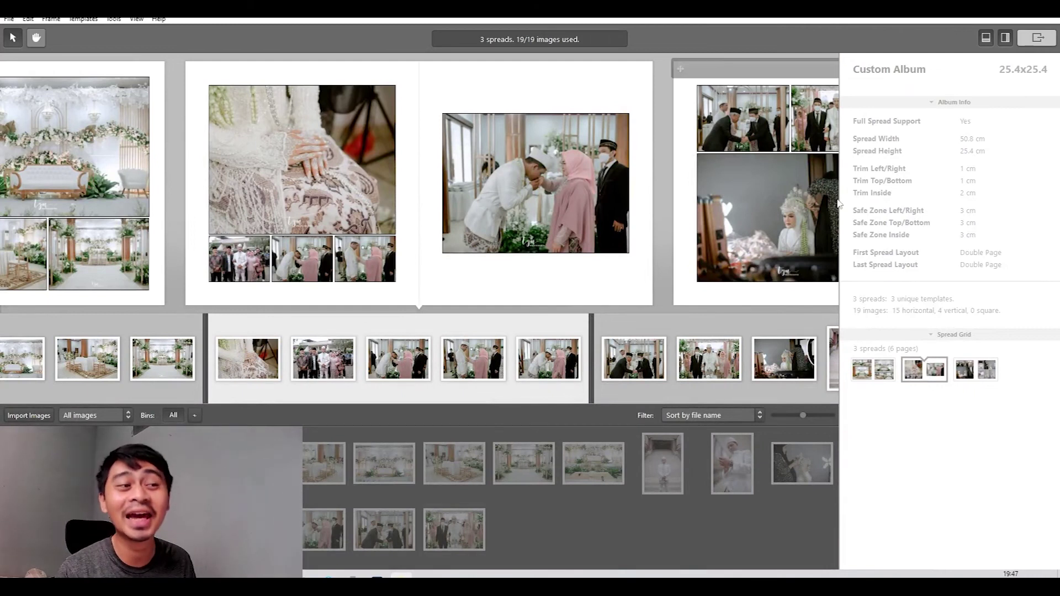
drag(355, 405, 72, 406)
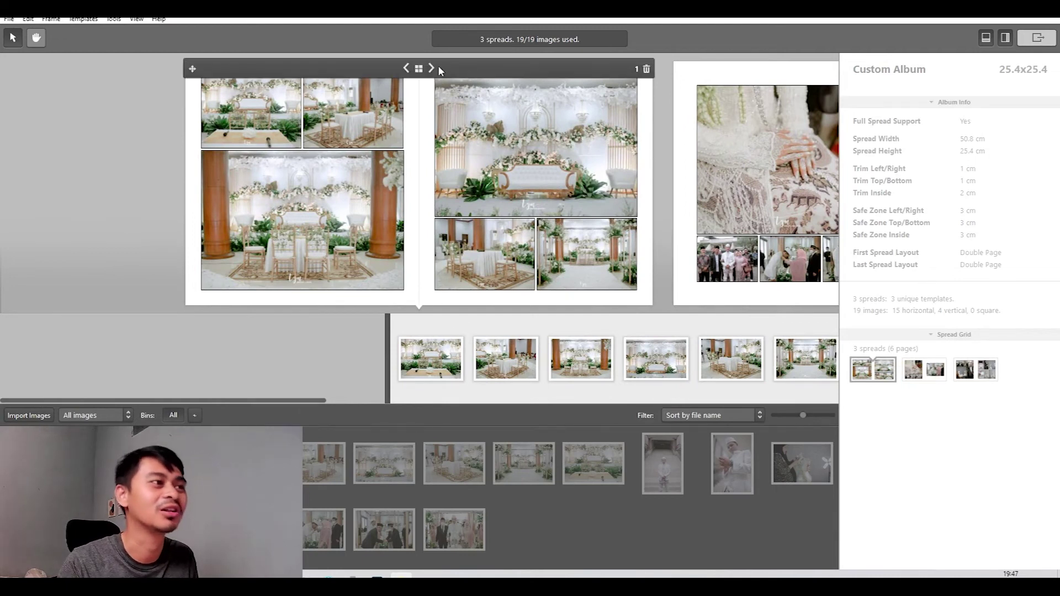
click(1036, 41)
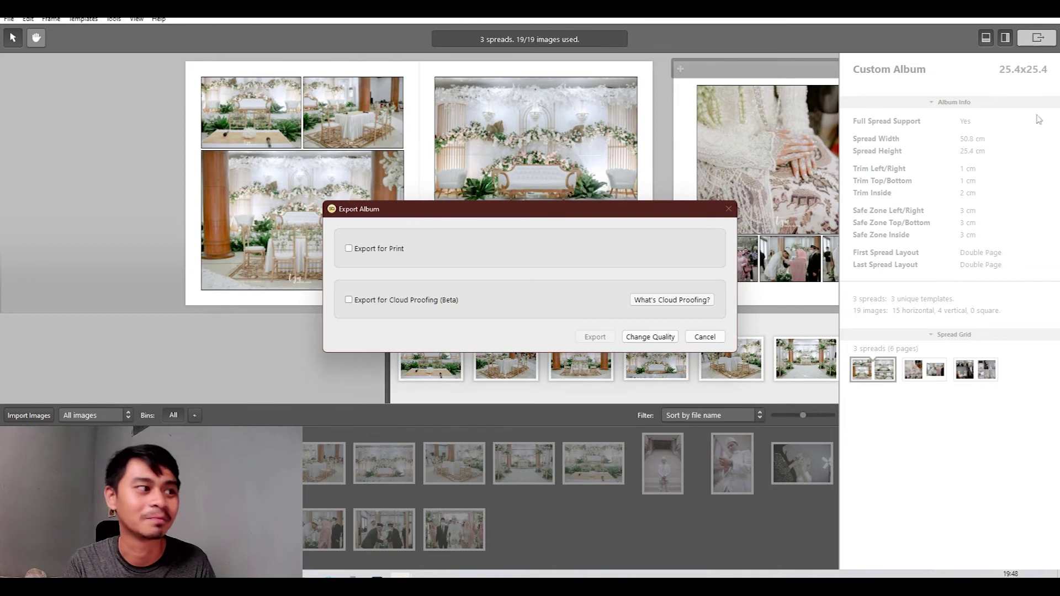
click(376, 249)
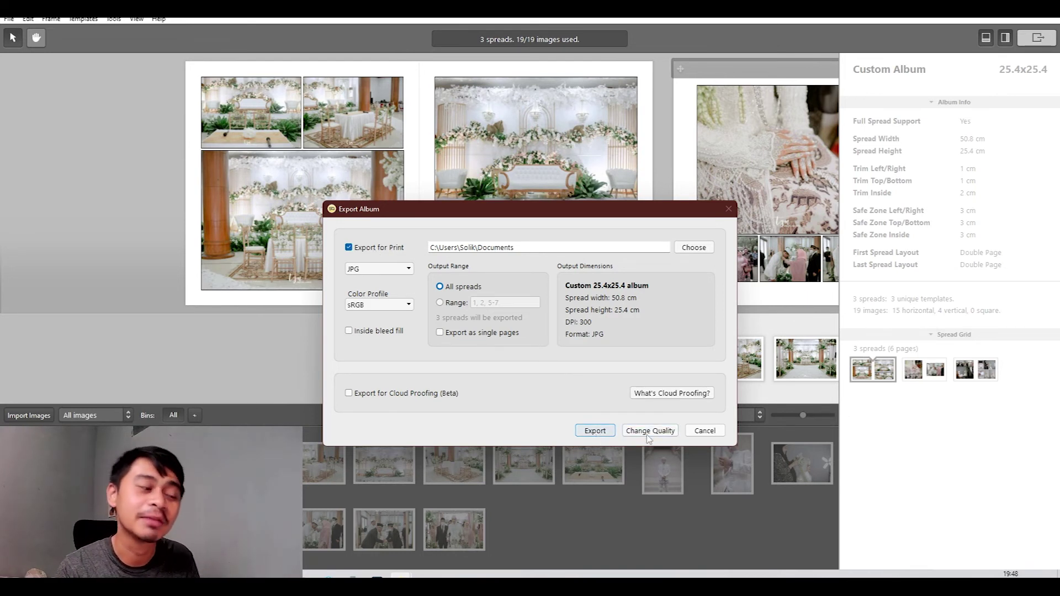
key(Return)
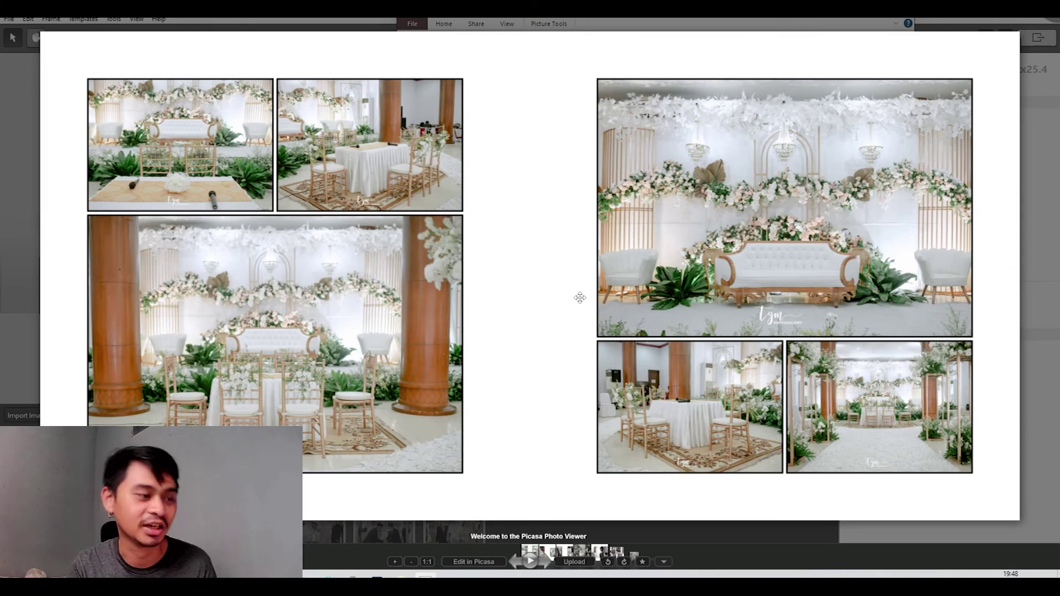
Step: Check the exported spreads in the photo viewer and examine the third one at closer zoom
key(Right)
key(Right)
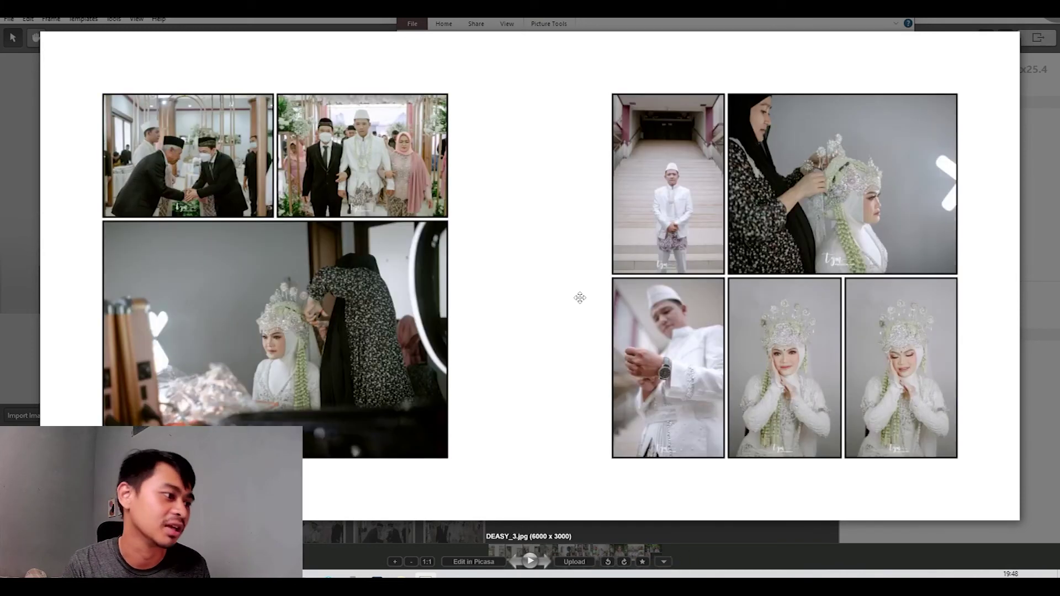
scroll(580, 298, up, 5)
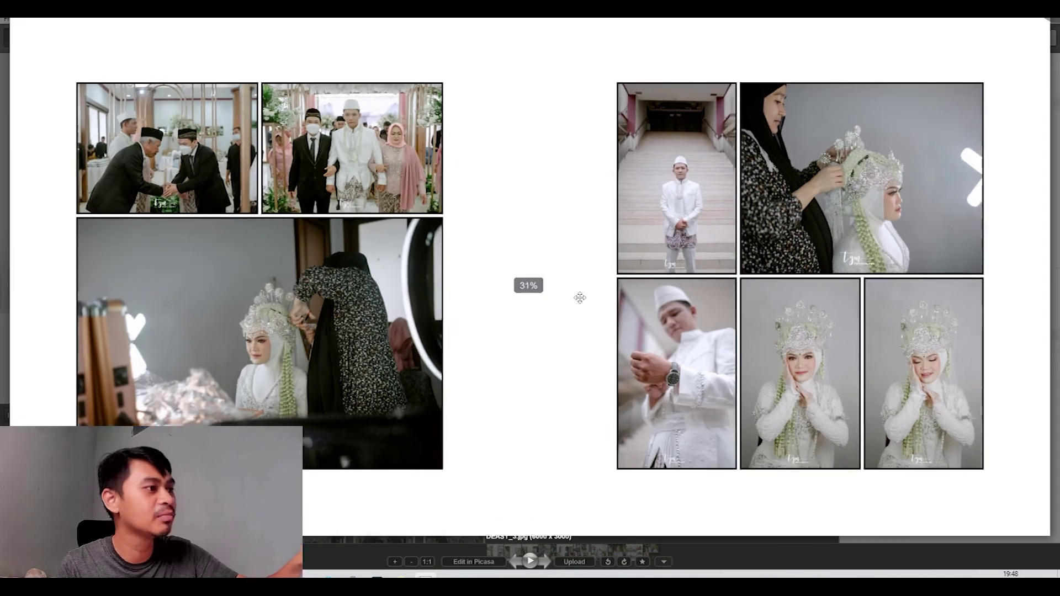
scroll(580, 298, down, 5)
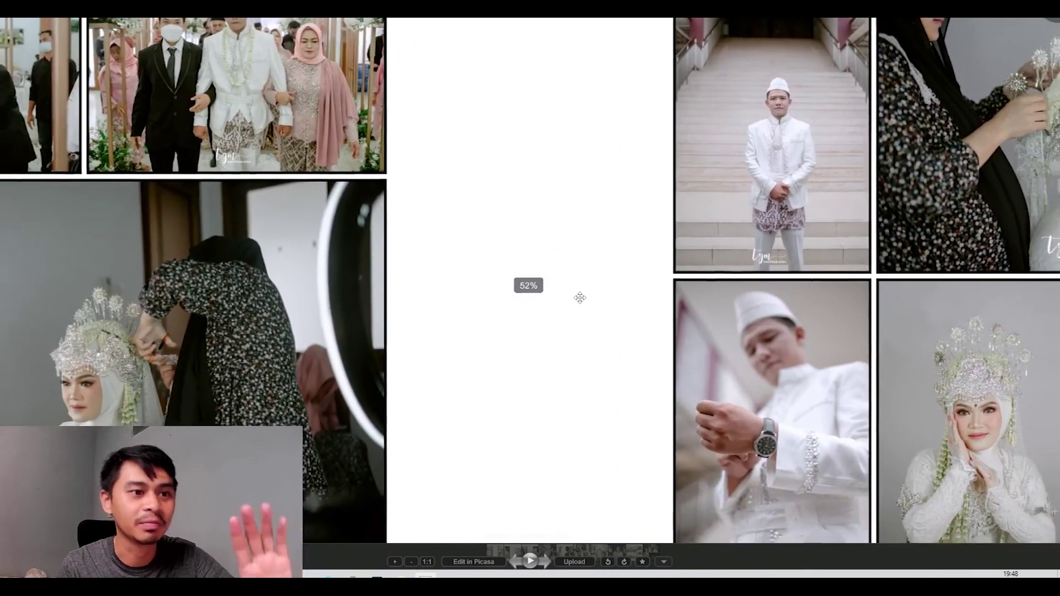
key(Right)
key(Left)
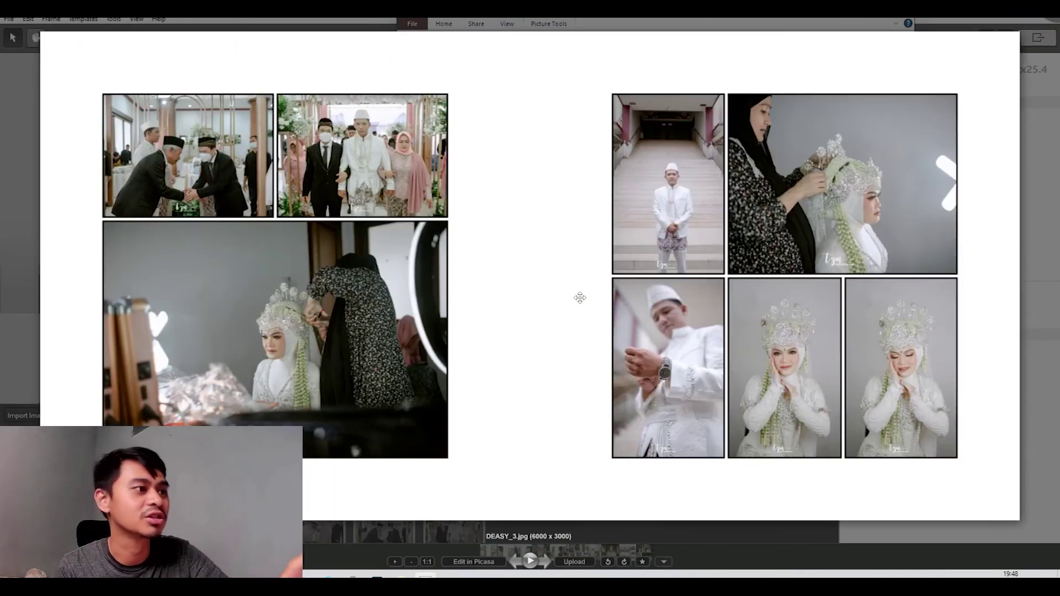
Step: Look through the wide spreads of the previously made SAHIRA album for layout examples
key(Right)
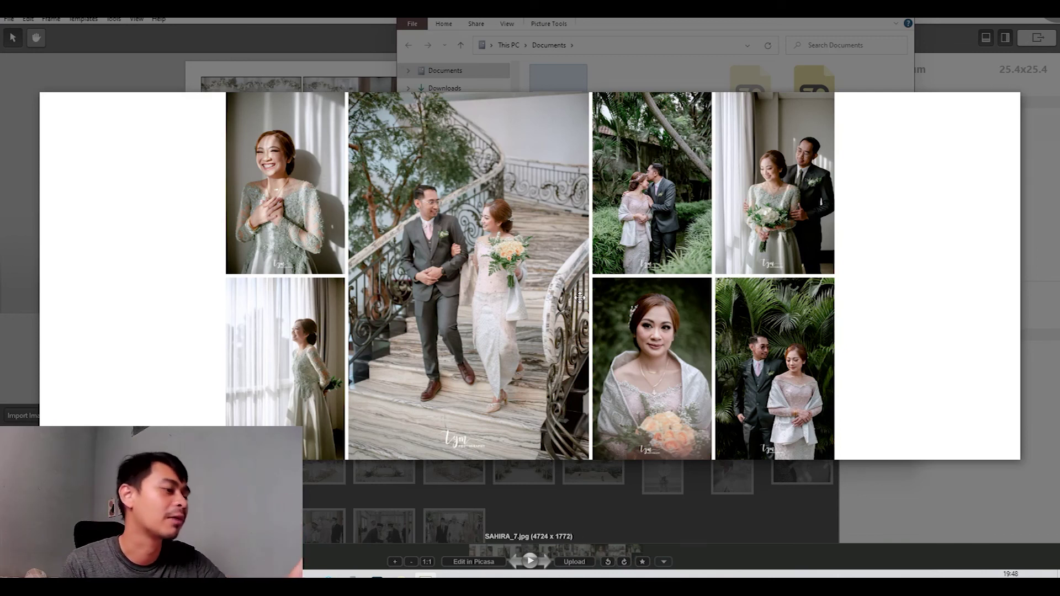
key(Right)
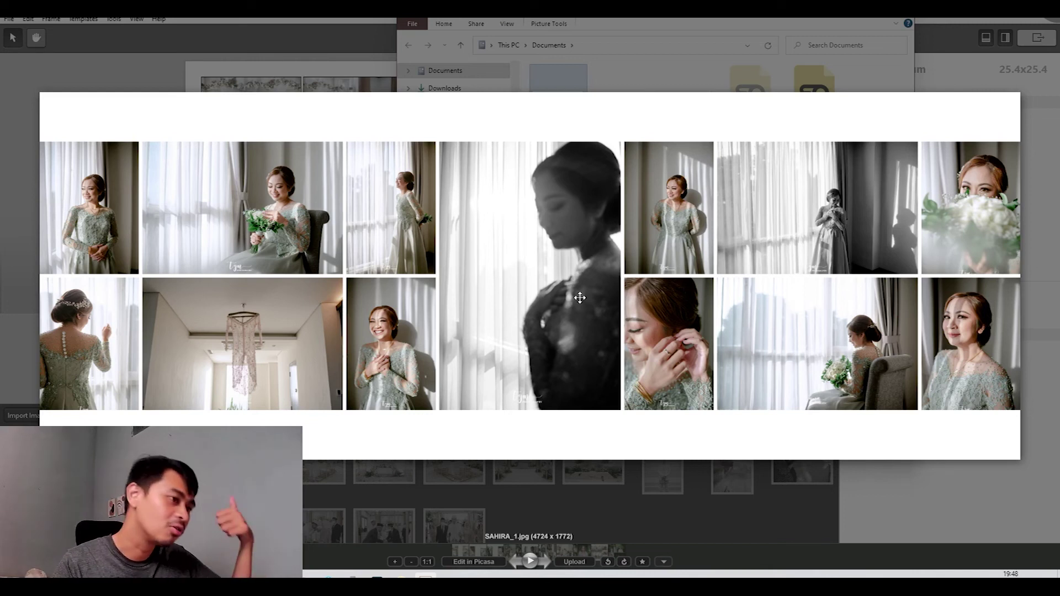
key(Right)
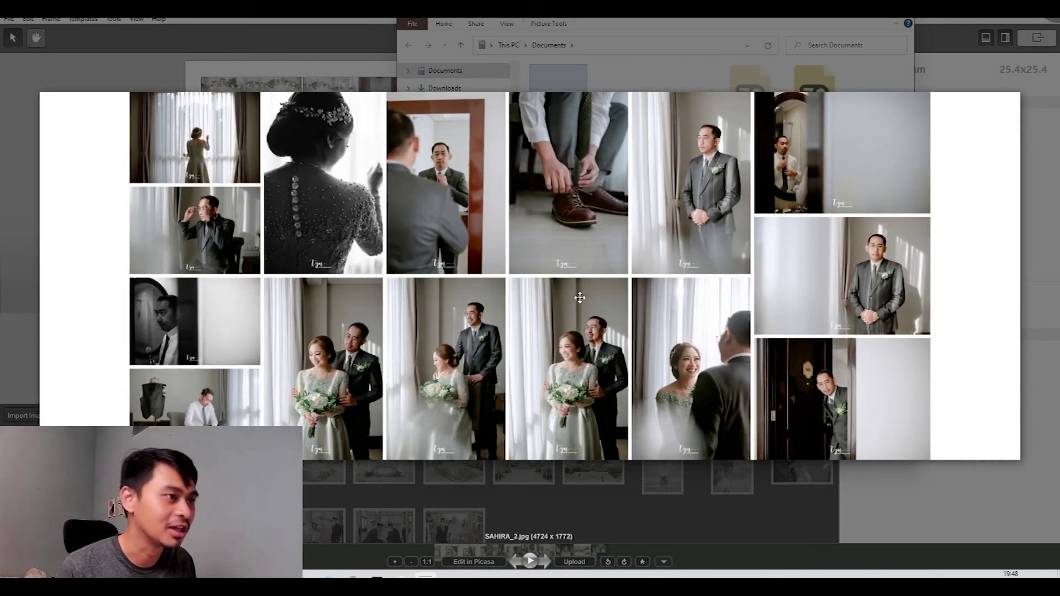
key(Right)
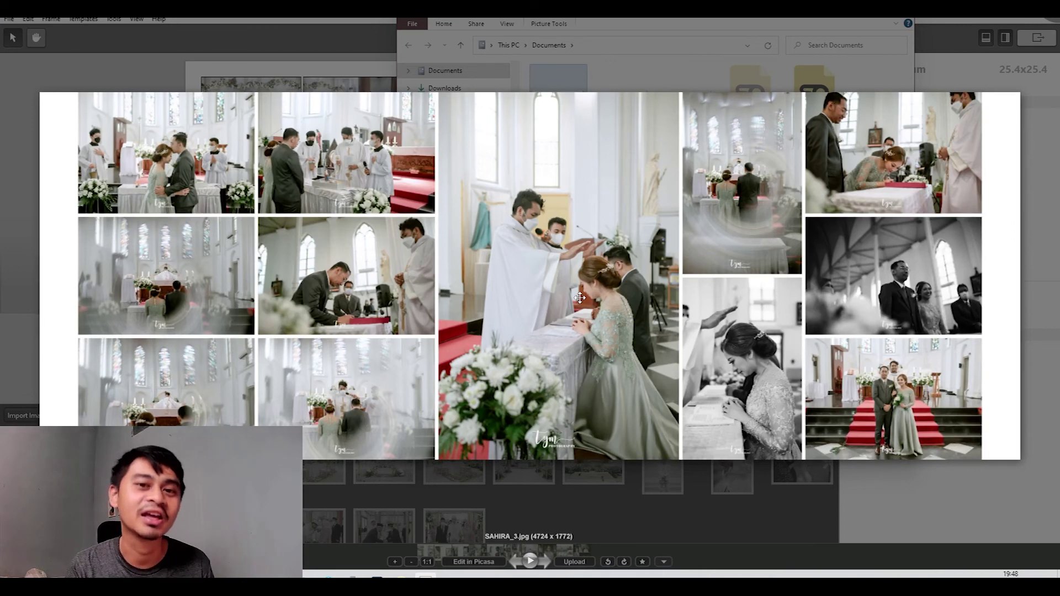
key(Right)
key(Right)
key(Right)
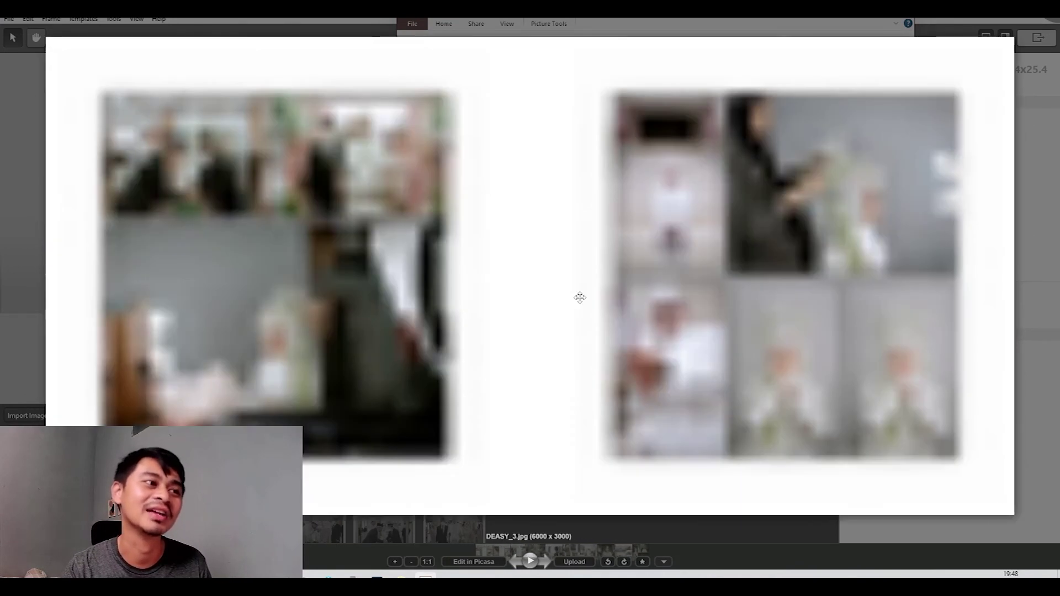
Step: Compare the newly exported square-page spreads with the wide SAHIRA spreads, and close the photo viewer
key(Left)
key(Left)
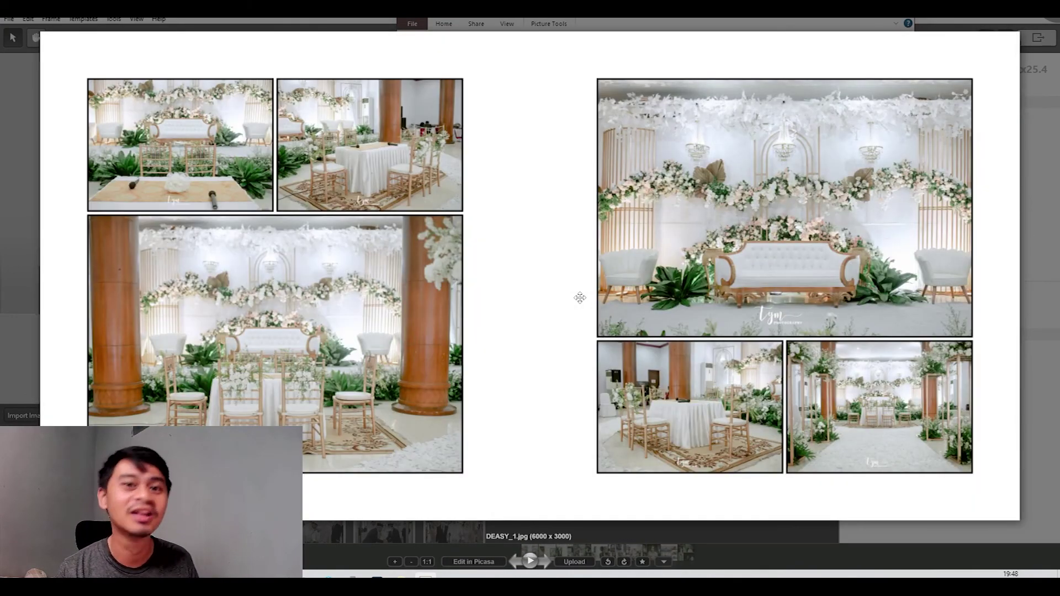
key(Left)
key(Left)
key(Left)
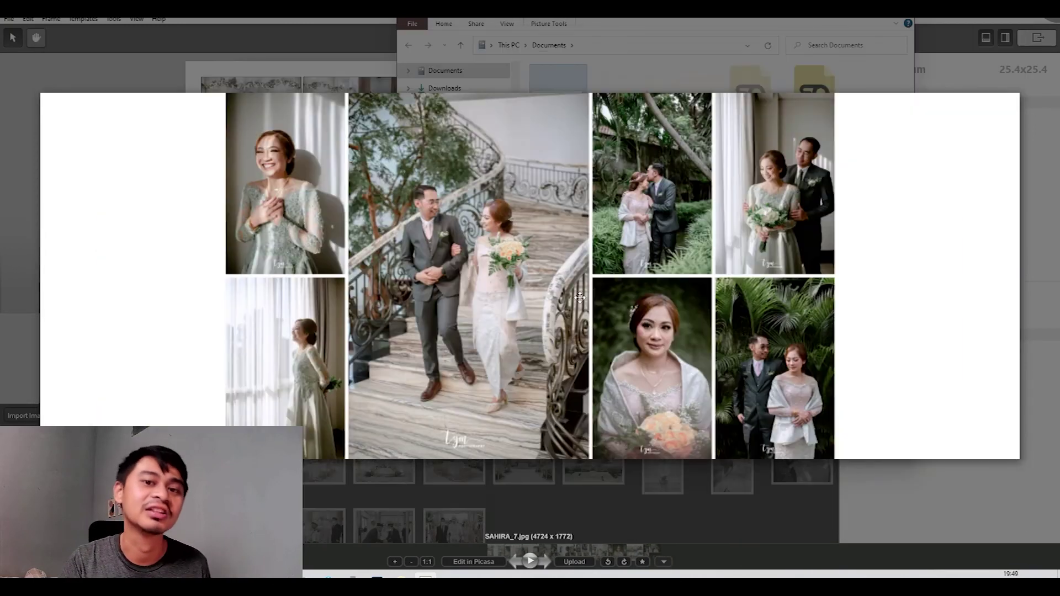
key(Right)
key(Right)
key(Right)
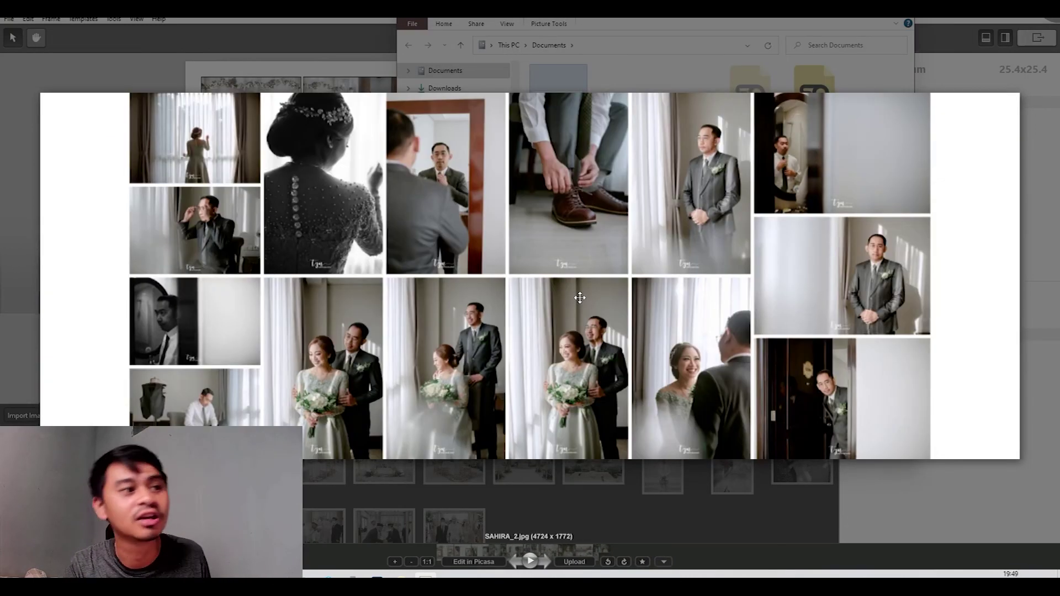
key(Right)
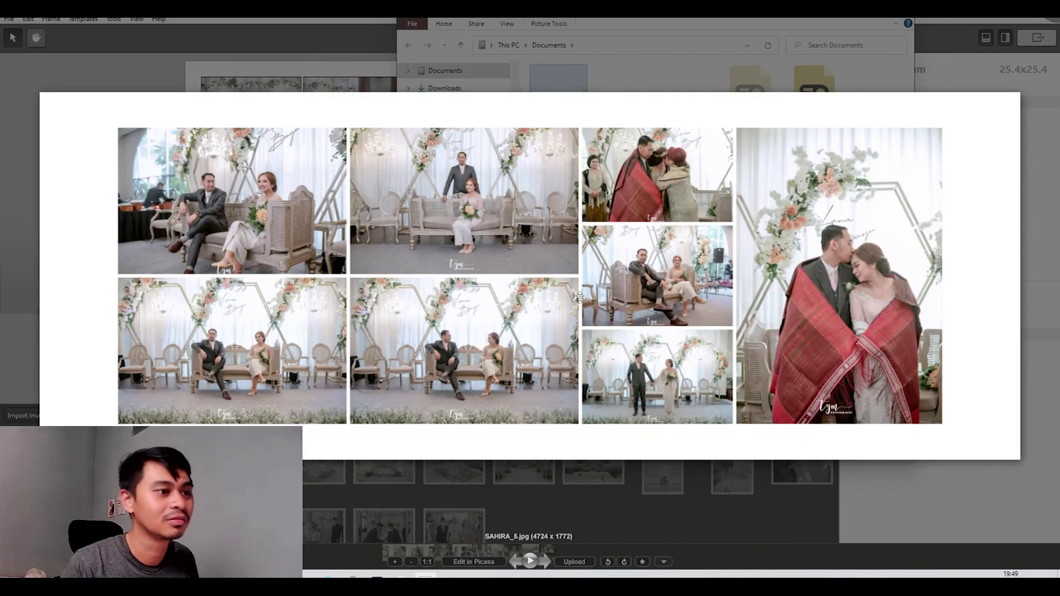
key(Escape)
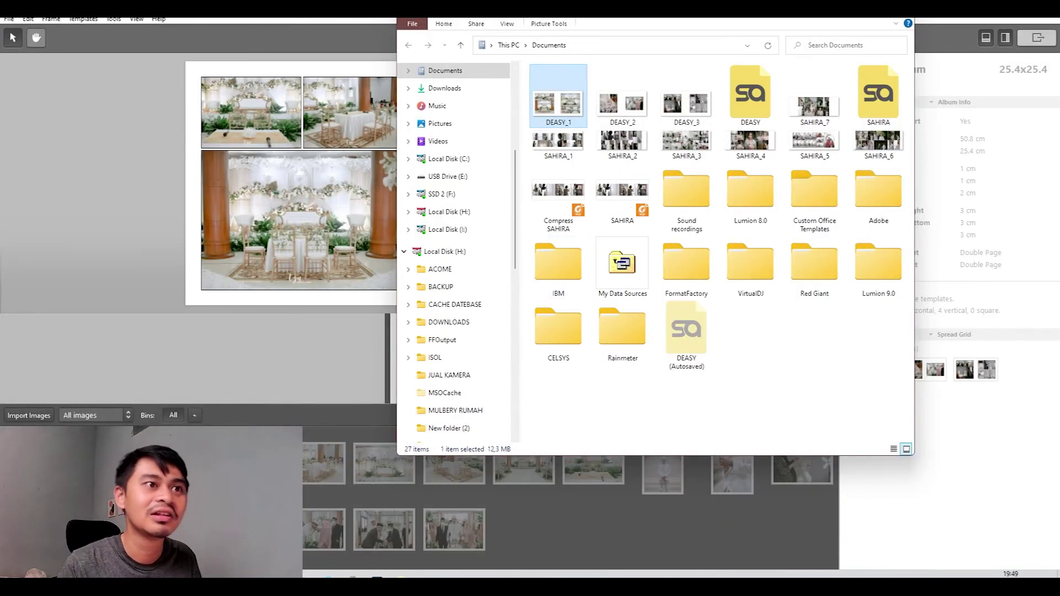
click(1037, 34)
click(1042, 38)
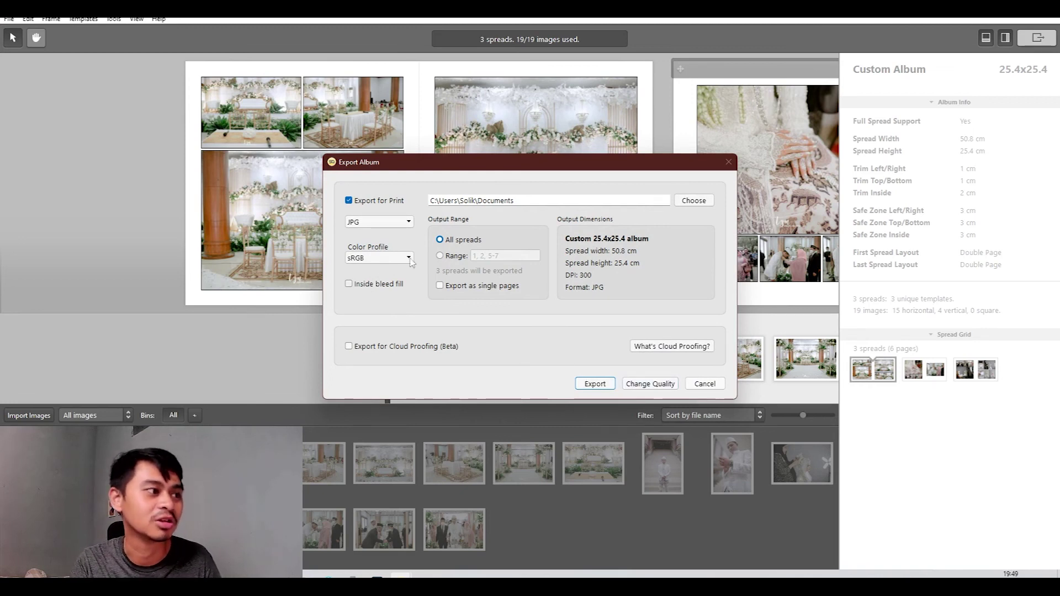
click(706, 385)
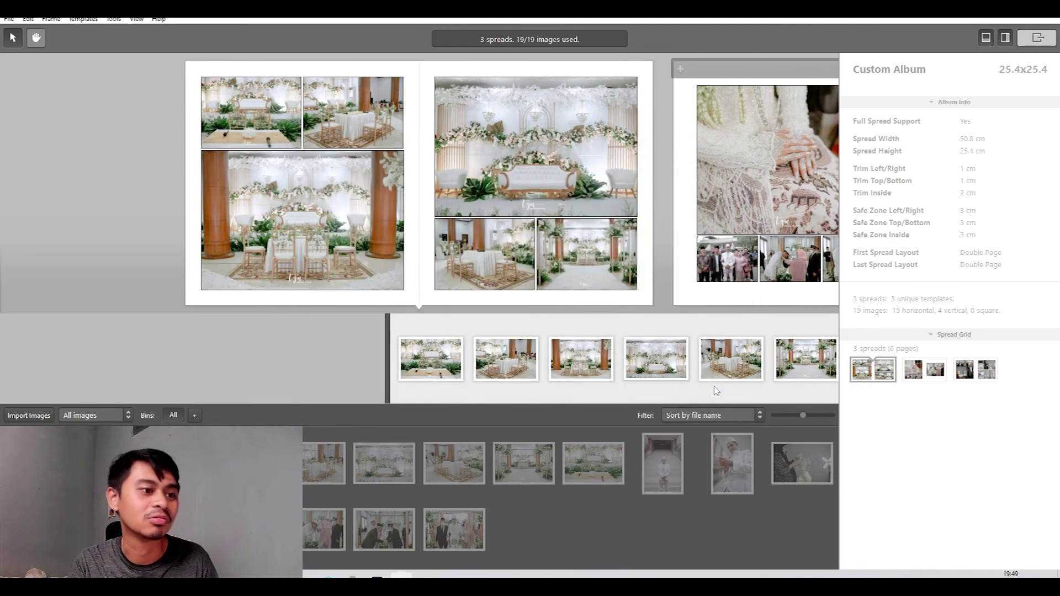
Step: Try the album export with cloud proofing as Upload as New Album instead of print, and restore Export for Print
click(1038, 38)
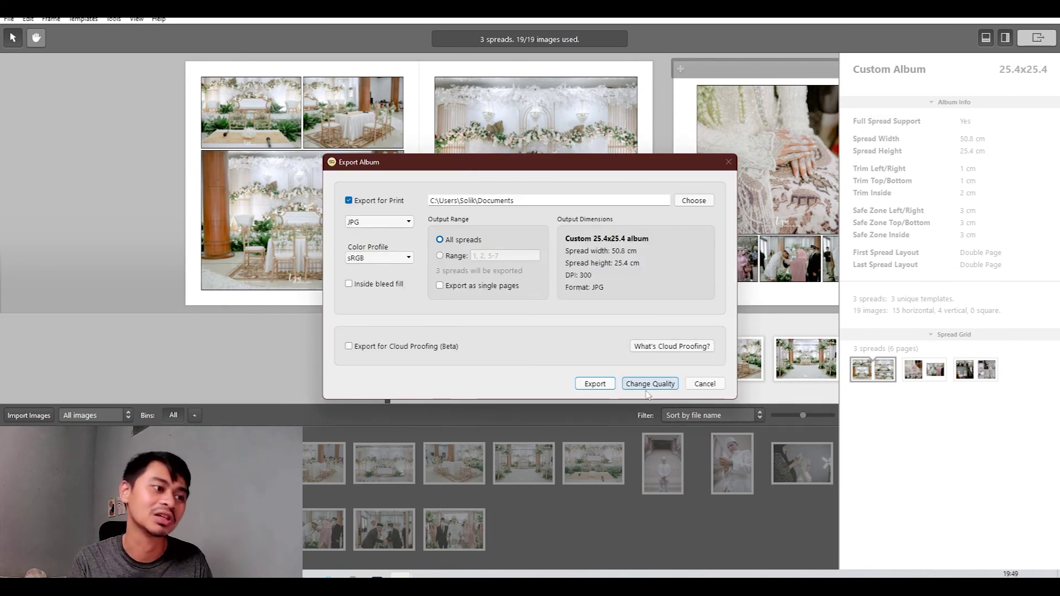
click(348, 200)
click(370, 253)
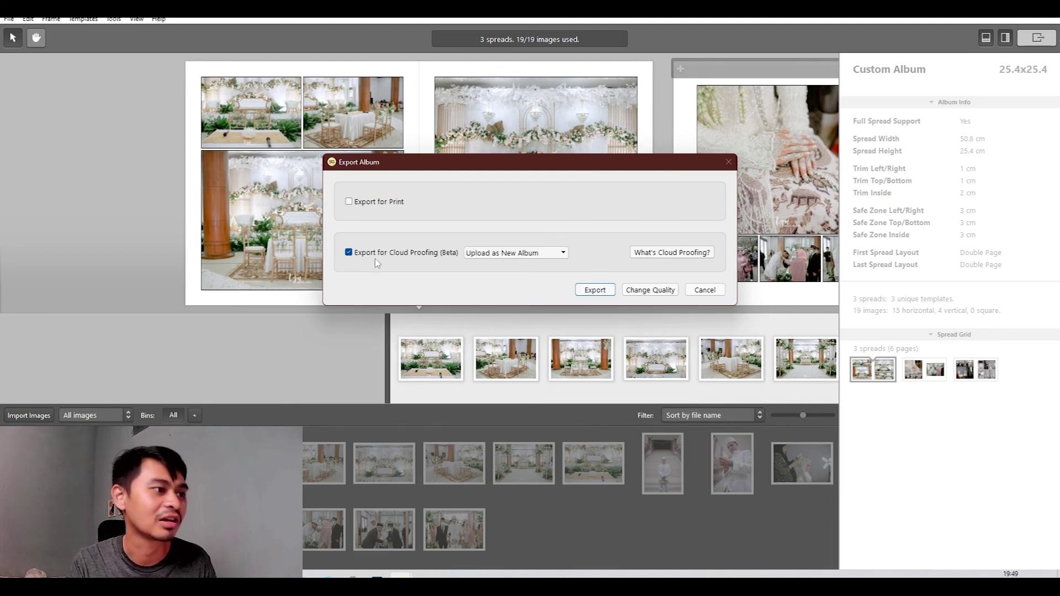
click(515, 253)
click(502, 254)
click(359, 253)
click(369, 202)
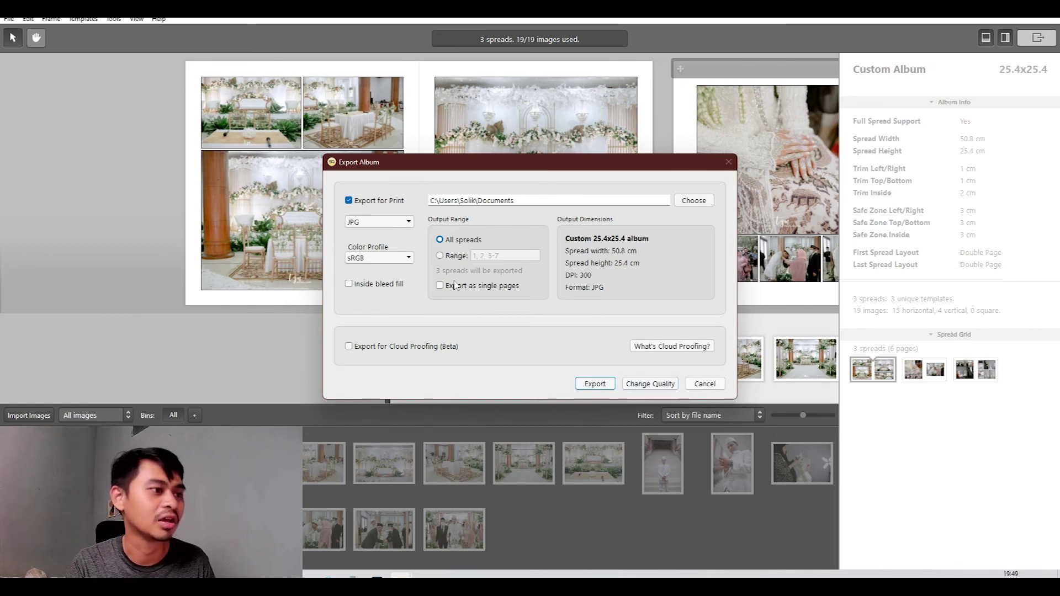
Step: Export all the album spreads for print to the Documents folder in PDF format
click(705, 383)
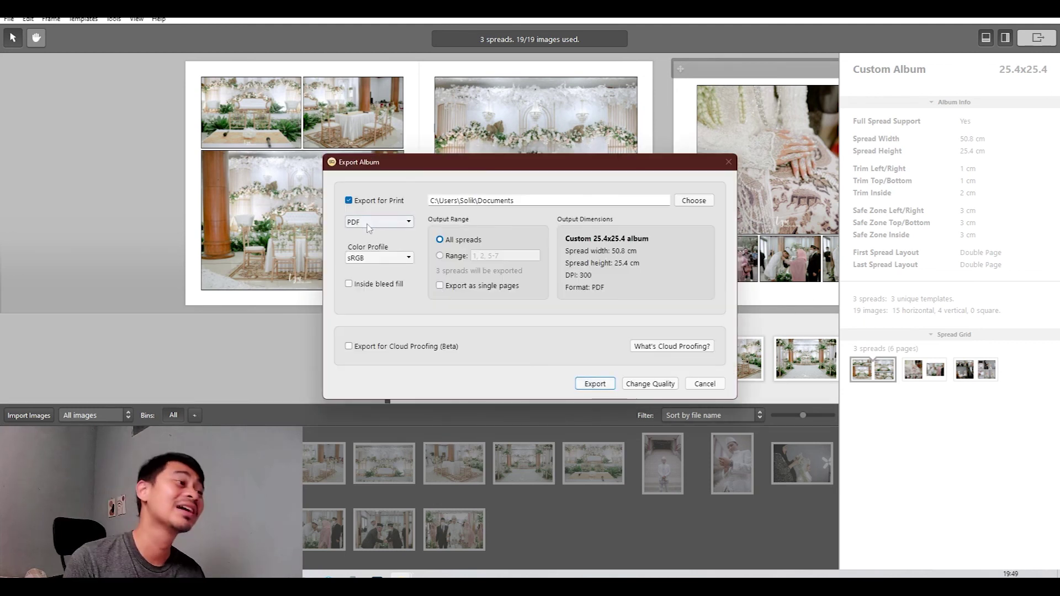
click(378, 222)
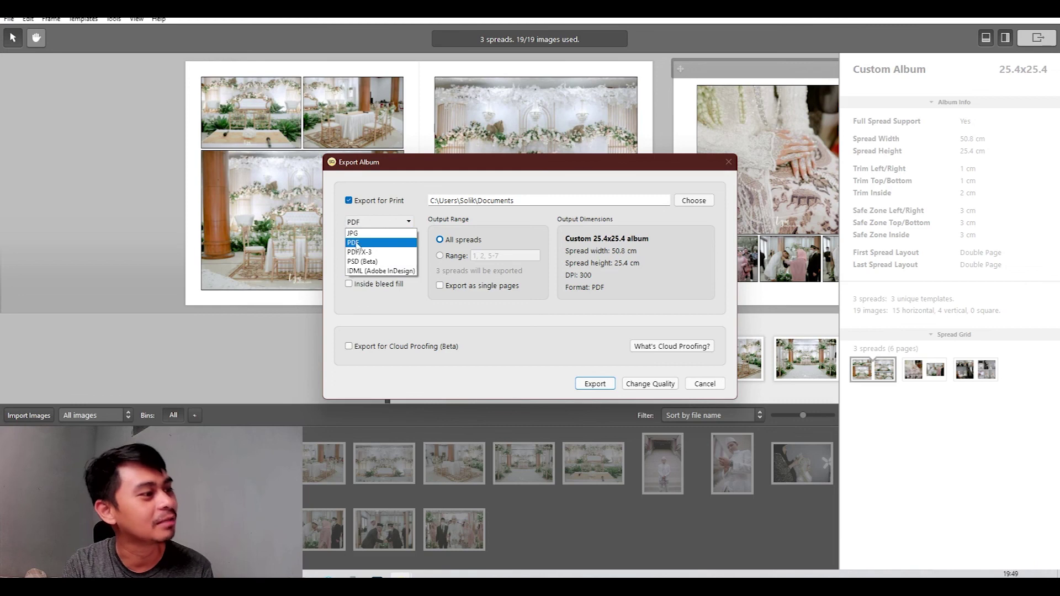
click(375, 242)
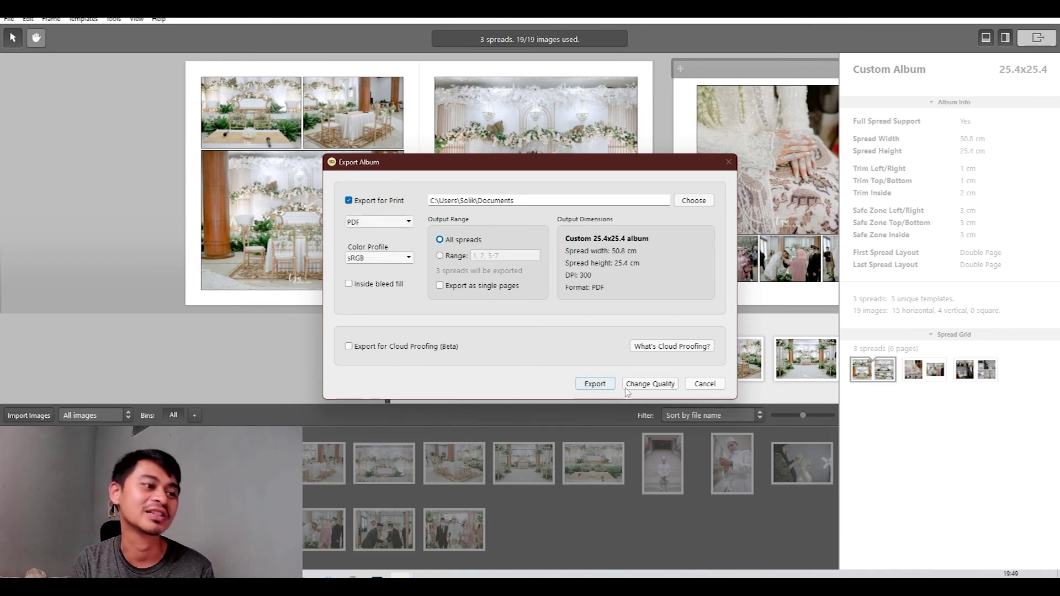
key(Return)
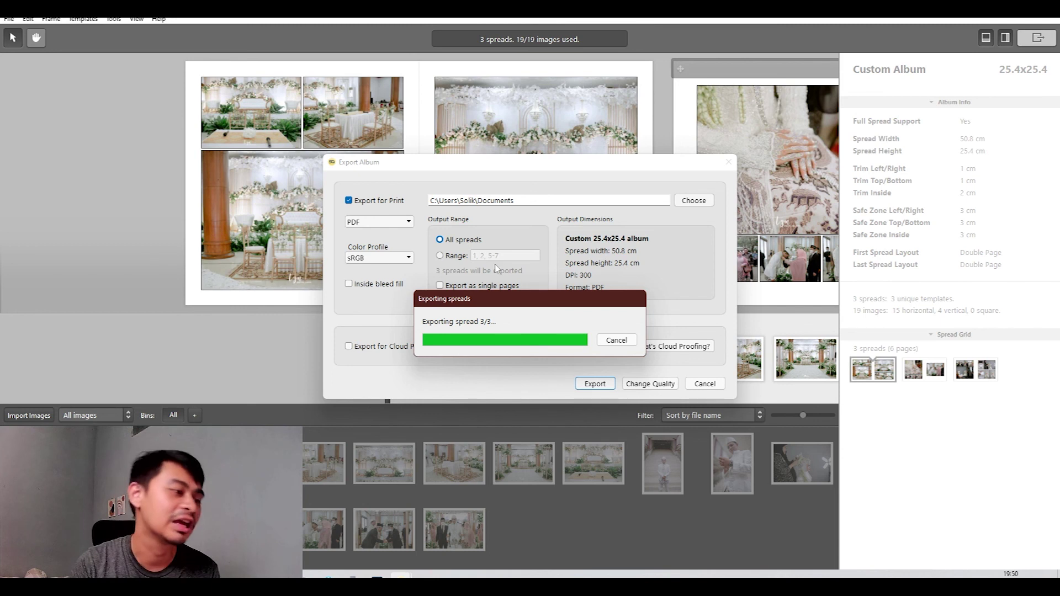
click(560, 307)
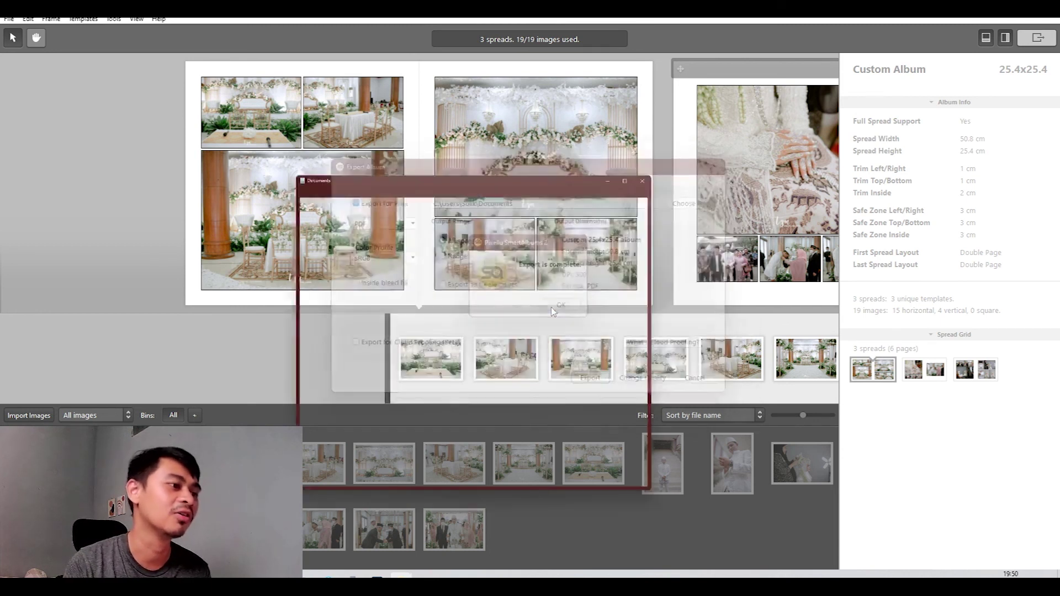
Step: Open the exported DEASY PDF, look through its spreads, and close the PDF viewer and the Documents folder
click(754, 349)
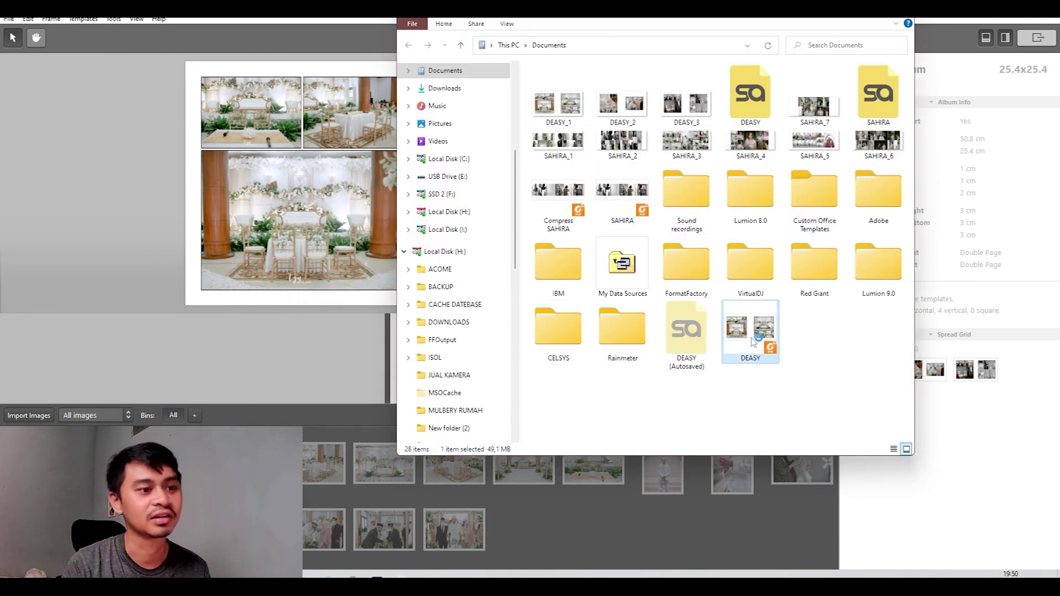
double_click(758, 354)
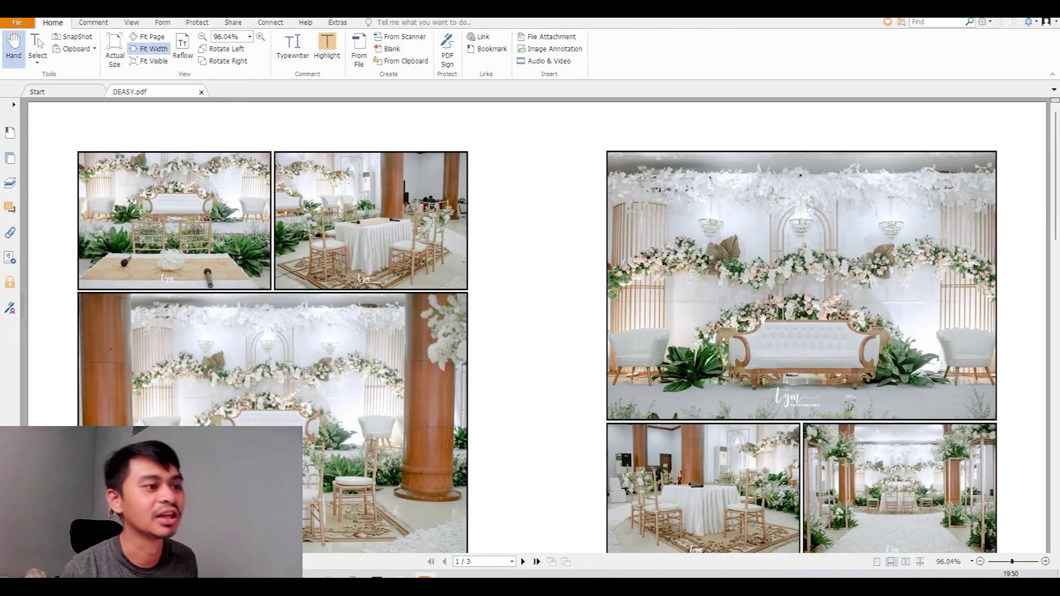
scroll(727, 331, down, 1)
scroll(727, 336, down, 15)
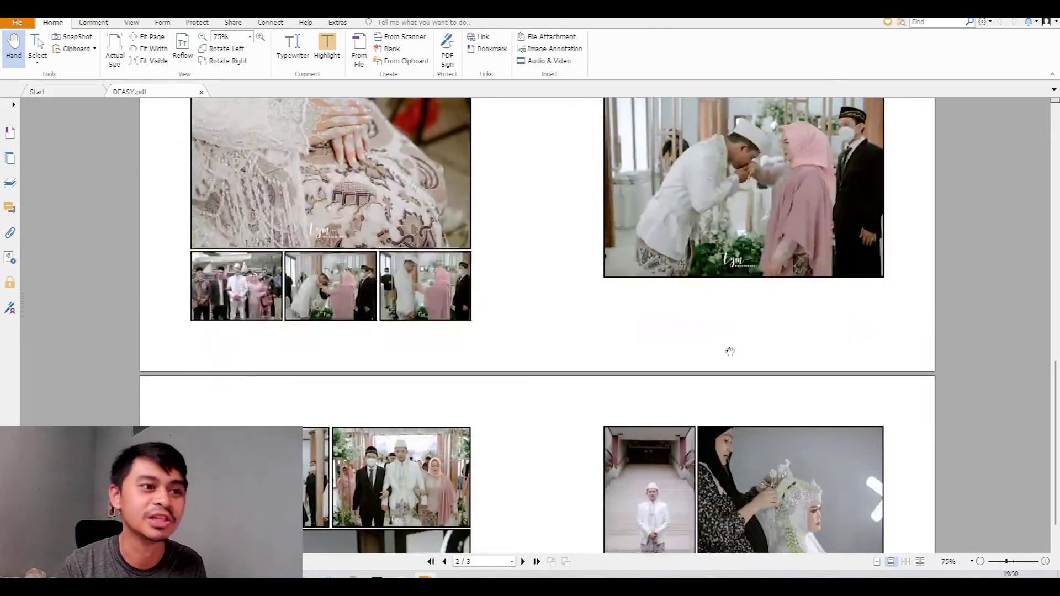
scroll(732, 342, up, 15)
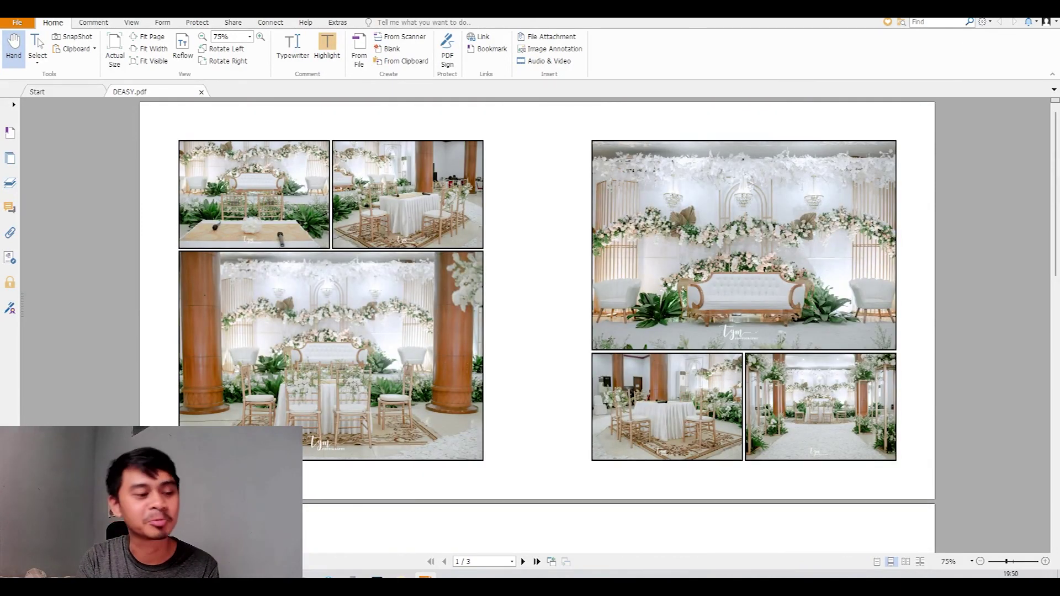
key(alt+F4)
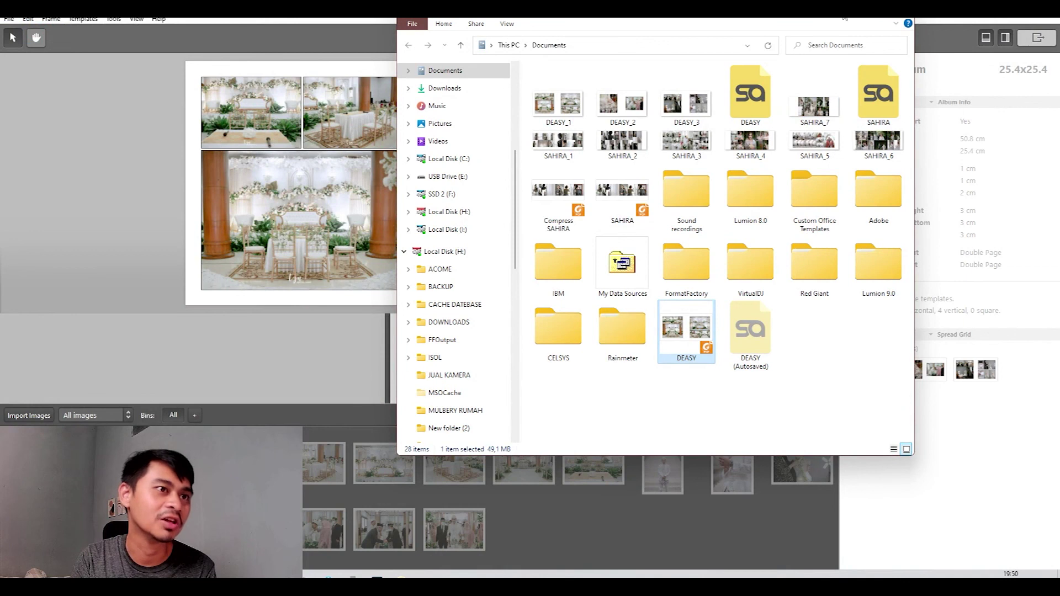
key(alt+F4)
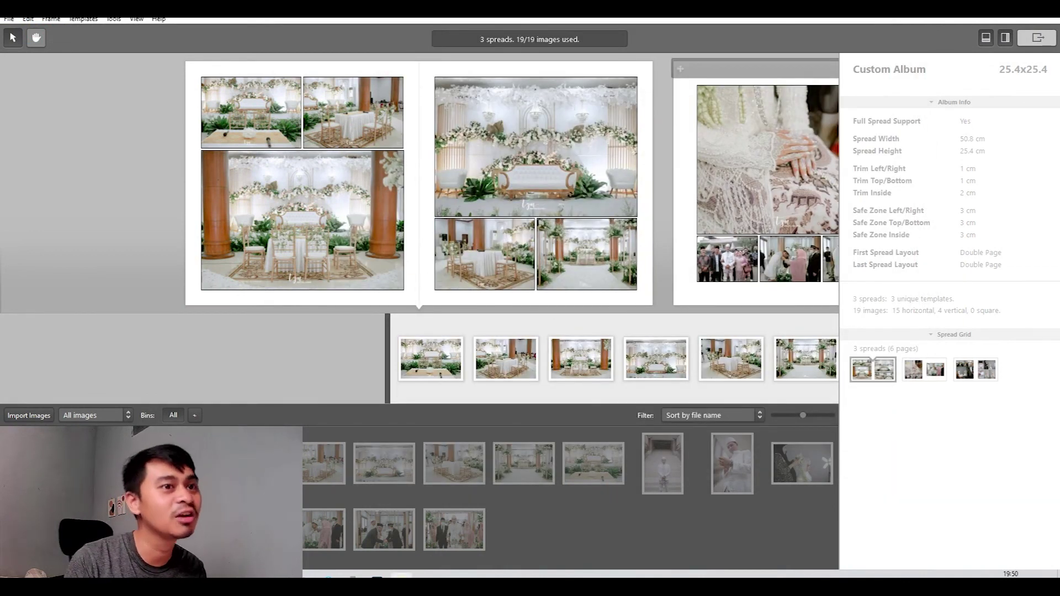
Step: Switch to the source photo folder and view the full-size photo of the couple in black and gold attire
key(alt+tab)
double_click(823, 207)
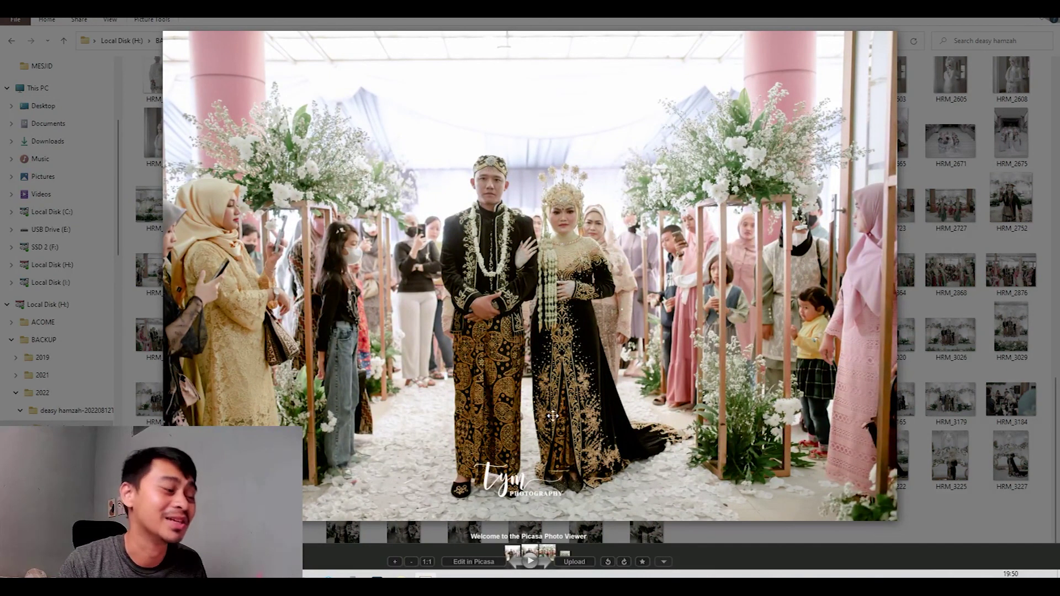
key(alt+Tab)
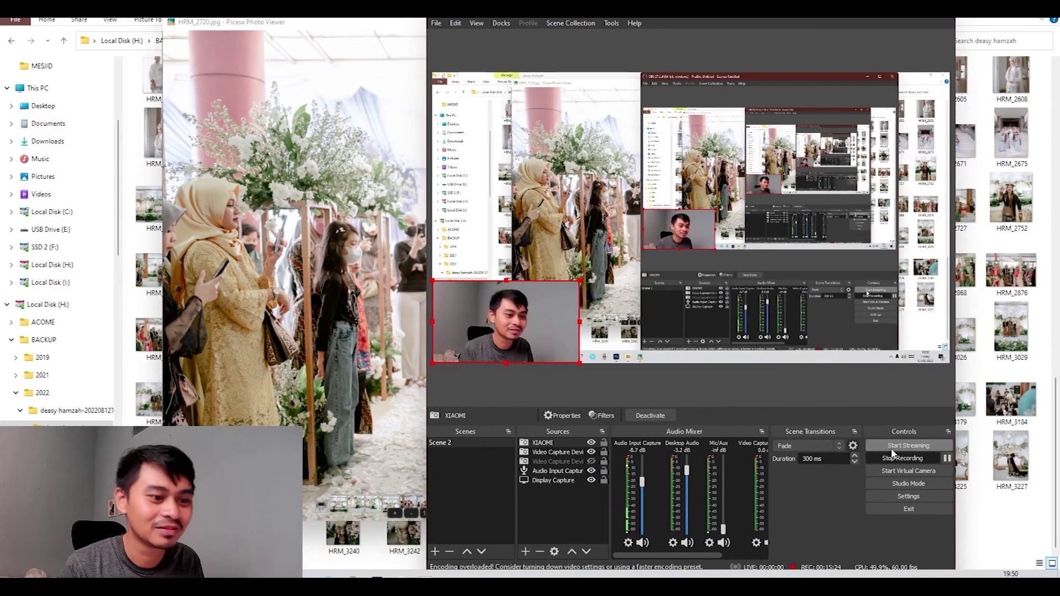
click(908, 462)
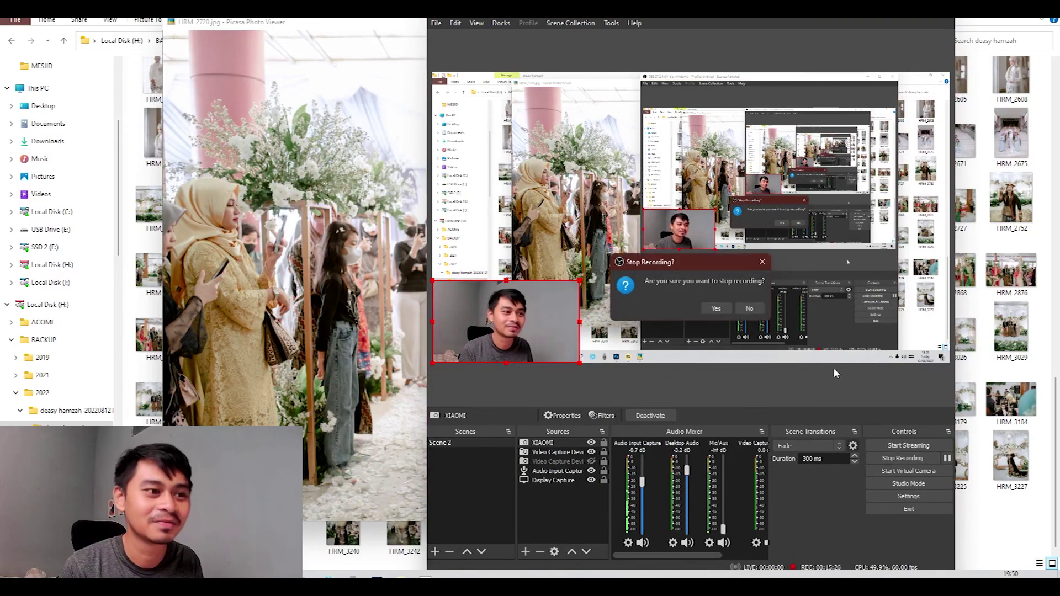